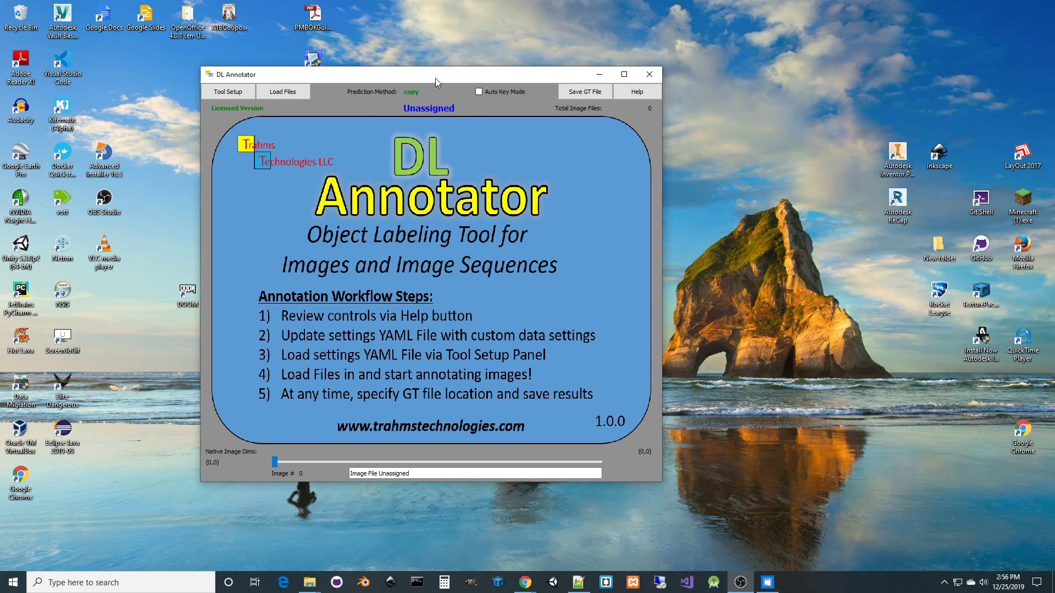
- Open the controls help and arrange its window beside the main annotator window, leaving the main window active
{"action": "left_click_drag", "start_coordinate": [436, 78], "coordinate": [329, 84]}
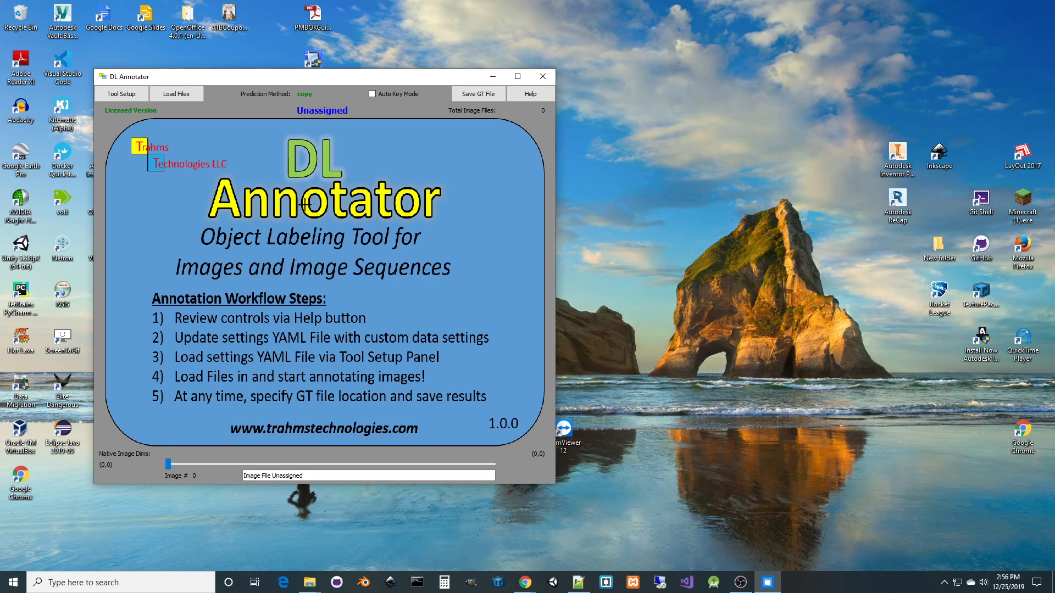
{"action": "left_click", "coordinate": [535, 97]}
{"action": "left_click_drag", "start_coordinate": [411, 109], "coordinate": [672, 119]}
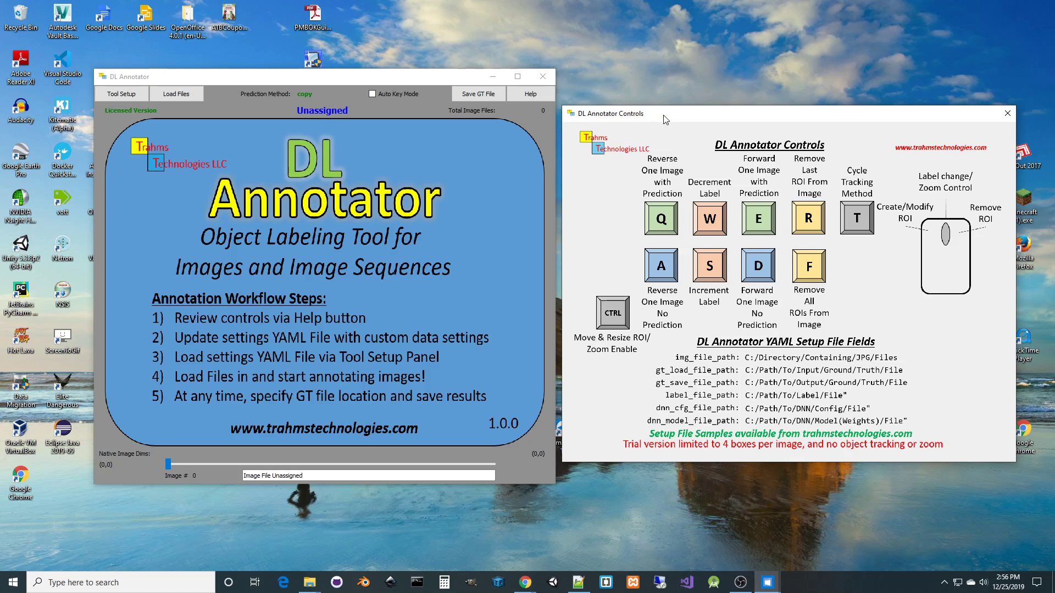
{"action": "left_click", "coordinate": [412, 75]}
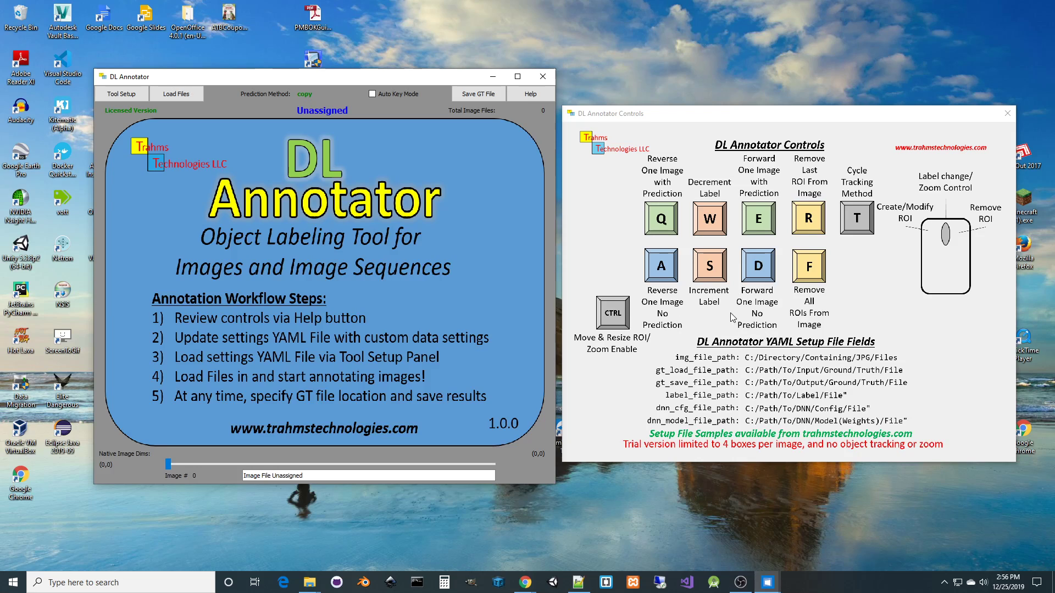
- Open the tool setup window, examine its file path fields and ground-truth format, and close it
{"action": "left_click", "coordinate": [121, 96]}
{"action": "left_click_drag", "start_coordinate": [529, 213], "coordinate": [325, 380]}
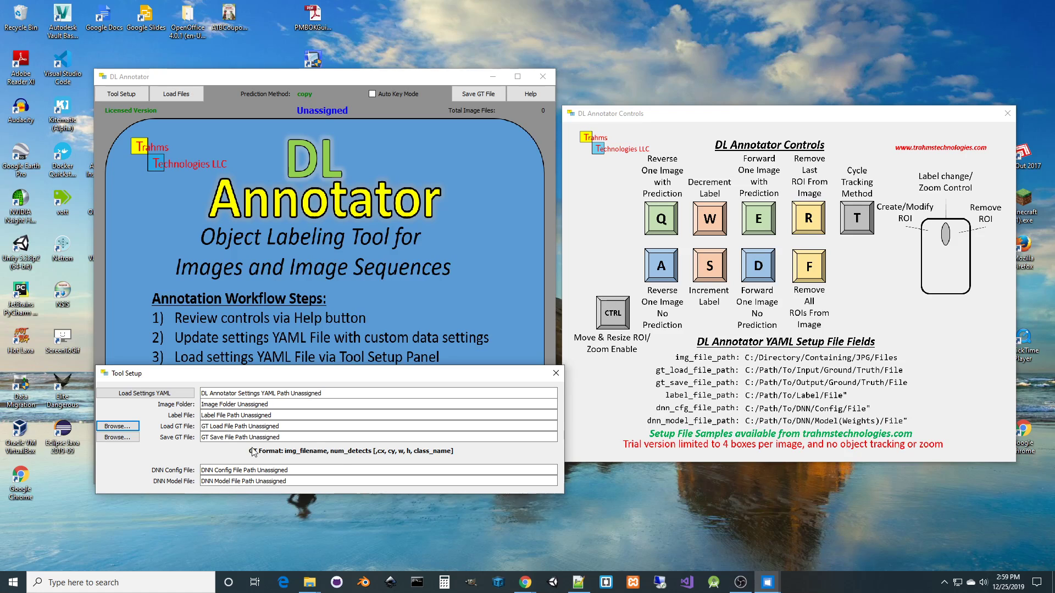
{"action": "left_click", "coordinate": [556, 373]}
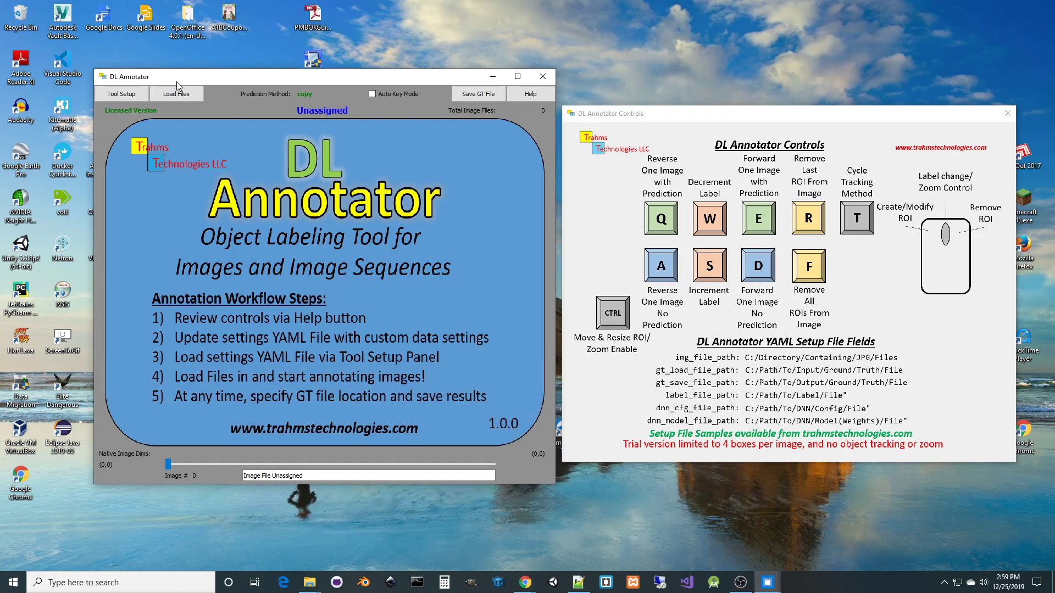
- Load dlannotator_sample_settings.yaml from C:\DATA\Developer\DeepLearning\dlannotator\dlannotator_samples as the settings YAML in the tool setup
{"action": "left_click", "coordinate": [125, 95]}
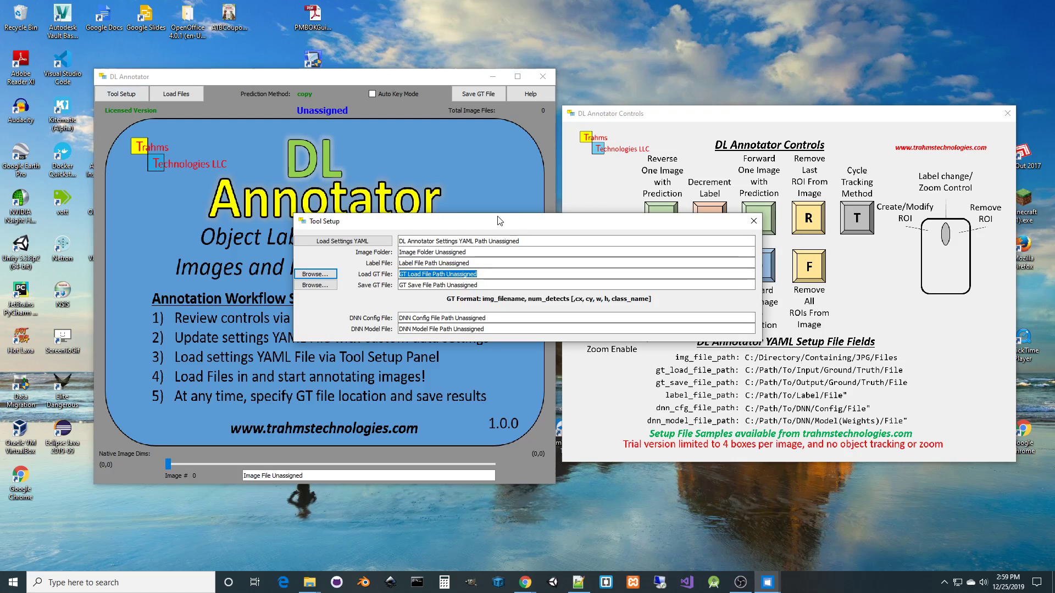
{"action": "left_click_drag", "start_coordinate": [499, 221], "coordinate": [327, 395]}
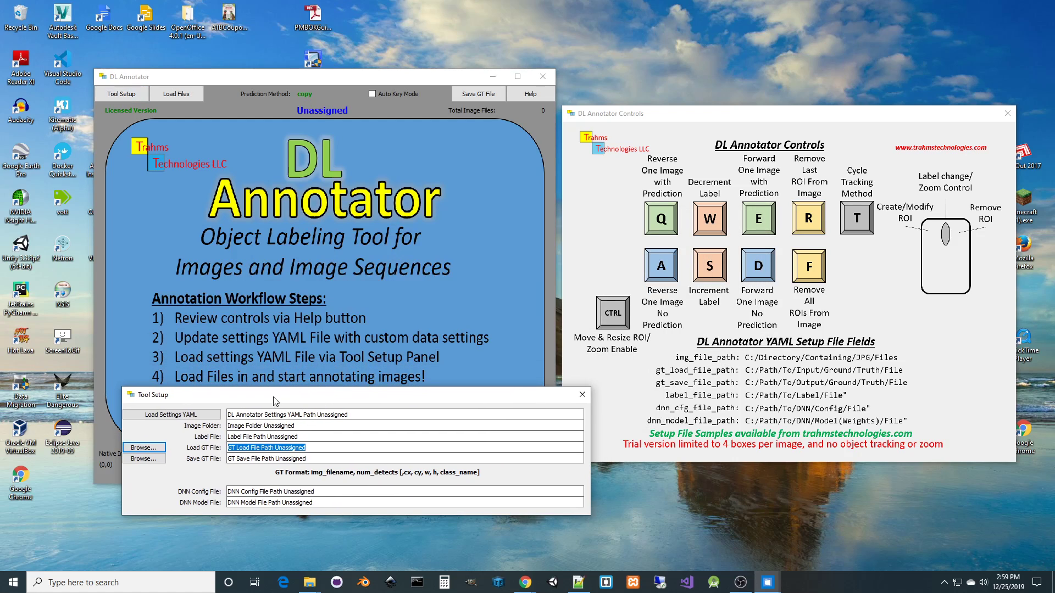
{"action": "left_click", "coordinate": [308, 438]}
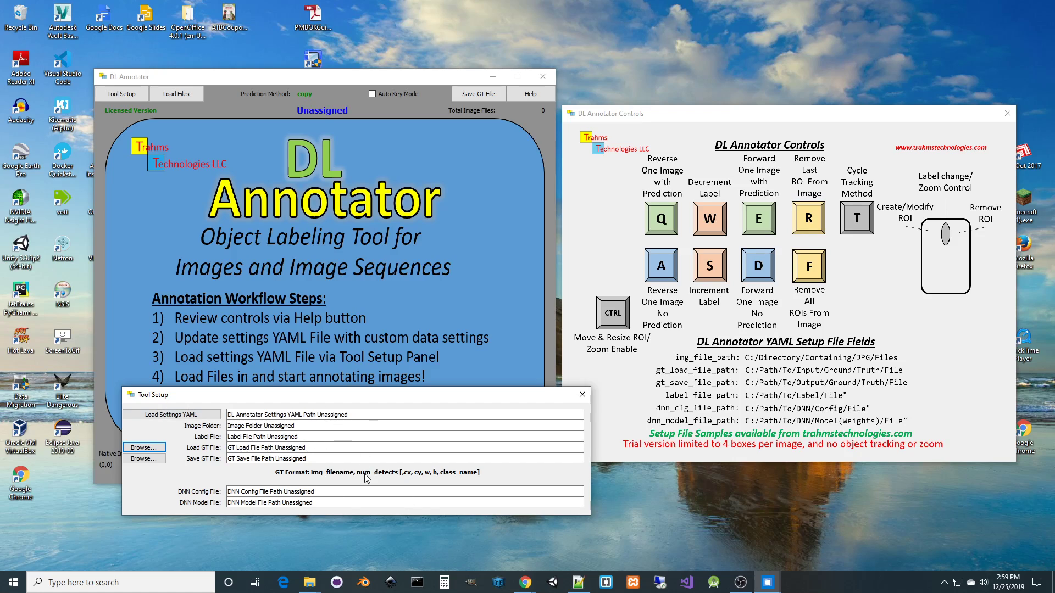
{"action": "left_click", "coordinate": [181, 416]}
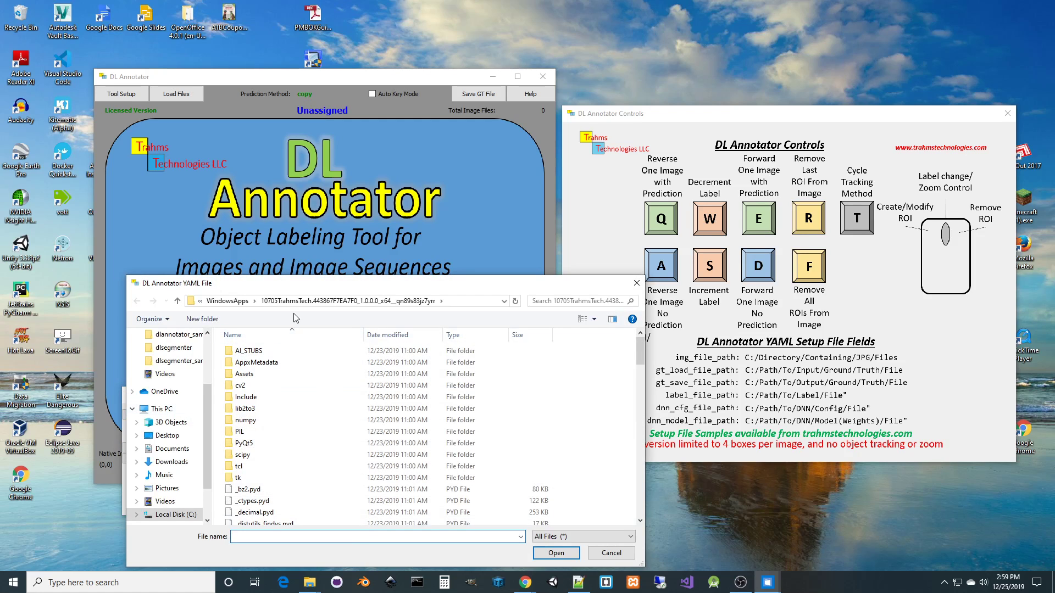
{"action": "left_click", "coordinate": [169, 512]}
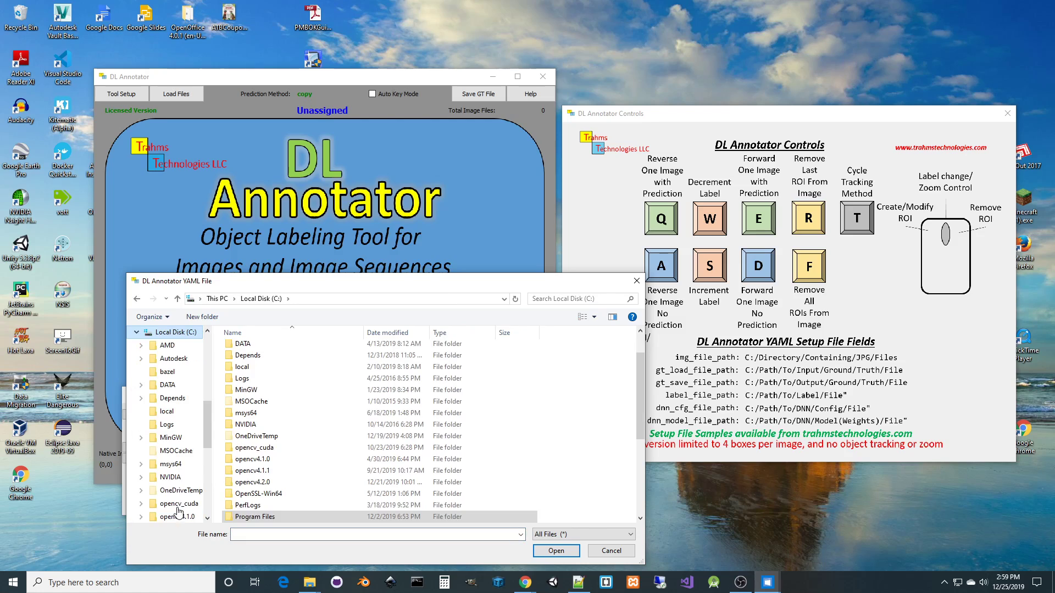
{"action": "double_click", "coordinate": [241, 344]}
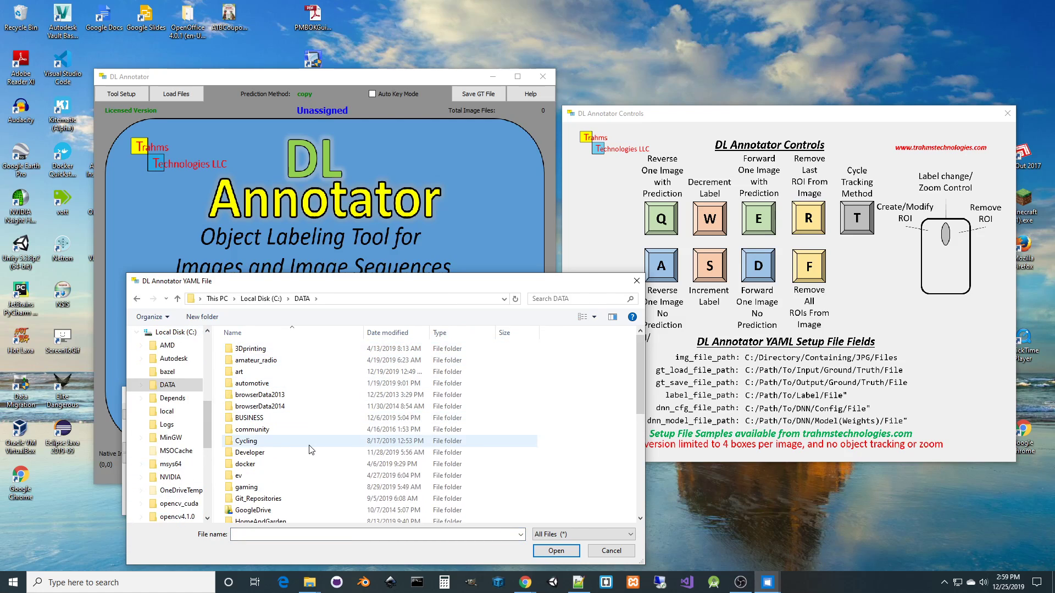
{"action": "double_click", "coordinate": [285, 452]}
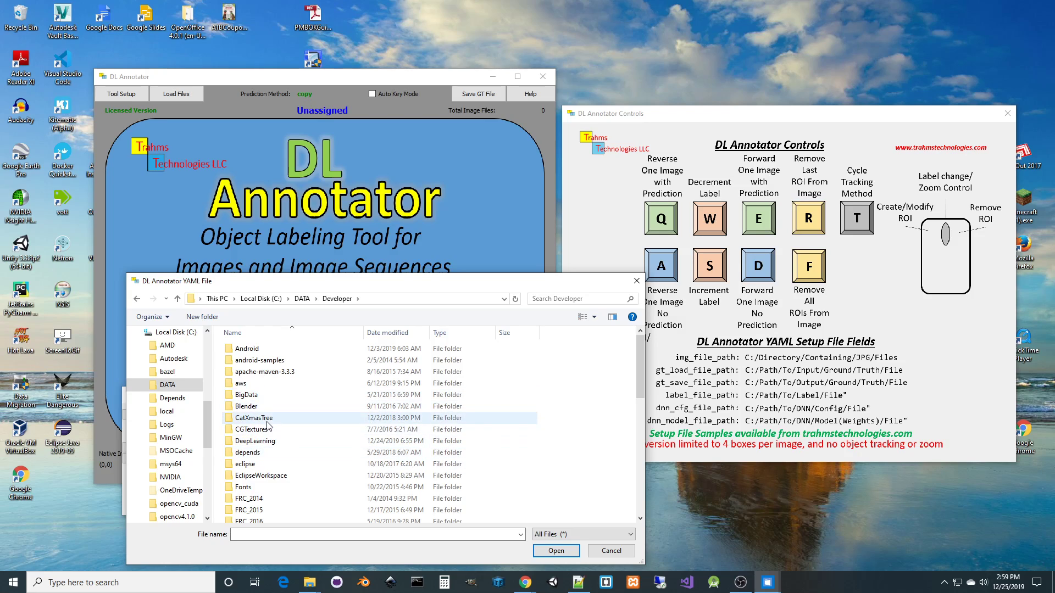
{"action": "scroll", "coordinate": [278, 454], "scroll_direction": "down", "scroll_amount": 4}
{"action": "scroll", "coordinate": [277, 450], "scroll_direction": "up", "scroll_amount": 4}
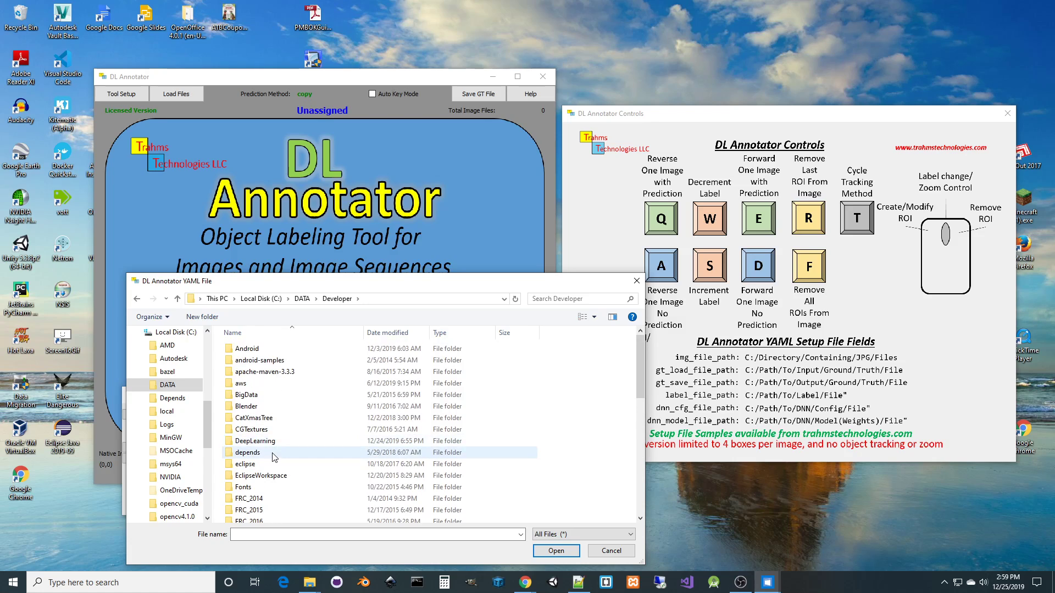
{"action": "double_click", "coordinate": [269, 441]}
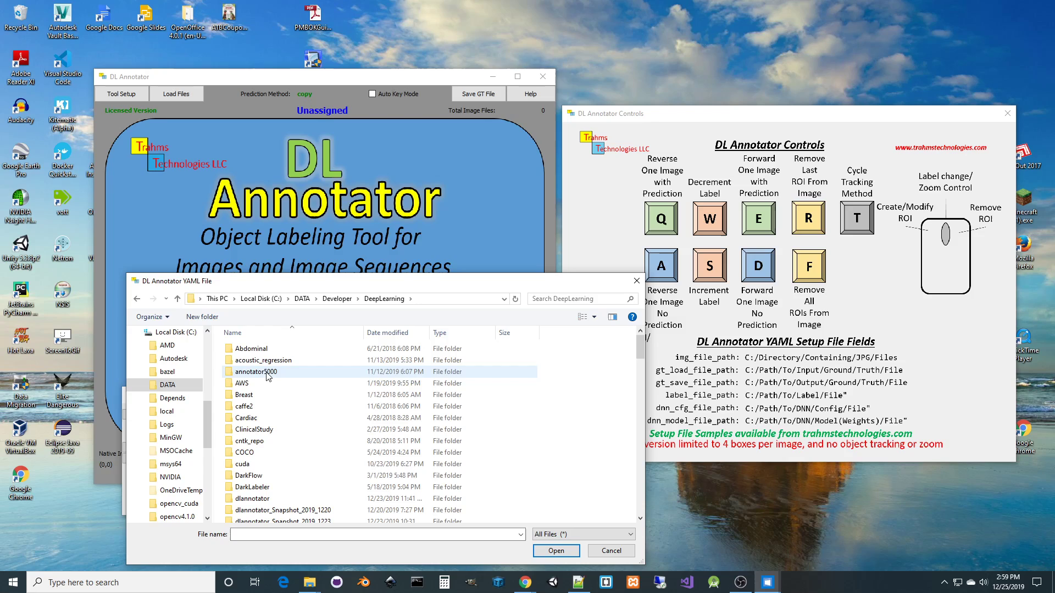
{"action": "double_click", "coordinate": [258, 499]}
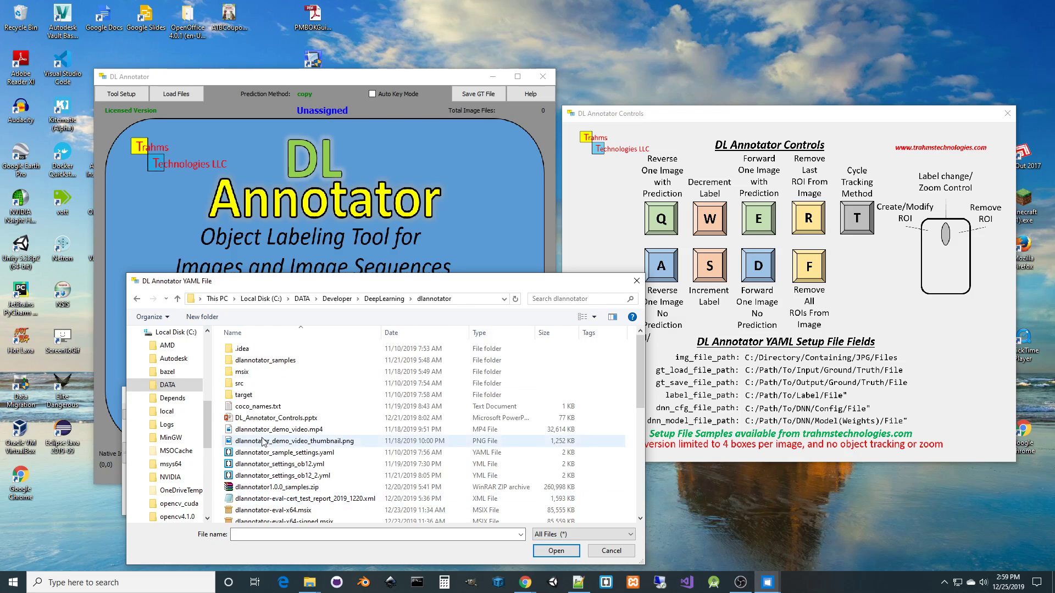
{"action": "double_click", "coordinate": [268, 360]}
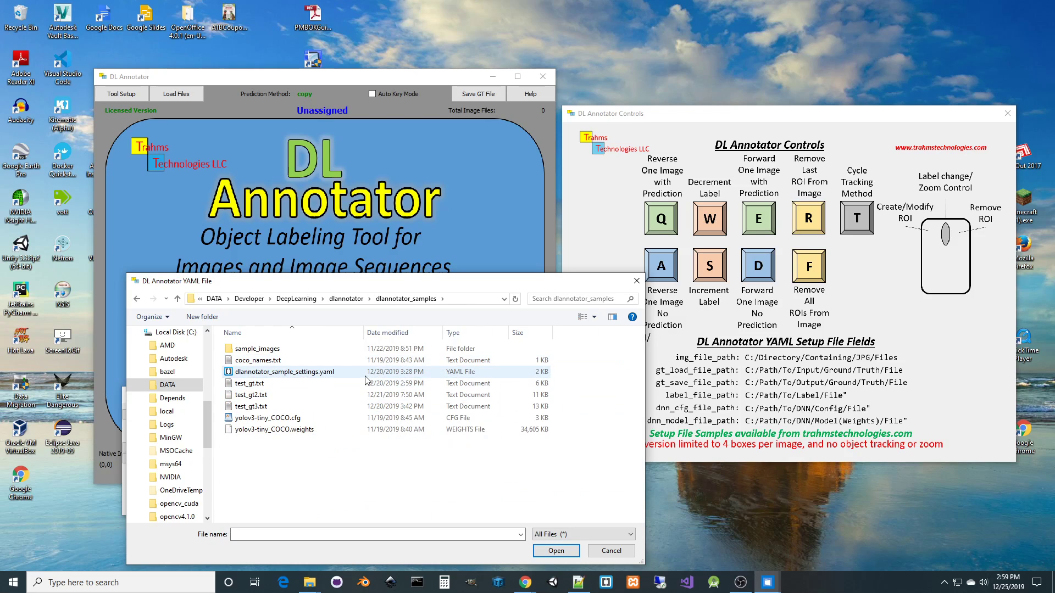
{"action": "double_click", "coordinate": [320, 374]}
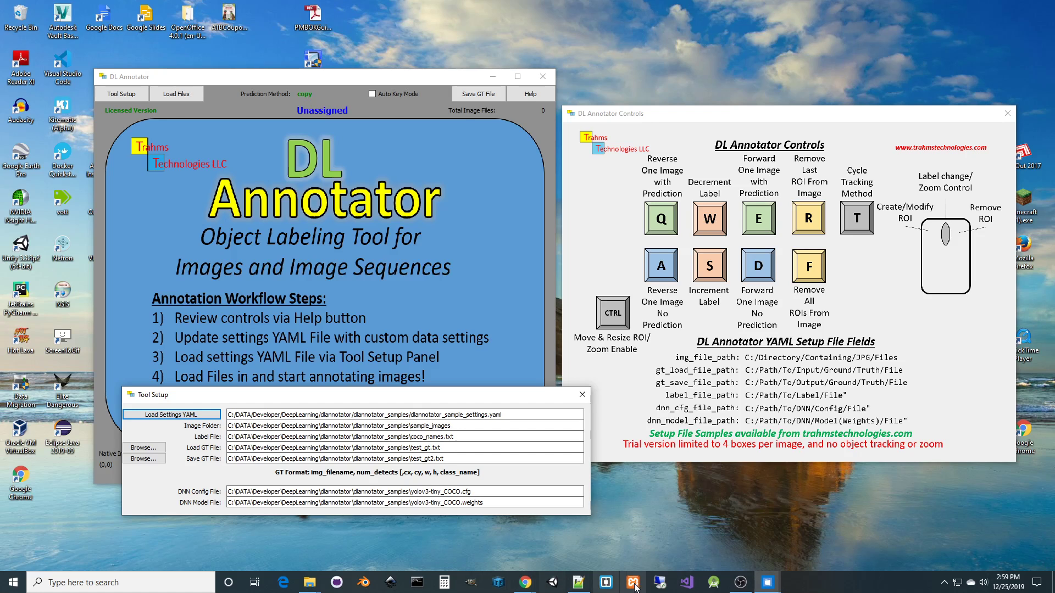
- Switch to Notepad++ and examine the paths in dlannotator_sample_settings.yaml and the class labels in coco_names.txt
{"action": "left_click", "coordinate": [578, 582]}
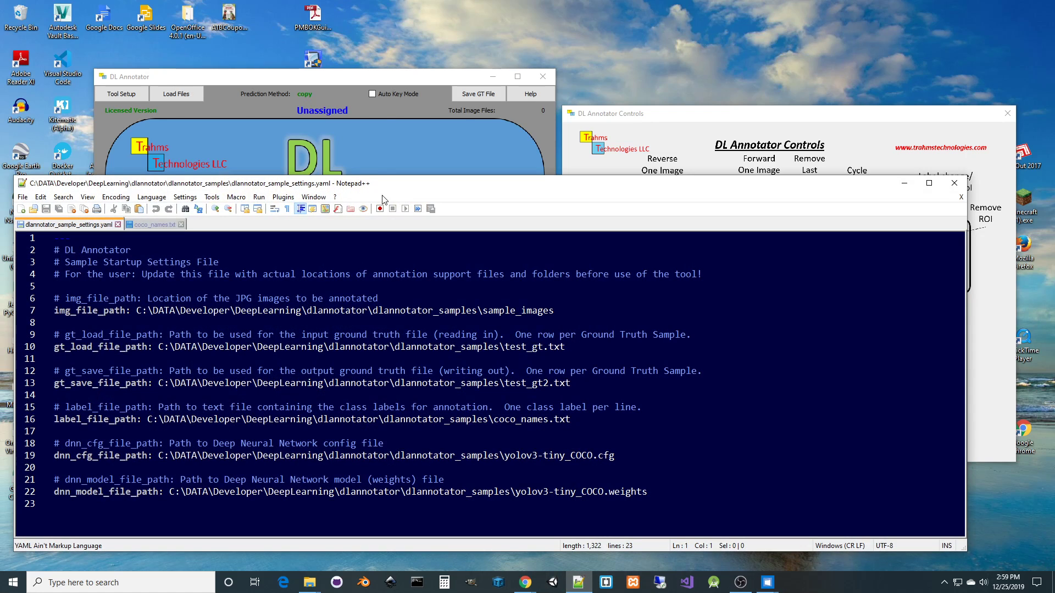
{"action": "left_click_drag", "start_coordinate": [400, 188], "coordinate": [566, 175]}
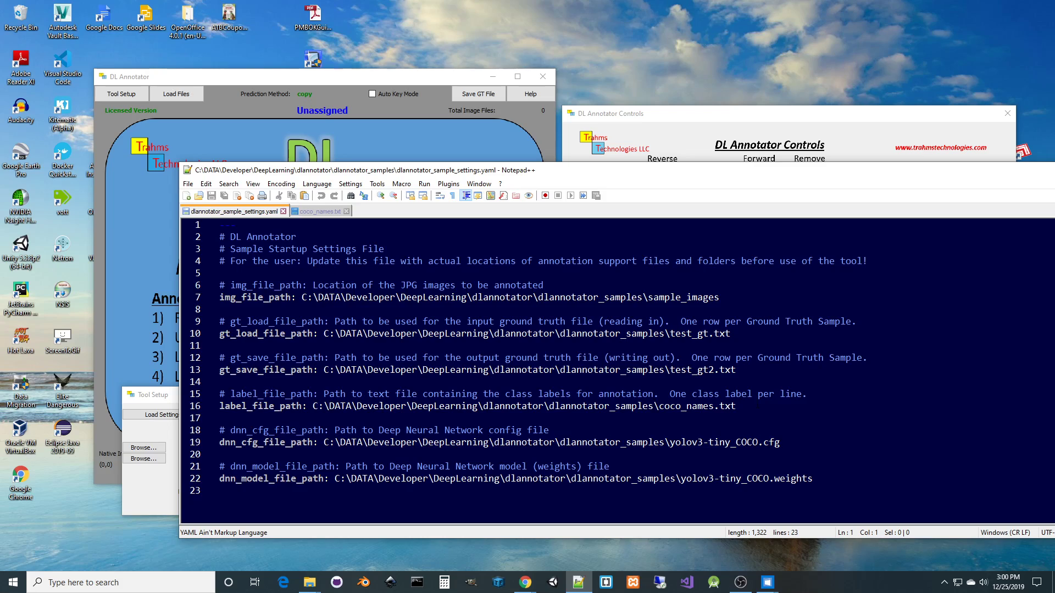
{"action": "left_click", "coordinate": [318, 211]}
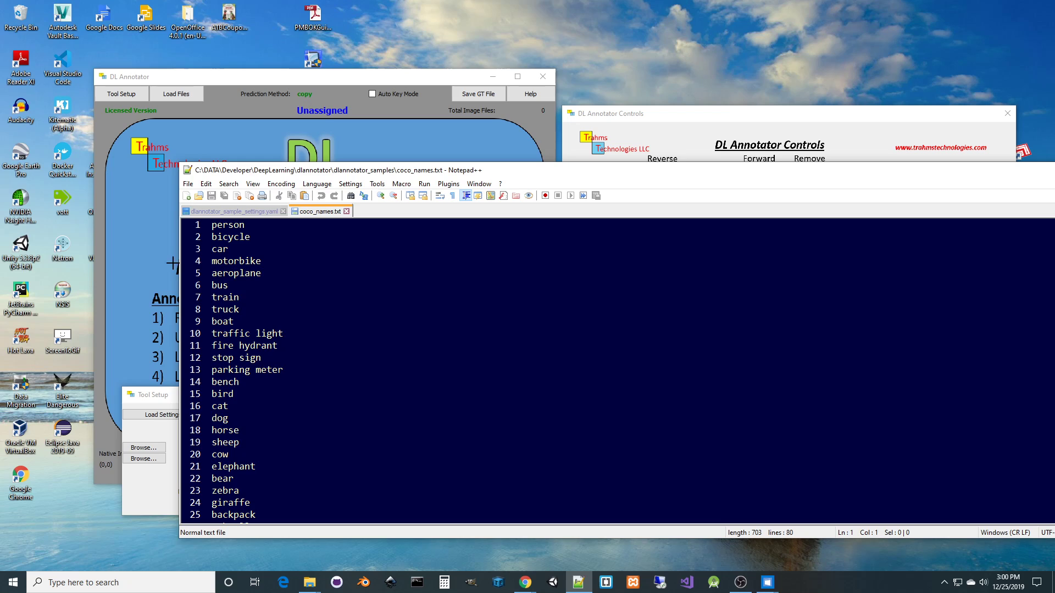
{"action": "scroll", "coordinate": [616, 371], "scroll_direction": "down", "scroll_amount": 18}
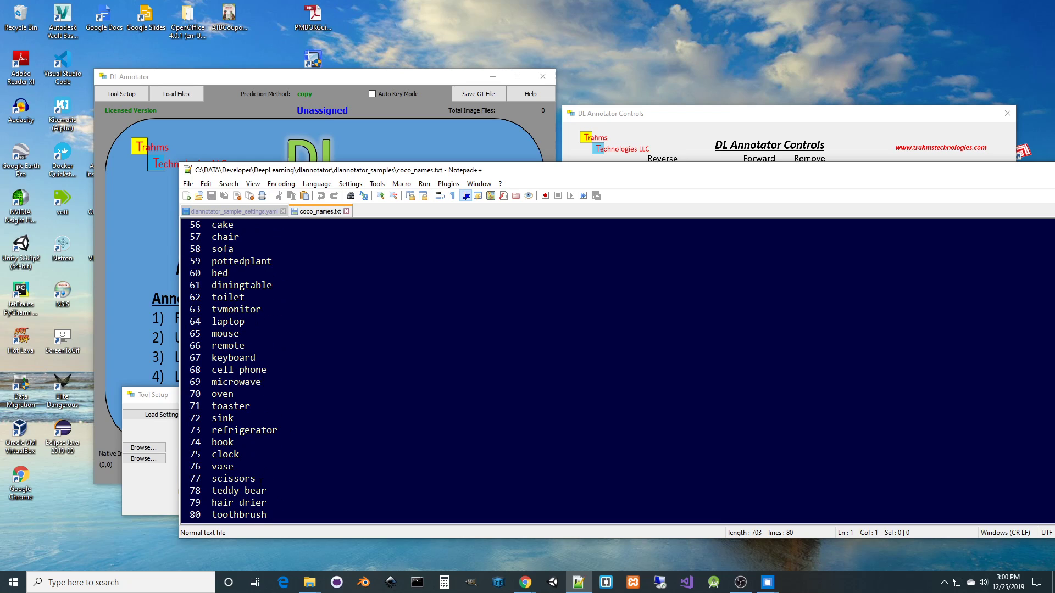
{"action": "scroll", "coordinate": [261, 483], "scroll_direction": "up", "scroll_amount": 18}
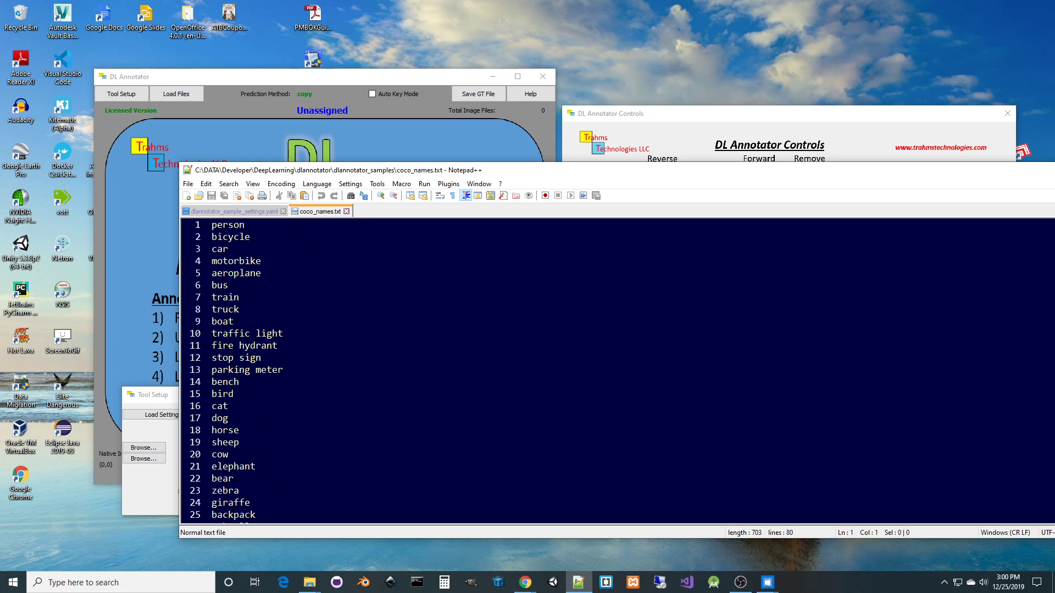
- Close coco_names.txt and minimize the Notepad++ window
{"action": "left_click", "coordinate": [346, 211]}
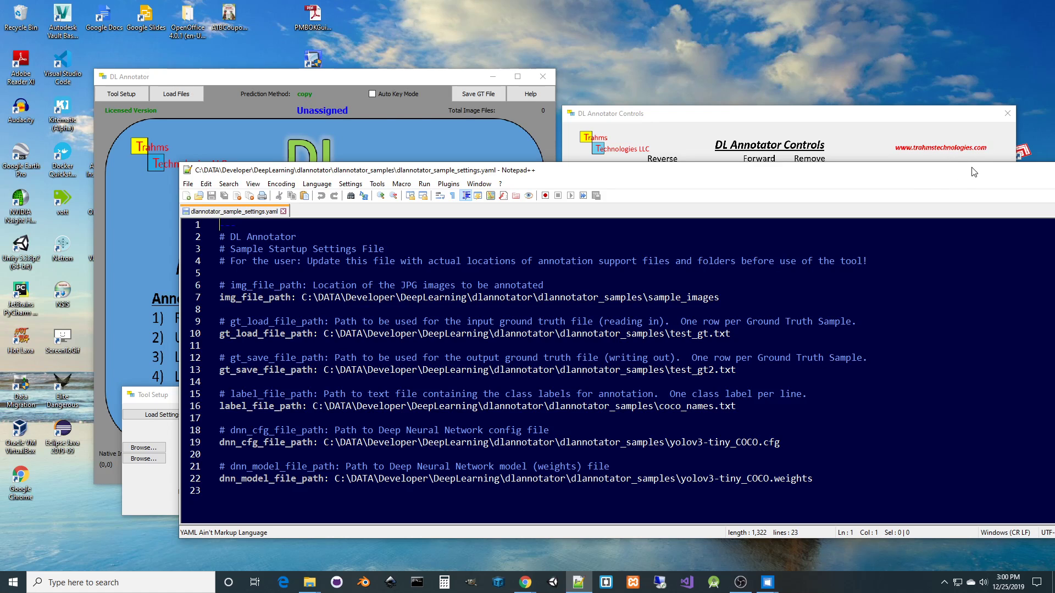
{"action": "left_click_drag", "start_coordinate": [971, 169], "coordinate": [813, 178]}
{"action": "left_click", "coordinate": [910, 184]}
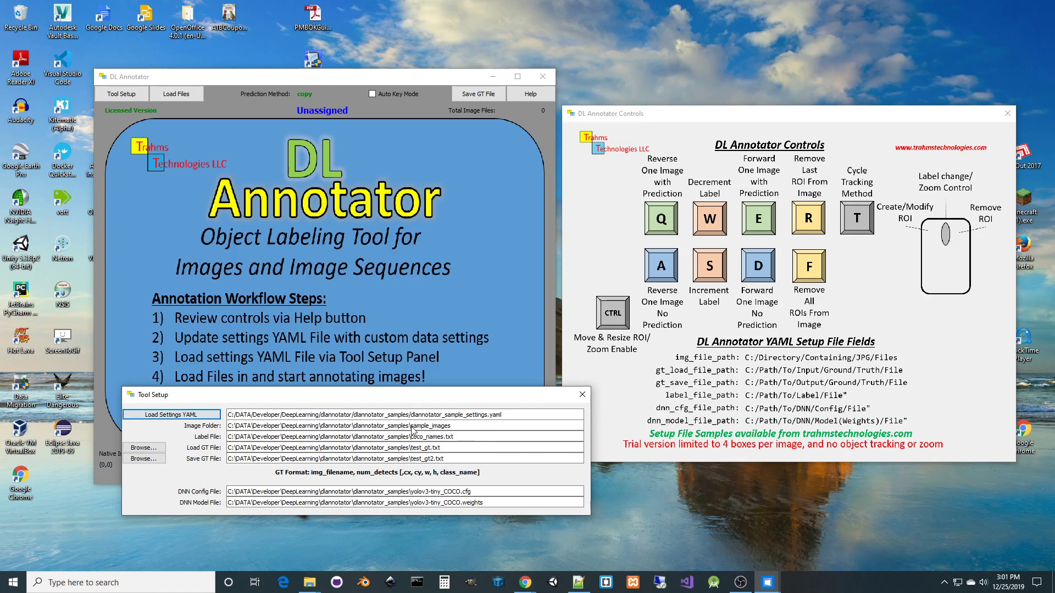
- Close the tool setup window, load the configured image files, and go to image 567 in the sequence
{"action": "left_click", "coordinate": [583, 394]}
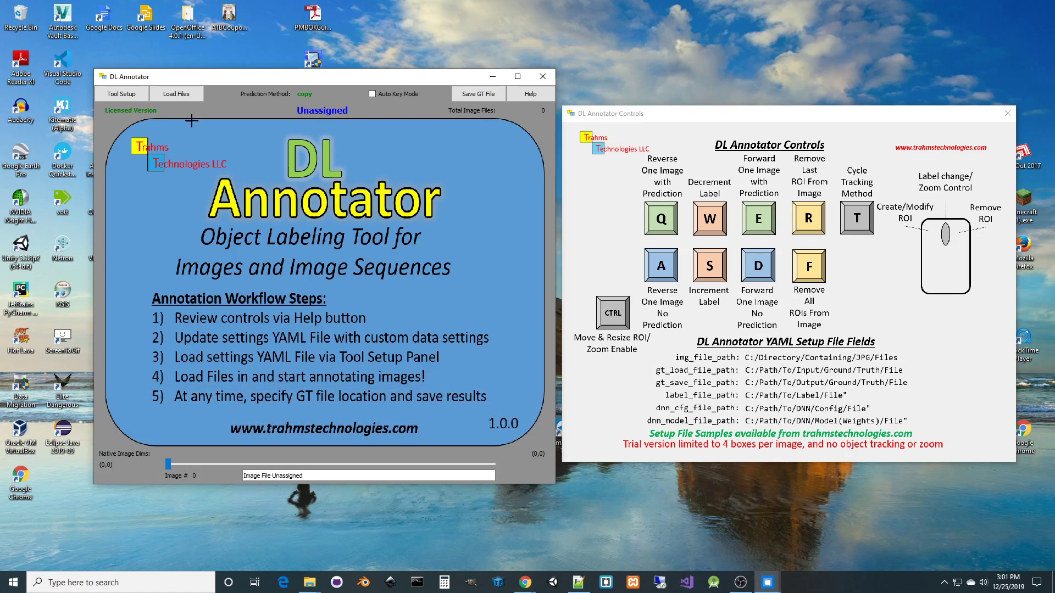
{"action": "left_click", "coordinate": [171, 98]}
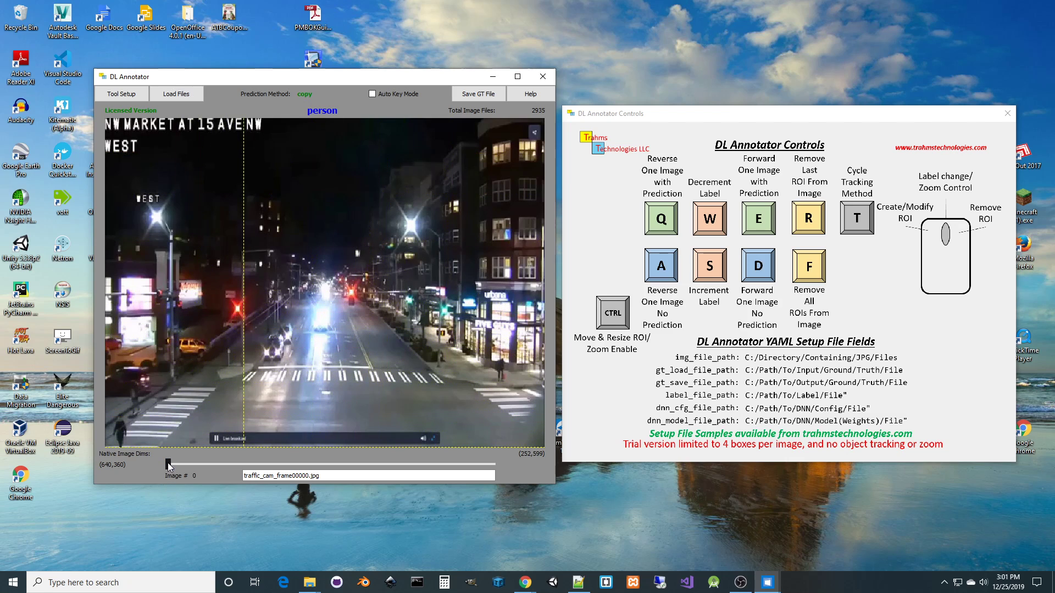
{"action": "mouse_move", "coordinate": [167, 463]}
{"action": "left_mouse_down"}
{"action": "mouse_move", "coordinate": [493, 461]}
{"action": "mouse_move", "coordinate": [513, 444]}
{"action": "mouse_move", "coordinate": [474, 459]}
{"action": "mouse_move", "coordinate": [169, 459]}
{"action": "left_mouse_up"}
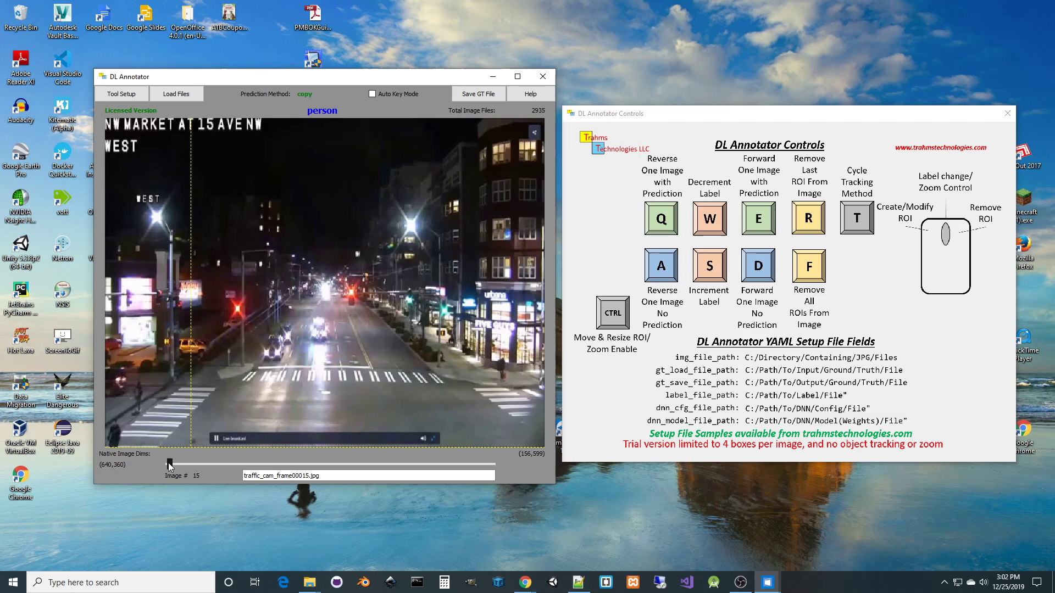
{"action": "left_click_drag", "start_coordinate": [168, 463], "coordinate": [229, 462]}
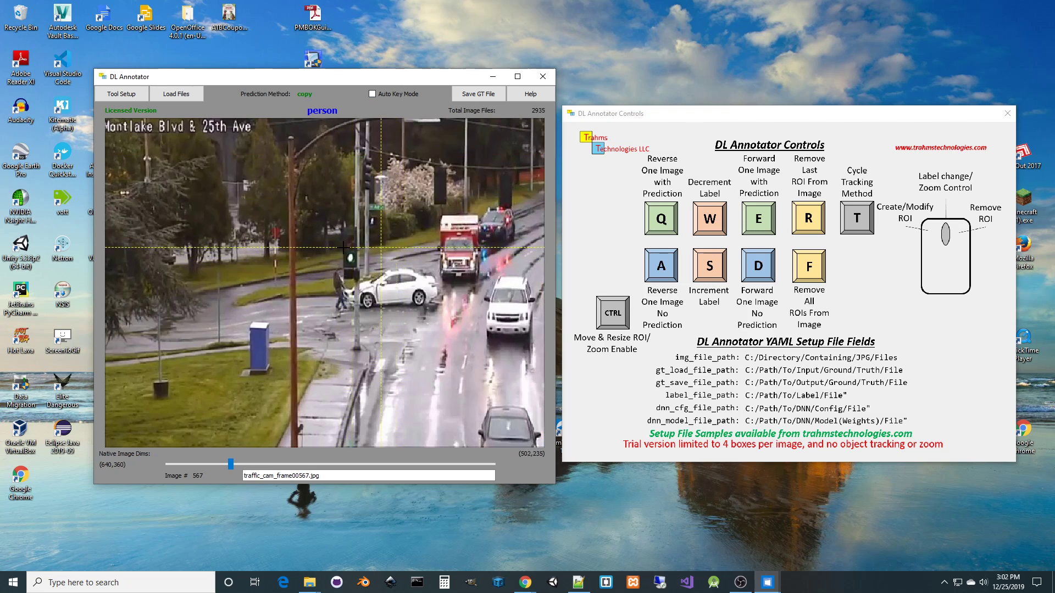
- Cycle forward and backward through the class labels, ending with person as the active label
{"action": "scroll", "coordinate": [265, 219], "scroll_direction": "down", "scroll_amount": 5}
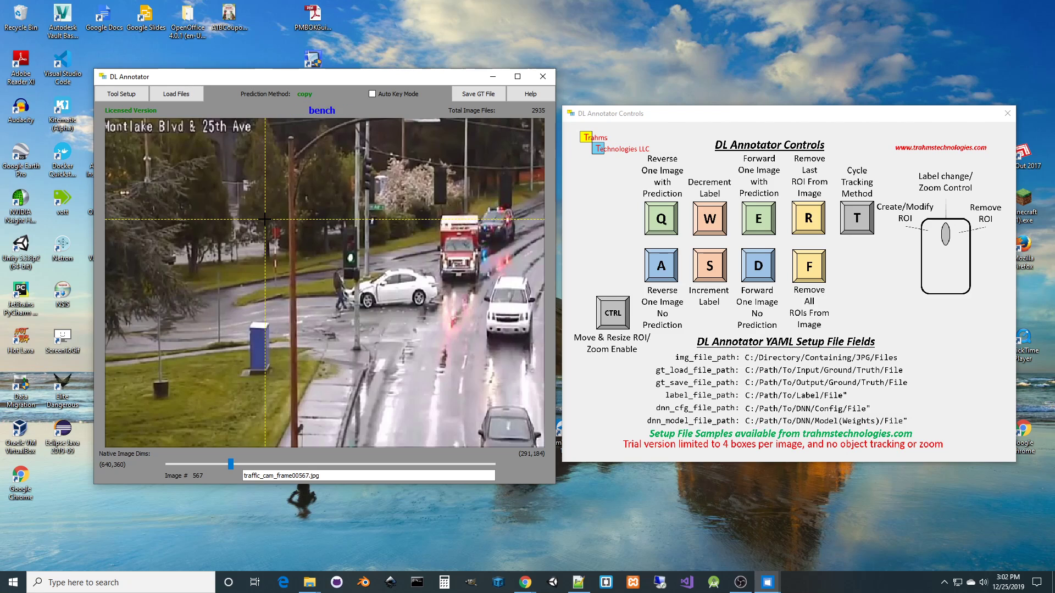
{"action": "scroll", "coordinate": [263, 221], "scroll_direction": "down", "scroll_amount": 5}
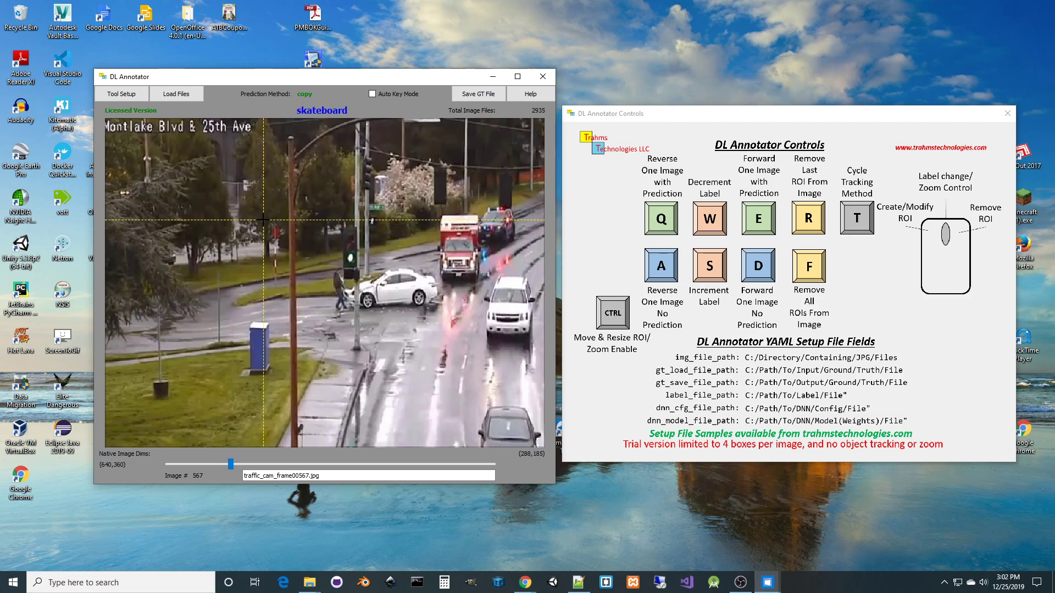
{"action": "scroll", "coordinate": [260, 223], "scroll_direction": "up", "scroll_amount": 3}
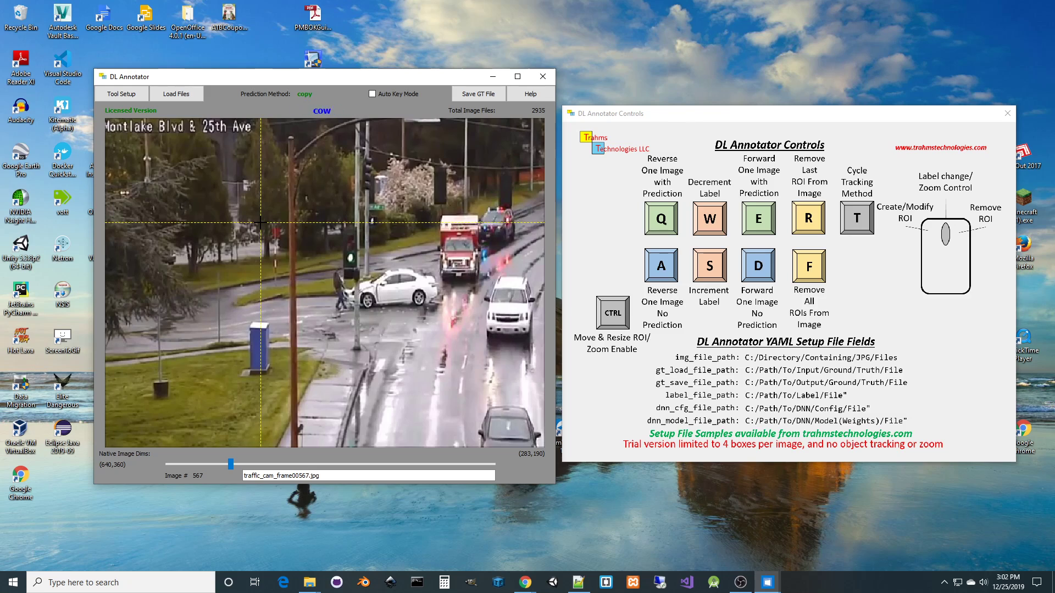
{"action": "scroll", "coordinate": [260, 222], "scroll_direction": "up", "scroll_amount": 4}
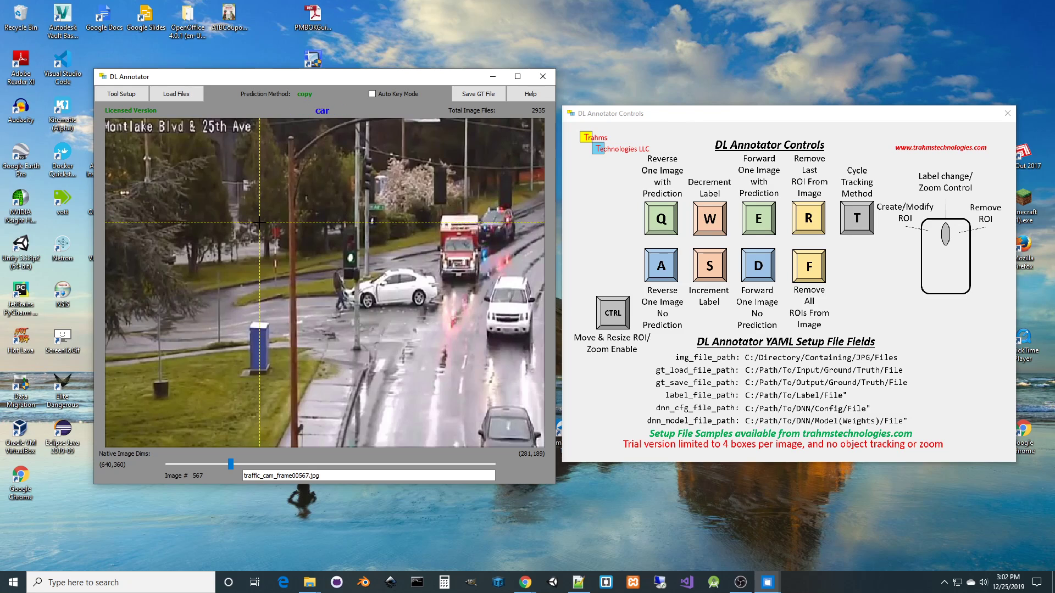
{"action": "scroll", "coordinate": [260, 222], "scroll_direction": "down", "scroll_amount": 3}
{"action": "scroll", "coordinate": [260, 223], "scroll_direction": "up", "scroll_amount": 2}
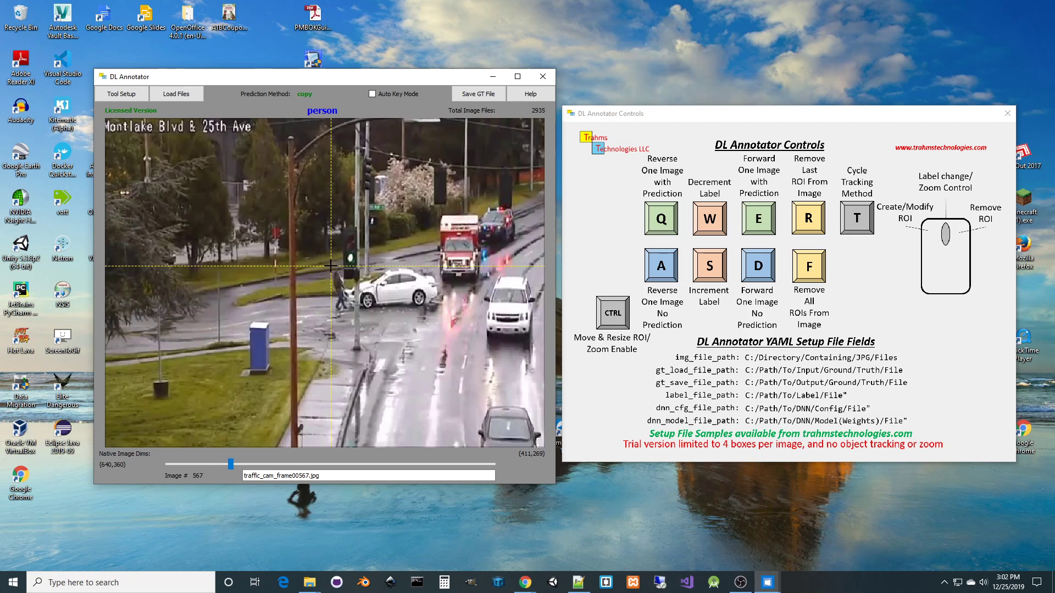
- Draw a person box around the pedestrian beside the white car, and change the active label to car
{"action": "left_click_drag", "start_coordinate": [330, 265], "coordinate": [348, 311]}
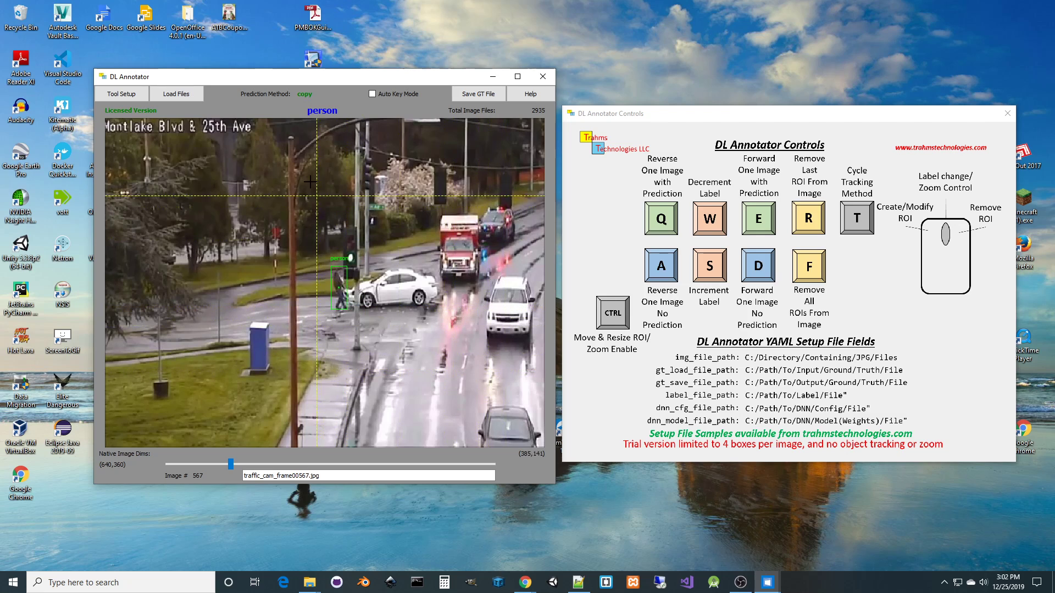
{"action": "key", "text": "s"}
{"action": "key", "text": "s"}
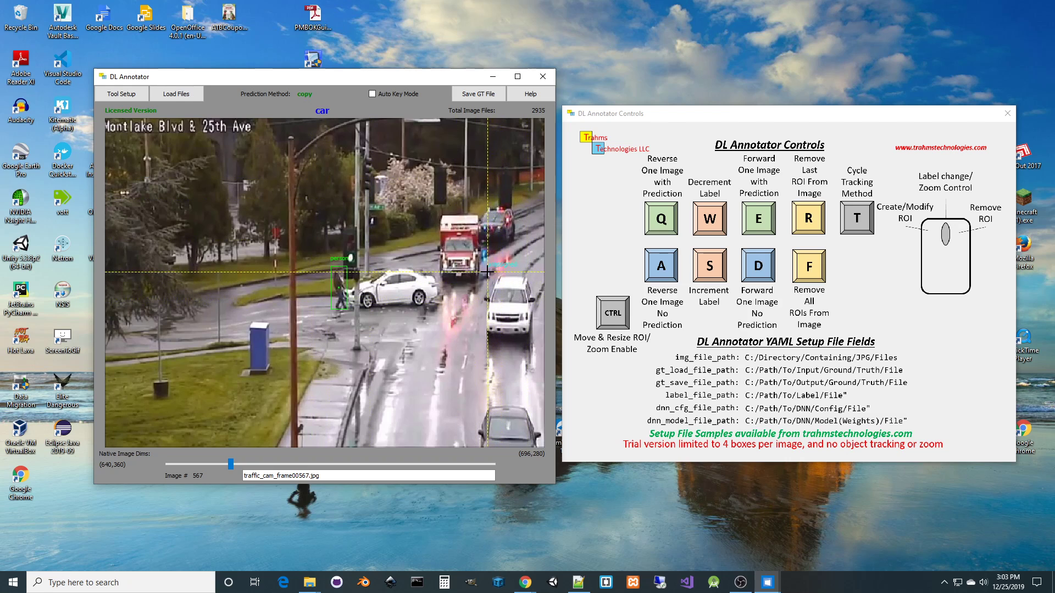
- Draw car boxes around the white SUV, the white sedan and the police car behind the red emergency truck
{"action": "left_click_drag", "start_coordinate": [488, 271], "coordinate": [536, 351]}
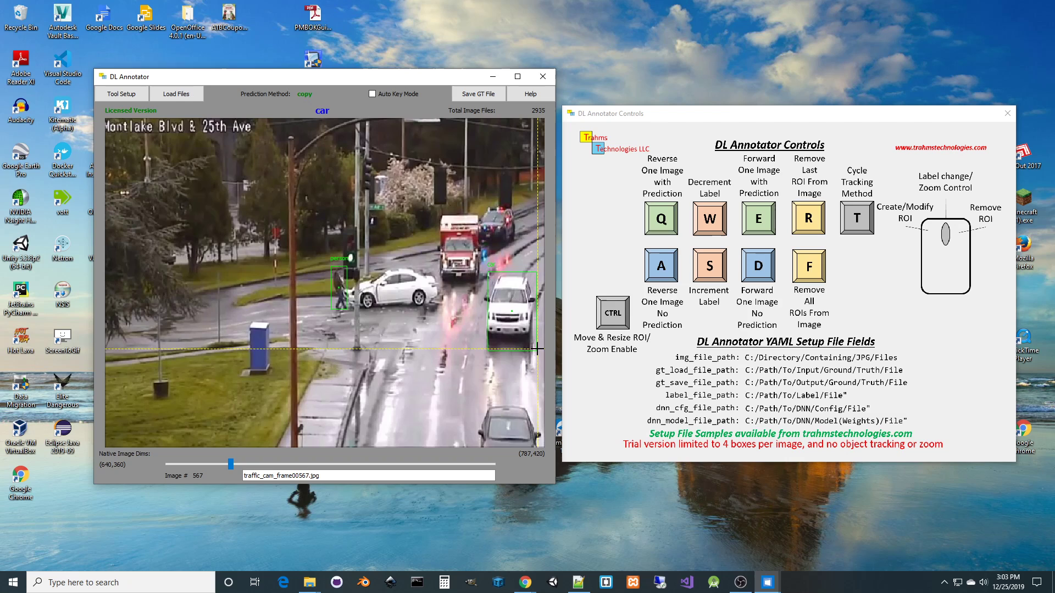
{"action": "left_click_drag", "start_coordinate": [439, 262], "coordinate": [345, 310]}
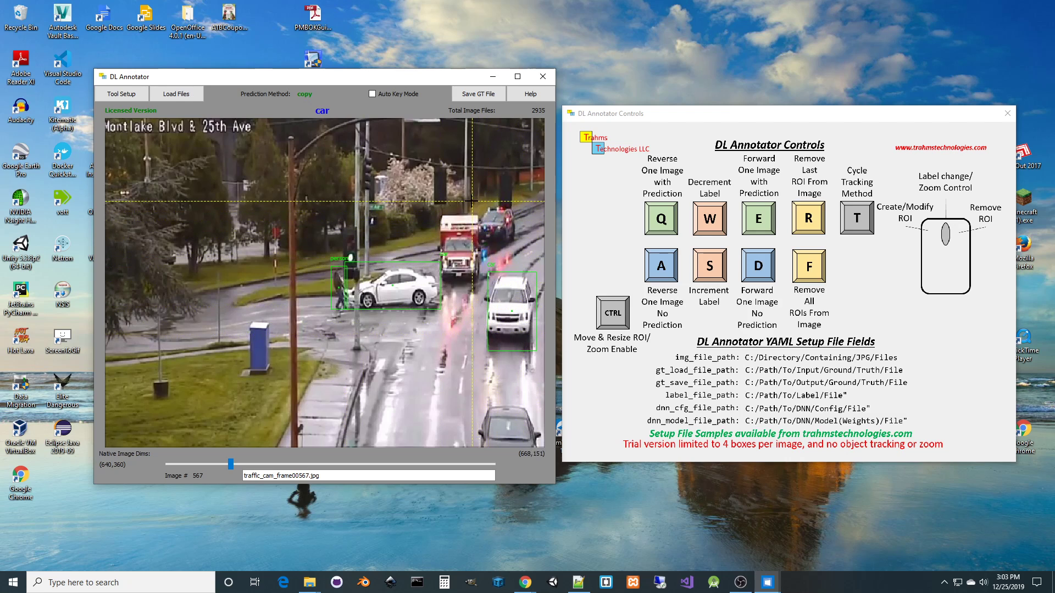
{"action": "left_click_drag", "start_coordinate": [474, 199], "coordinate": [519, 250]}
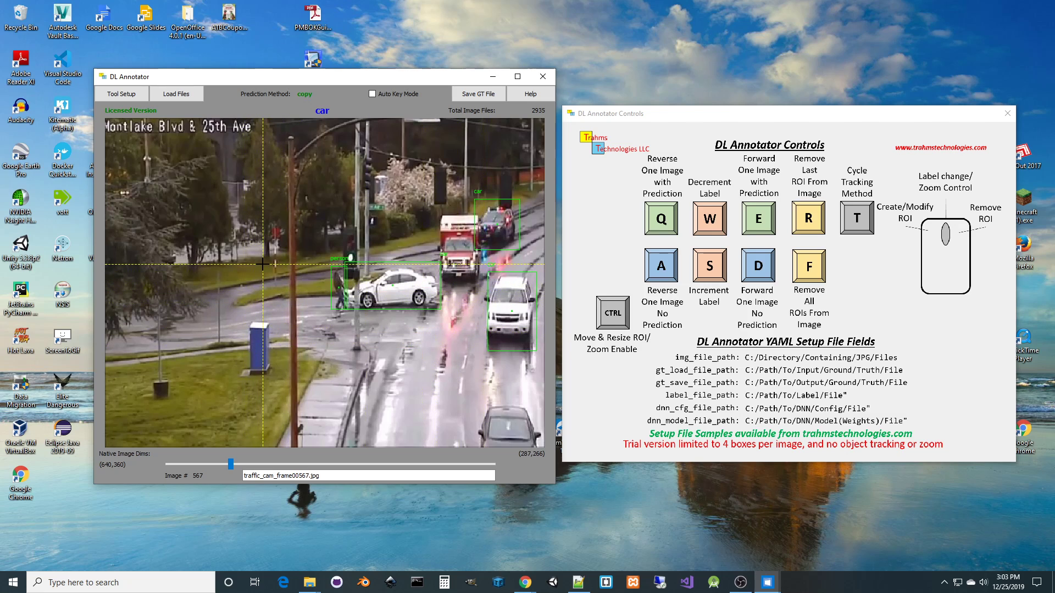
- Change the active label to stop sign, draw a box around the stop sign by the wooden pole, and remove that box
{"action": "scroll", "coordinate": [263, 265], "scroll_direction": "down", "scroll_amount": 5}
{"action": "scroll", "coordinate": [262, 265], "scroll_direction": "up", "scroll_amount": 2}
{"action": "scroll", "coordinate": [260, 247], "scroll_direction": "down", "scroll_amount": 1}
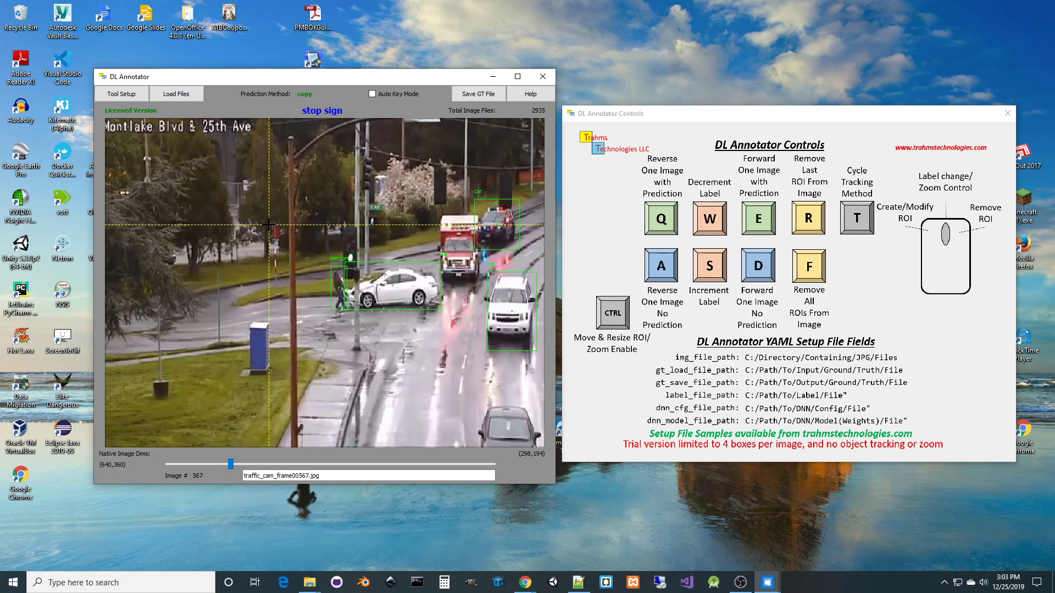
{"action": "left_click_drag", "start_coordinate": [268, 224], "coordinate": [285, 281]}
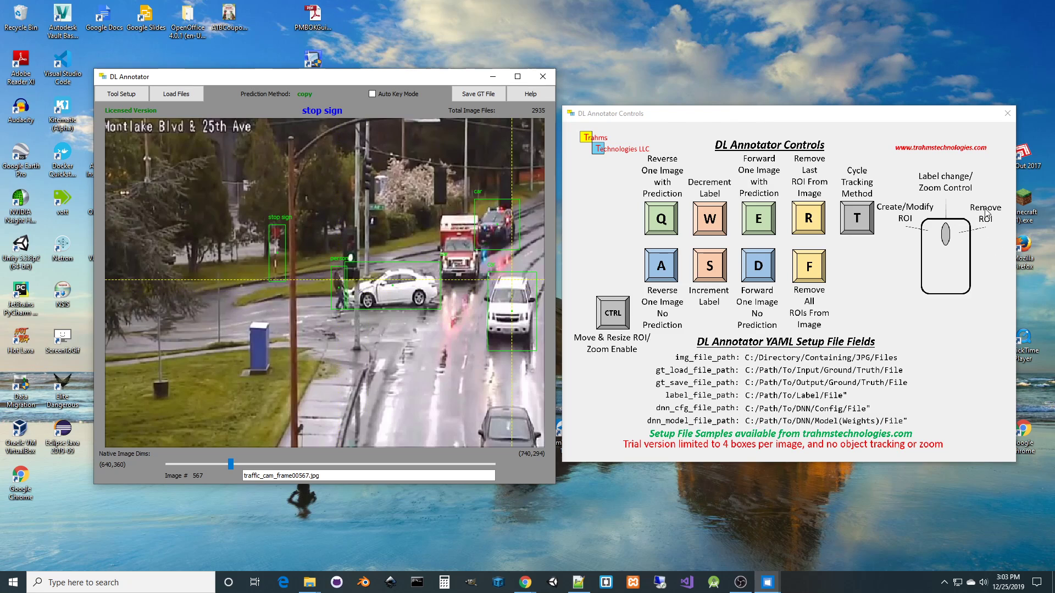
{"action": "right_click", "coordinate": [276, 243]}
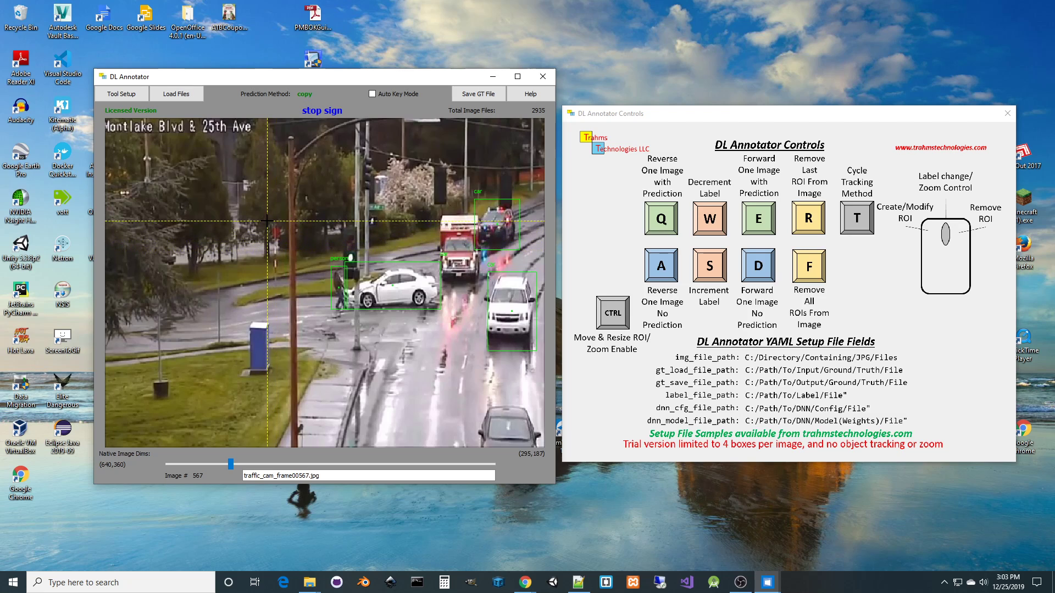
- Draw the stop sign box again, then adjust its position and size around the sign and its post
{"action": "left_click_drag", "start_coordinate": [267, 222], "coordinate": [283, 282]}
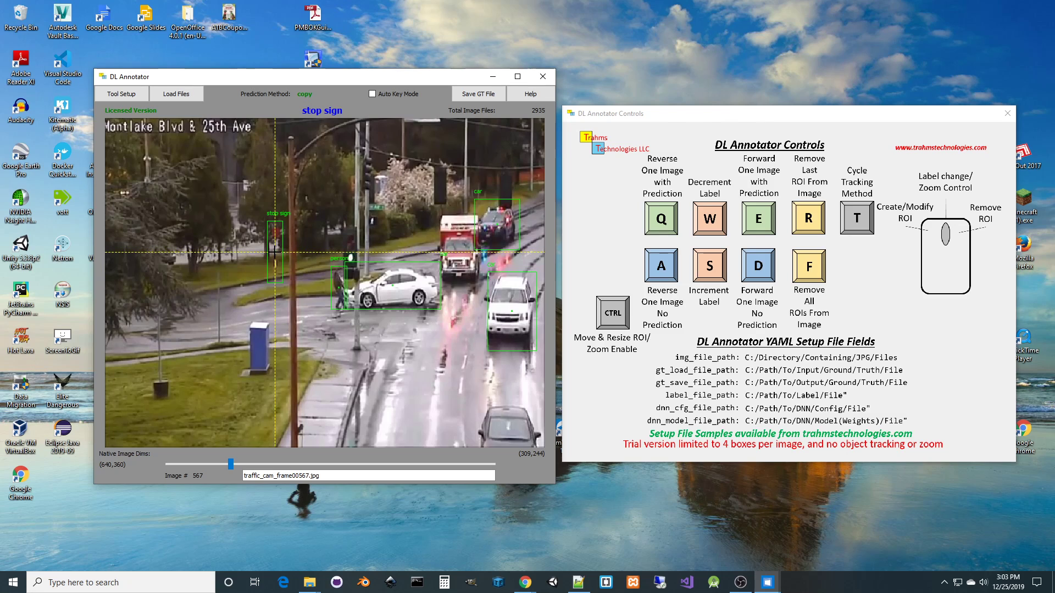
{"action": "left_click_drag", "start_coordinate": [275, 252], "coordinate": [264, 252]}
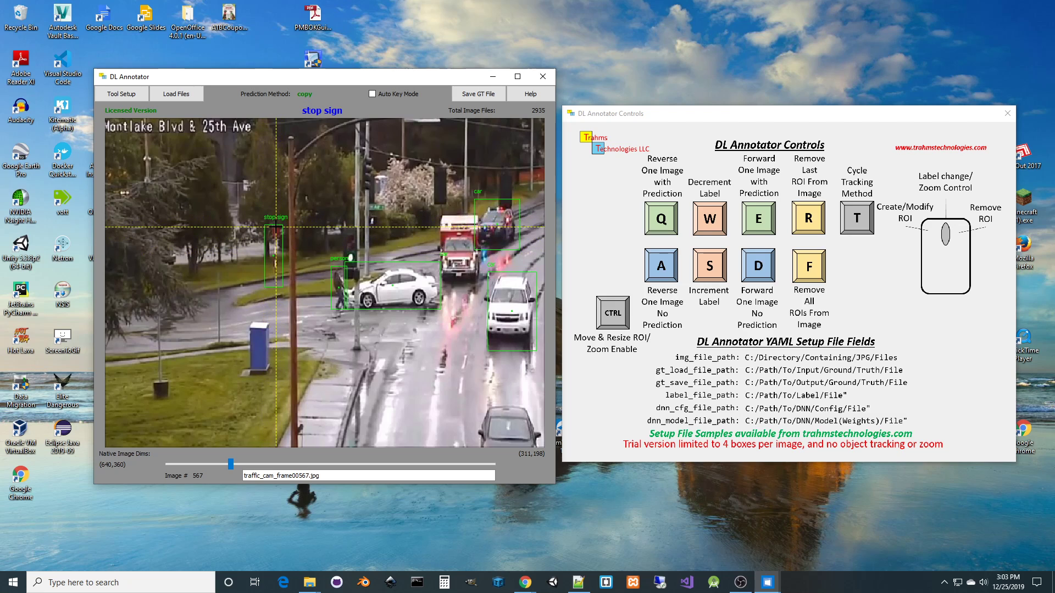
{"action": "left_click_drag", "start_coordinate": [275, 224], "coordinate": [276, 255]}
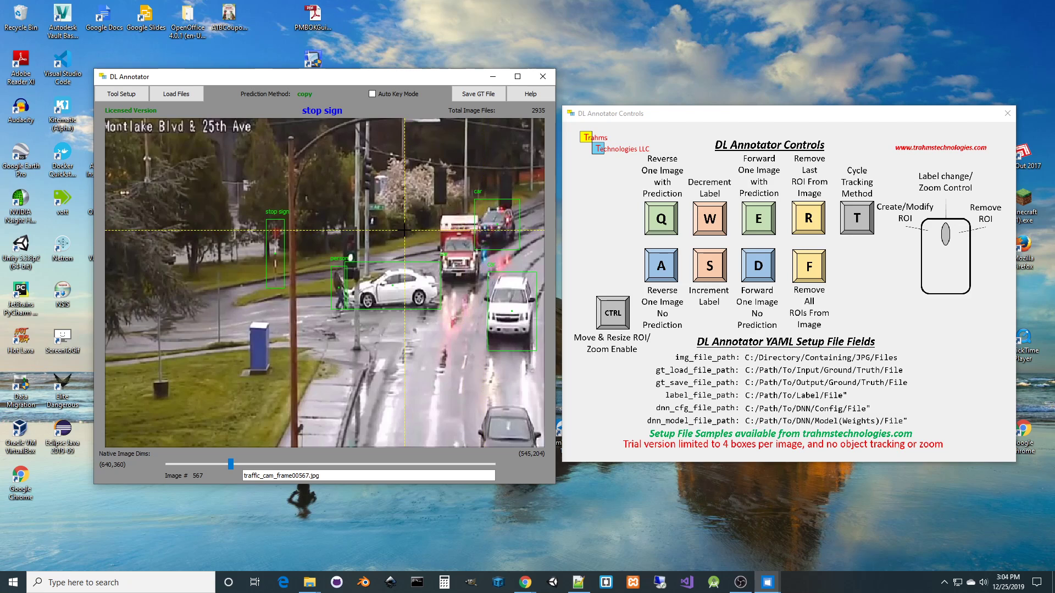
- Remove the most recently drawn boxes one after another, leaving only the person box
{"action": "key", "text": "r"}
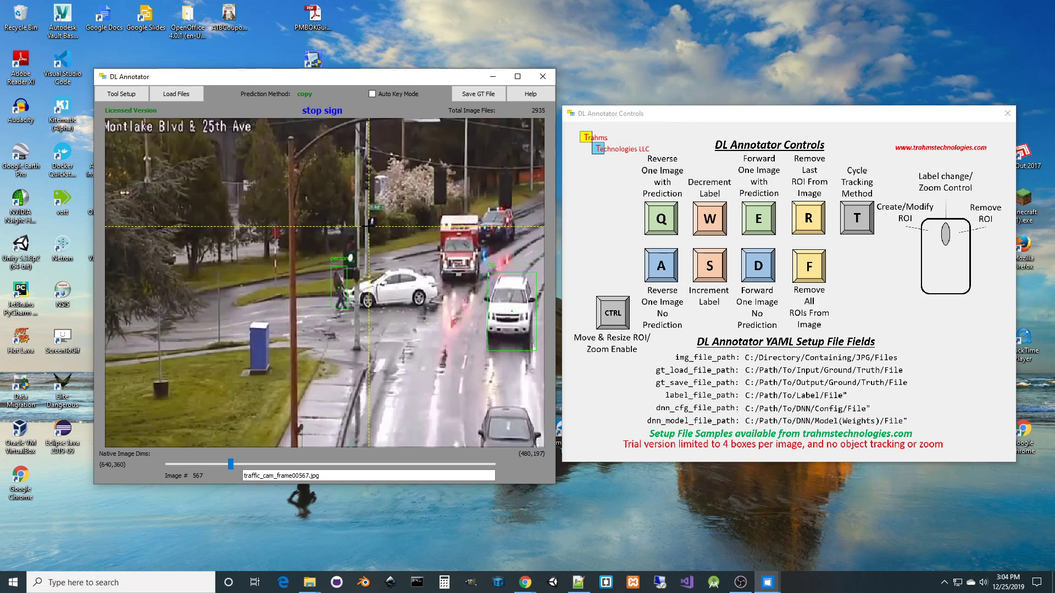
{"action": "key", "text": "r"}
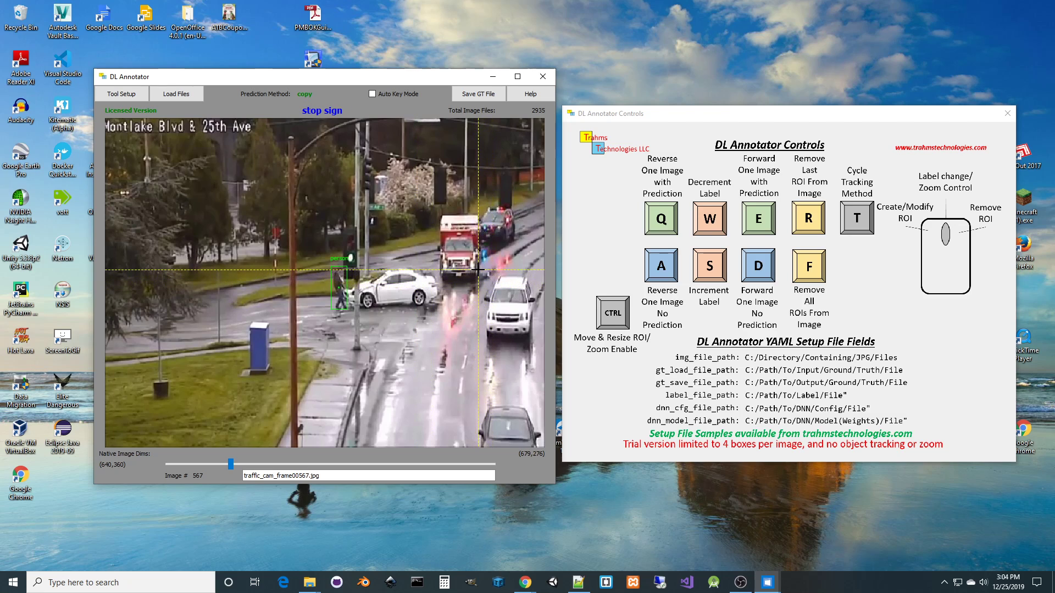
- Change the active label to car and draw boxes around the white SUV, the police car and the white sedan
{"action": "scroll", "coordinate": [478, 270], "scroll_direction": "up", "scroll_amount": 8}
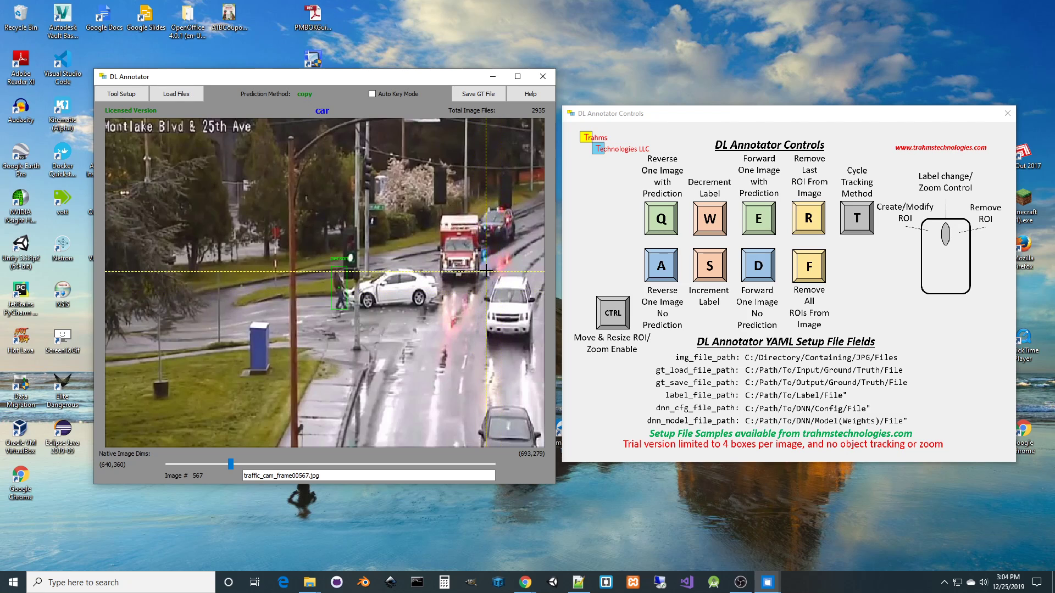
{"action": "left_click_drag", "start_coordinate": [486, 262], "coordinate": [535, 345]}
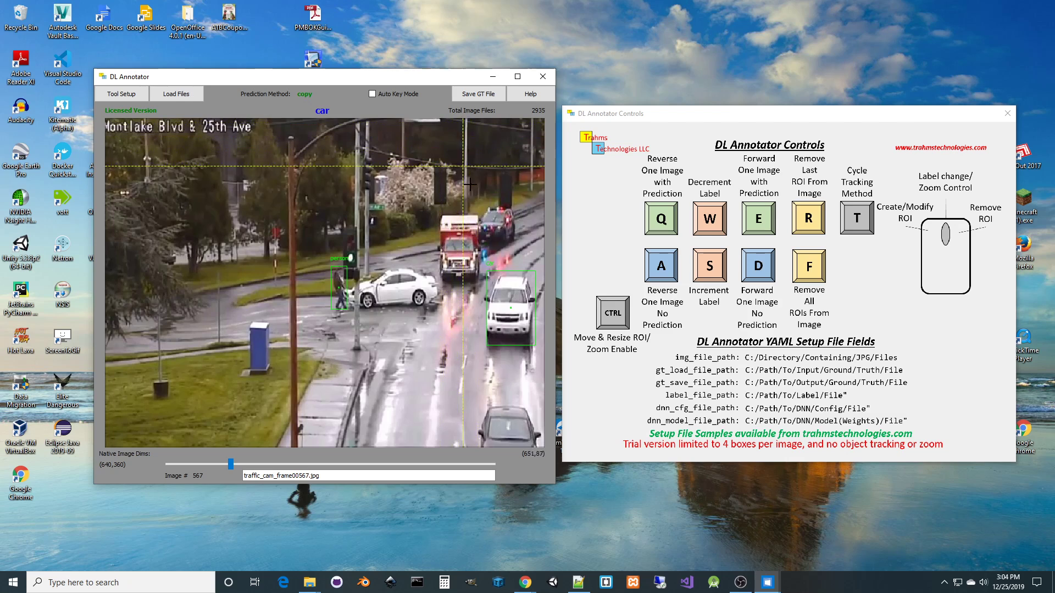
{"action": "left_click_drag", "start_coordinate": [473, 202], "coordinate": [517, 248]}
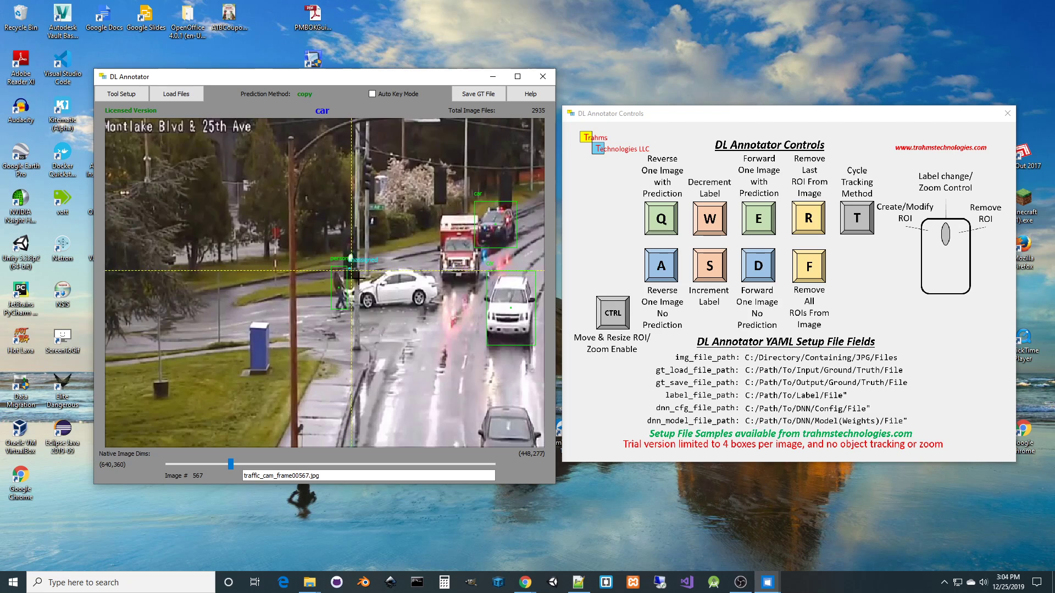
{"action": "left_click_drag", "start_coordinate": [347, 268], "coordinate": [446, 312]}
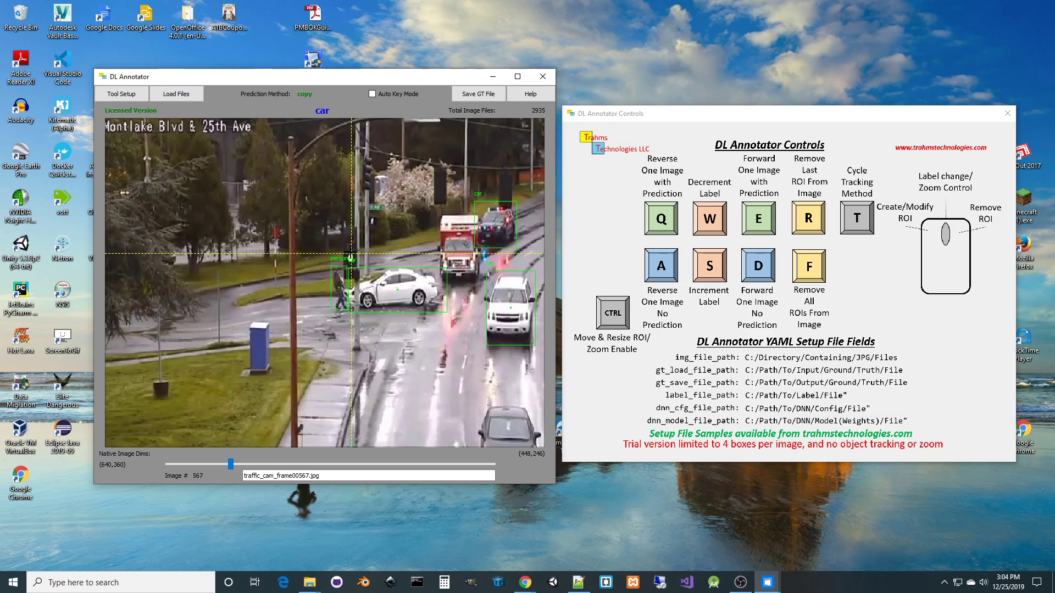
- Cycle the active label to stop sign and draw a box around the stop sign and its post
{"action": "scroll", "coordinate": [349, 251], "scroll_direction": "down", "scroll_amount": 1}
{"action": "scroll", "coordinate": [350, 251], "scroll_direction": "down", "scroll_amount": 3}
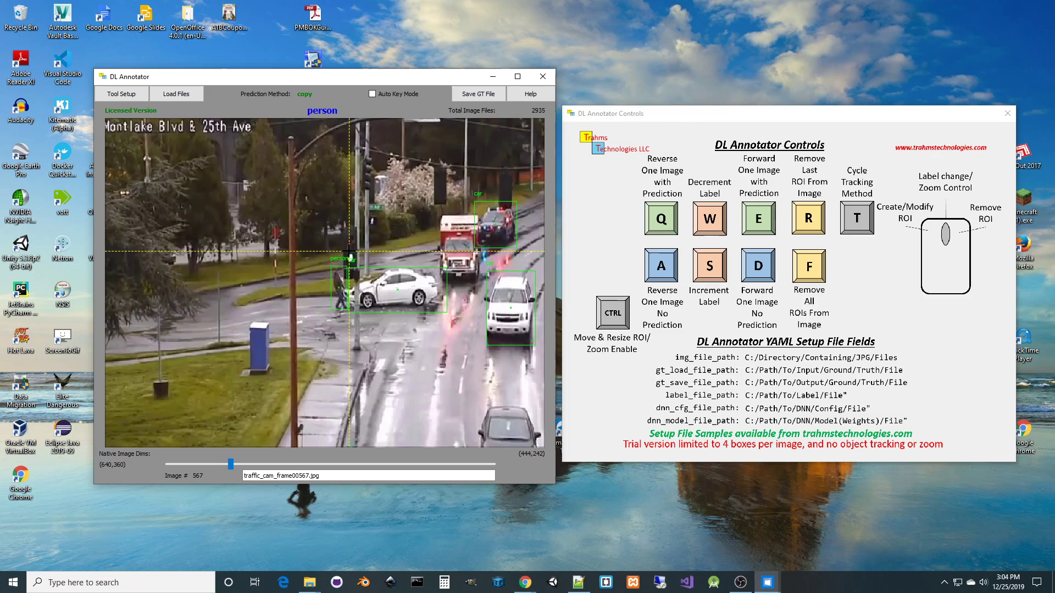
{"action": "scroll", "coordinate": [349, 251], "scroll_direction": "down", "scroll_amount": 12}
{"action": "scroll", "coordinate": [349, 251], "scroll_direction": "down", "scroll_amount": 2}
{"action": "scroll", "coordinate": [349, 251], "scroll_direction": "down", "scroll_amount": 11}
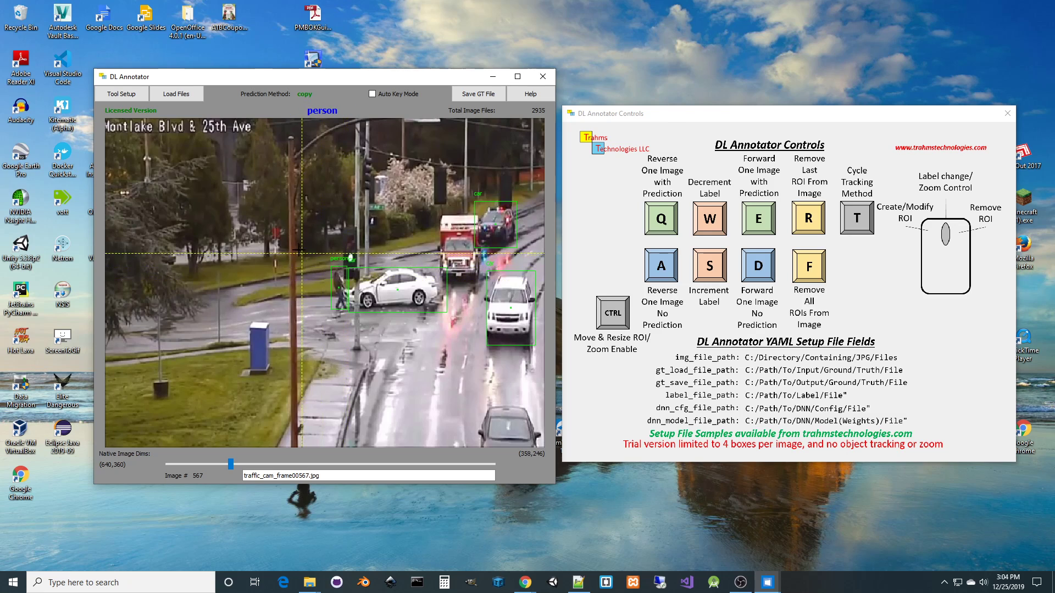
{"action": "scroll", "coordinate": [293, 245], "scroll_direction": "down", "scroll_amount": 5}
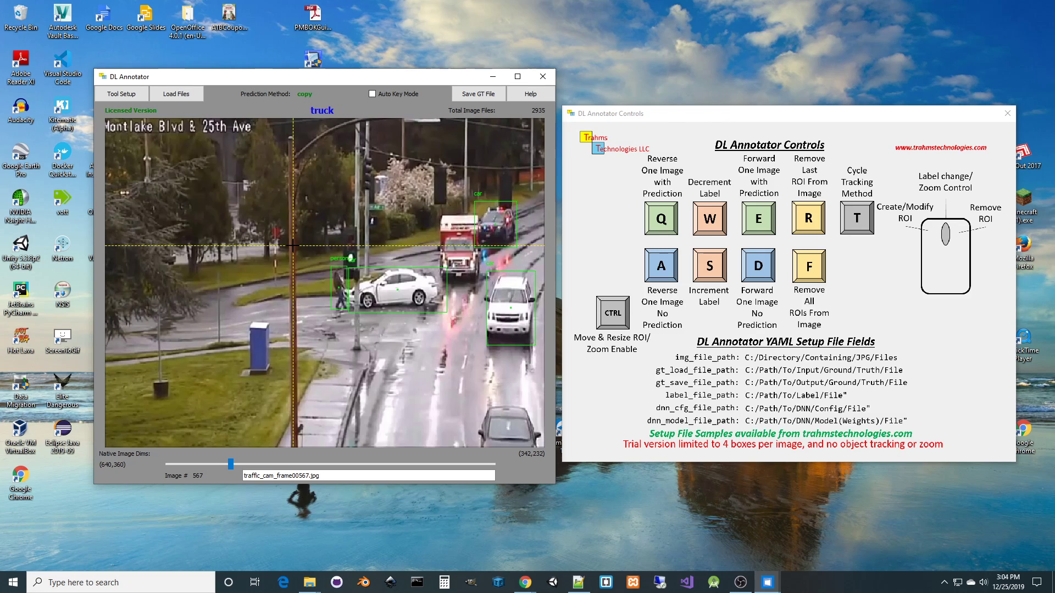
{"action": "scroll", "coordinate": [293, 246], "scroll_direction": "down", "scroll_amount": 3}
{"action": "left_click_drag", "start_coordinate": [265, 223], "coordinate": [283, 284]}
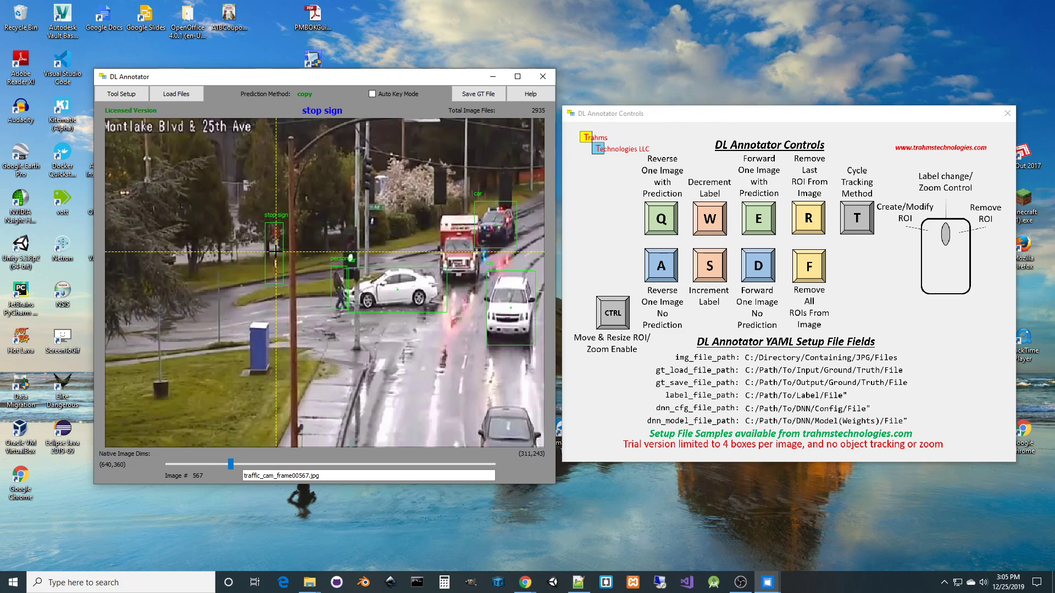
- Zoom in and out on the stop sign, the emergency vehicles and the white sedan to examine their boxes closely
{"action": "scroll", "coordinate": [275, 251], "scroll_direction": "up", "scroll_amount": 1}
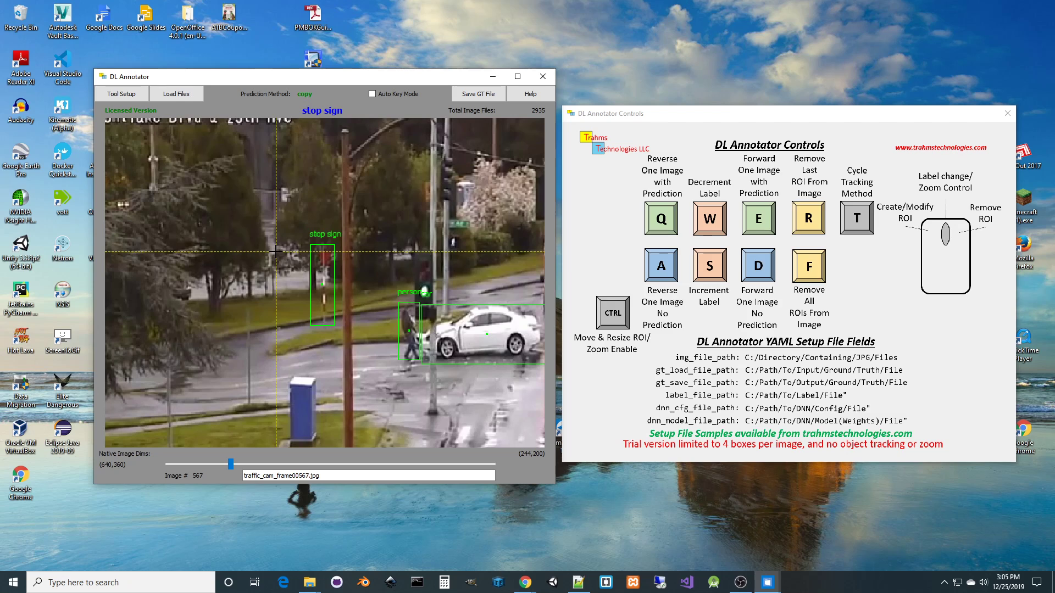
{"action": "scroll", "coordinate": [328, 280], "scroll_direction": "up", "scroll_amount": 1}
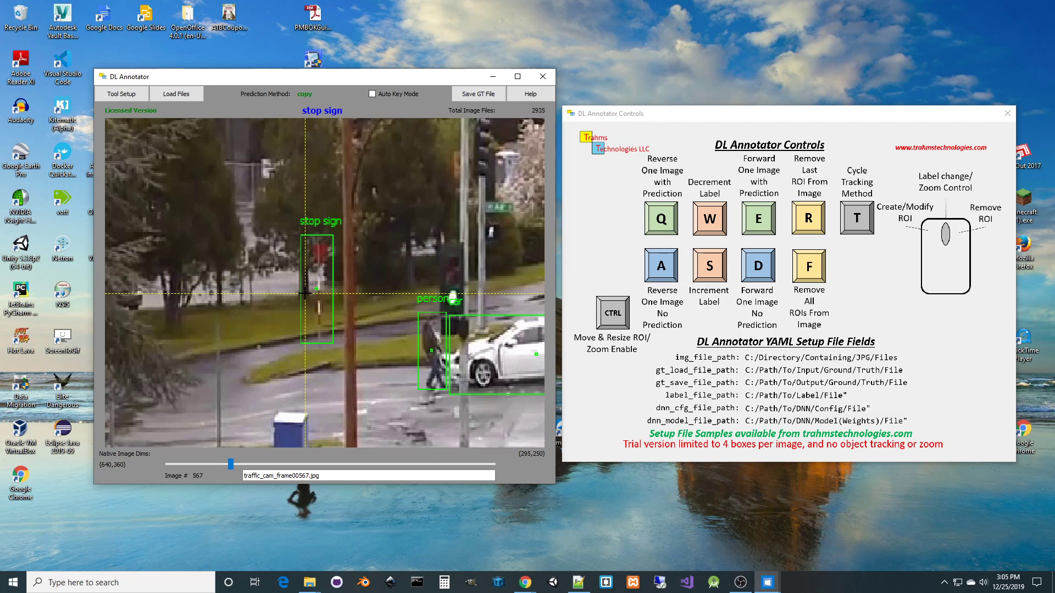
{"action": "scroll", "coordinate": [324, 286], "scroll_direction": "up", "scroll_amount": 2}
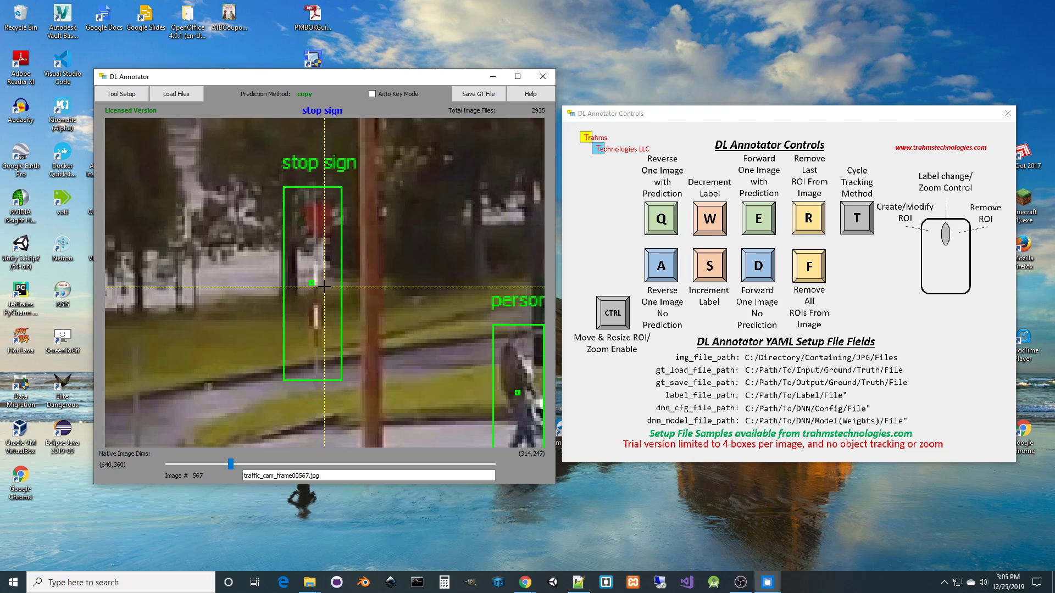
{"action": "scroll", "coordinate": [324, 286], "scroll_direction": "up", "scroll_amount": 1}
{"action": "scroll", "coordinate": [324, 286], "scroll_direction": "down", "scroll_amount": 5}
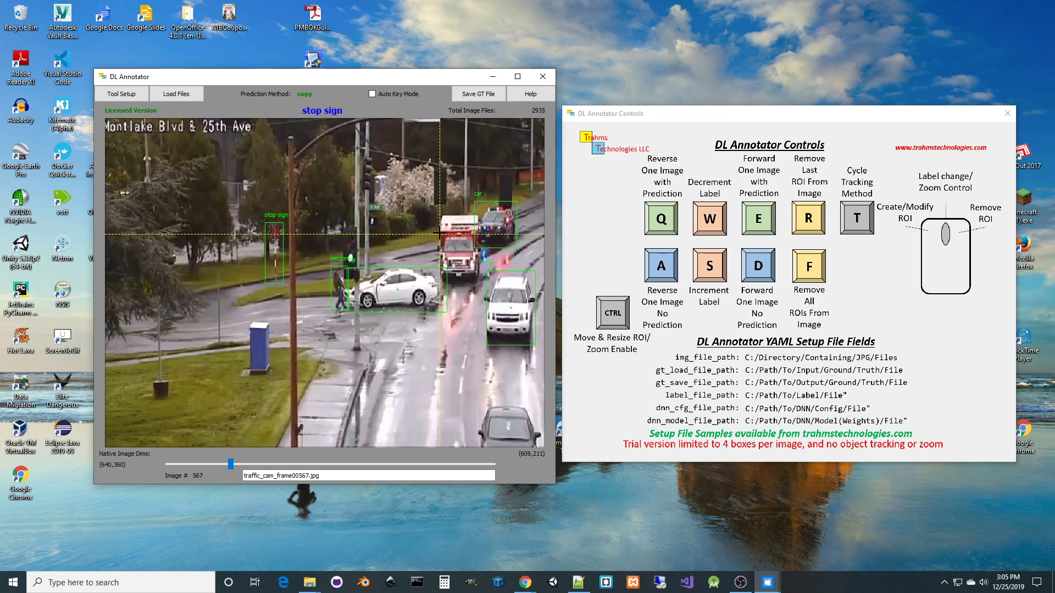
{"action": "scroll", "coordinate": [345, 280], "scroll_direction": "up", "scroll_amount": 3}
{"action": "scroll", "coordinate": [345, 280], "scroll_direction": "up", "scroll_amount": 1}
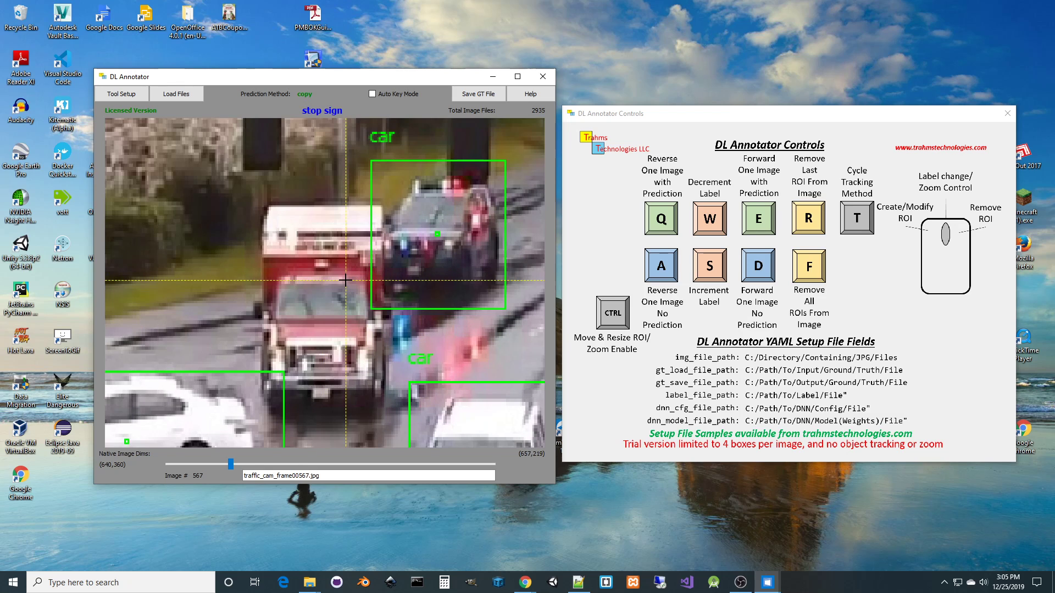
{"action": "scroll", "coordinate": [345, 280], "scroll_direction": "down", "scroll_amount": 4}
{"action": "scroll", "coordinate": [345, 280], "scroll_direction": "up", "scroll_amount": 3}
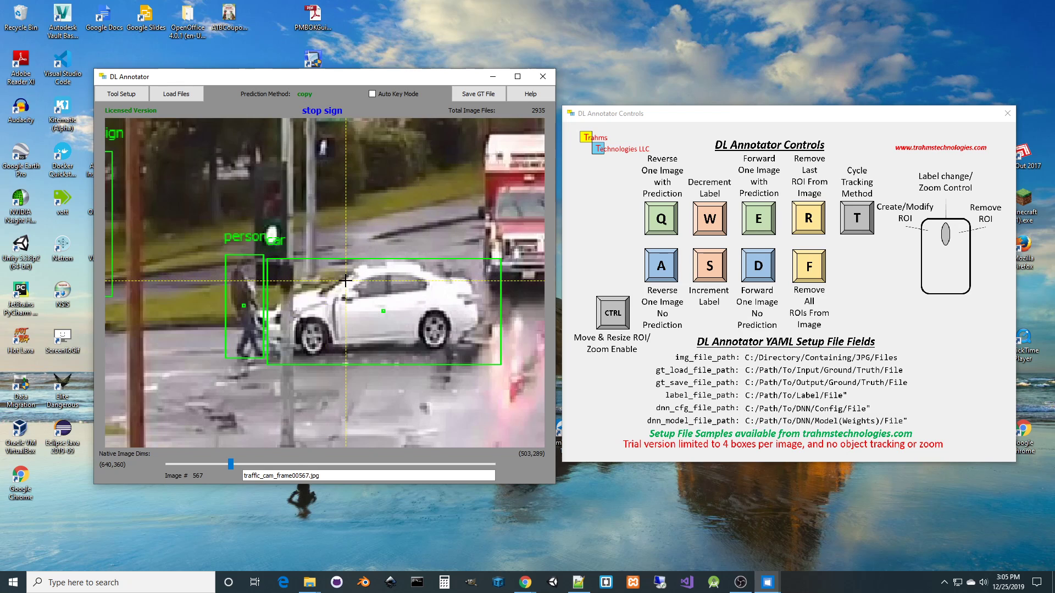
{"action": "scroll", "coordinate": [345, 280], "scroll_direction": "down", "scroll_amount": 3}
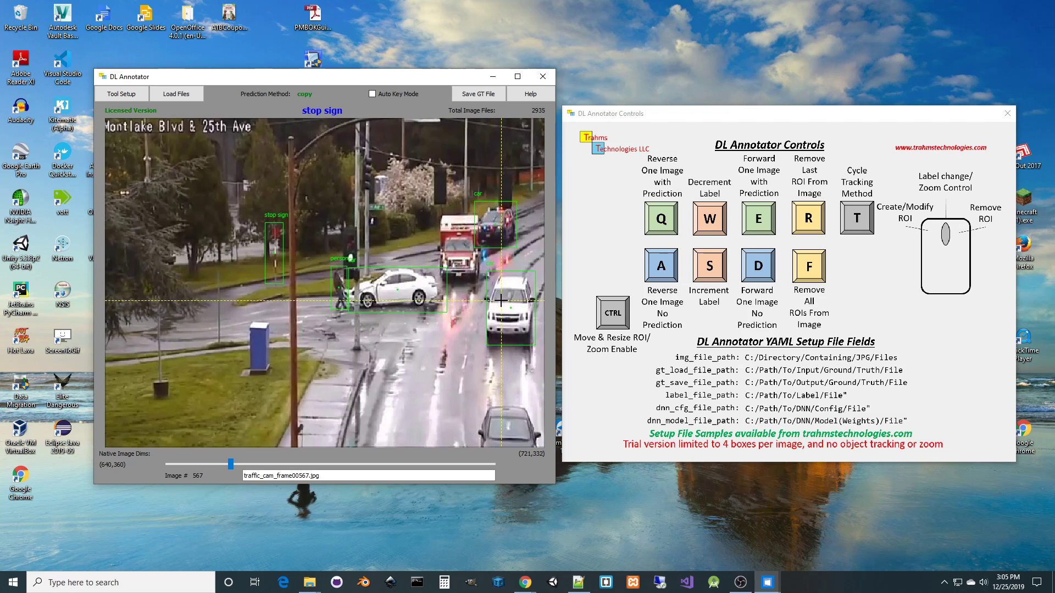
{"action": "scroll", "coordinate": [496, 300], "scroll_direction": "up", "scroll_amount": 2}
{"action": "scroll", "coordinate": [496, 299], "scroll_direction": "down", "scroll_amount": 2}
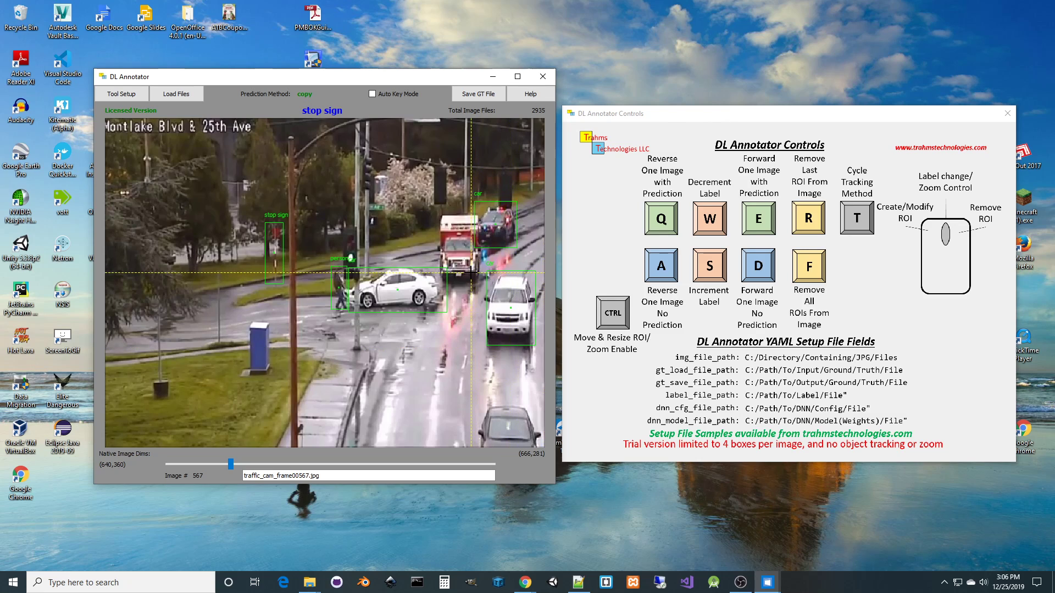
- Step back to image 566 without prediction, return to image 567, and set the prediction method to track
{"action": "key", "text": "a"}
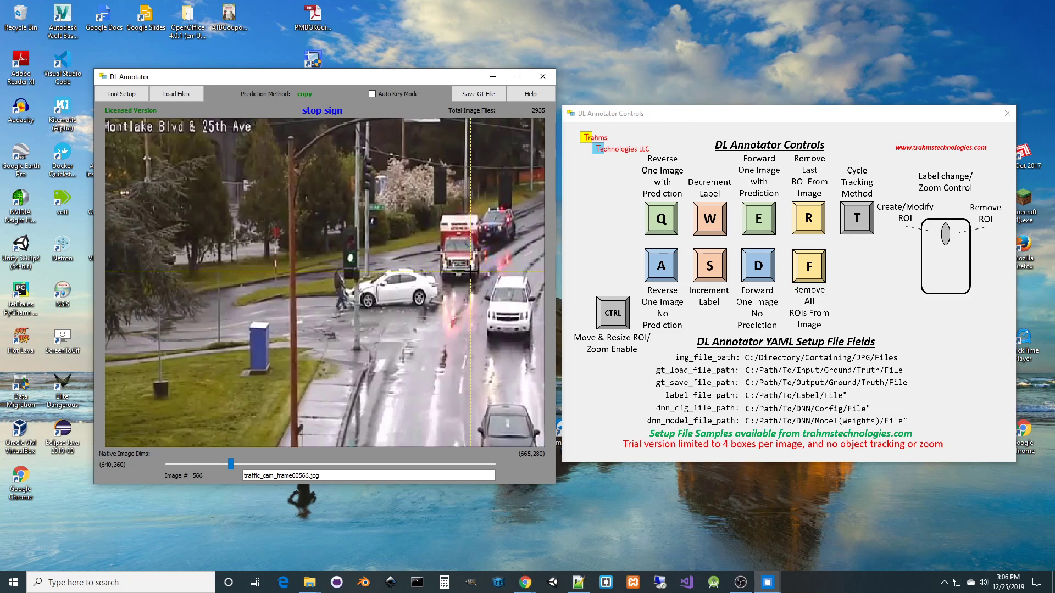
{"action": "key", "text": "e"}
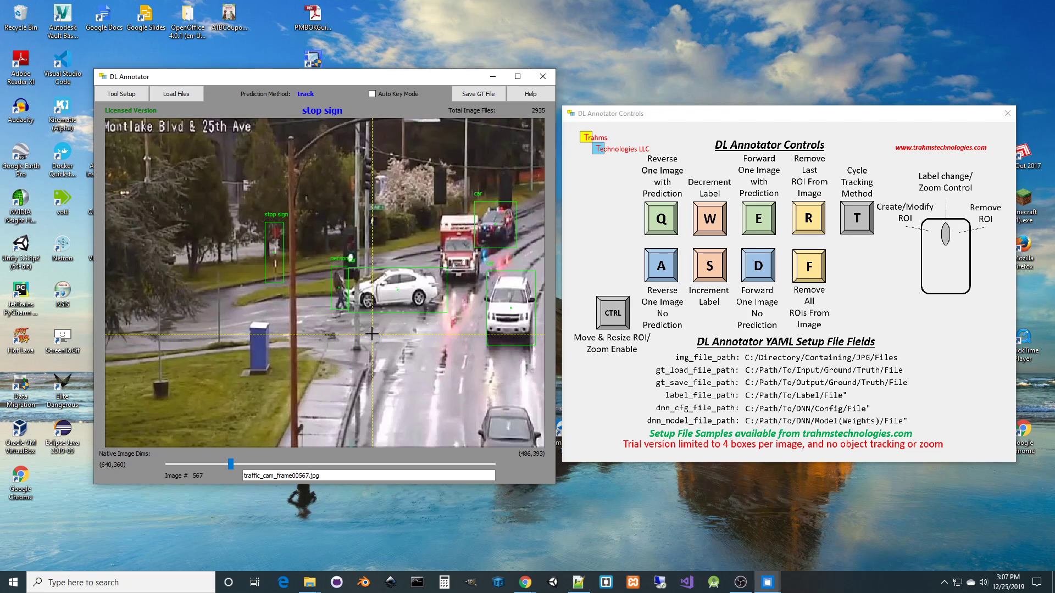
- Advance with track prediction to image 576 and shift the stop sign box to recentre it on the sign
{"action": "key", "text": "e"}
{"action": "key", "text": "e"}
{"action": "key", "text": "e"}
{"action": "key", "text": "e"}
{"action": "key", "text": "e"}
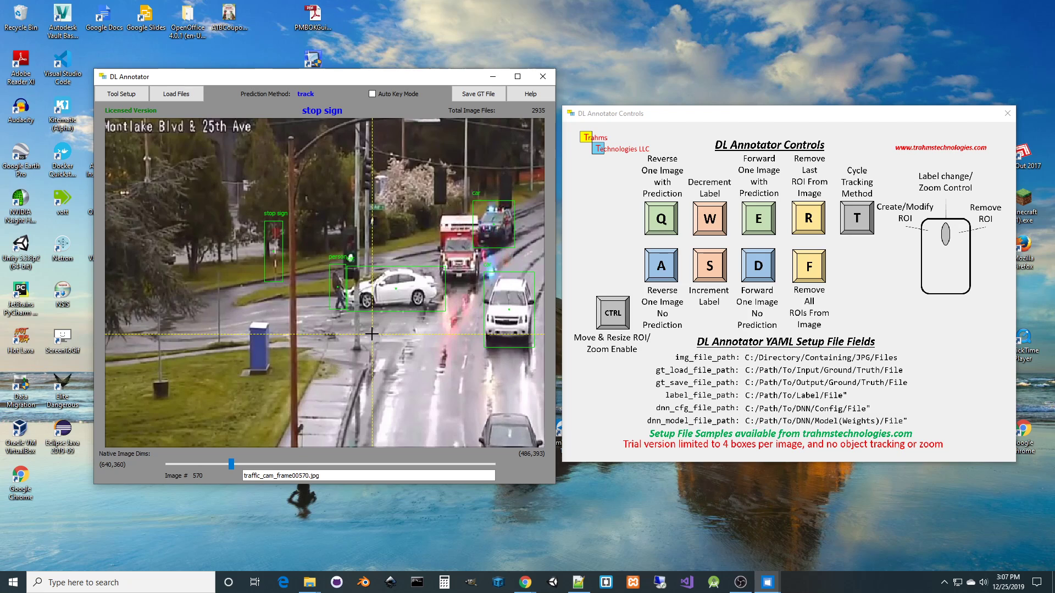
{"action": "key", "text": "e"}
{"action": "key", "text": "e"}
{"action": "key", "text": "e"}
{"action": "key", "text": "e"}
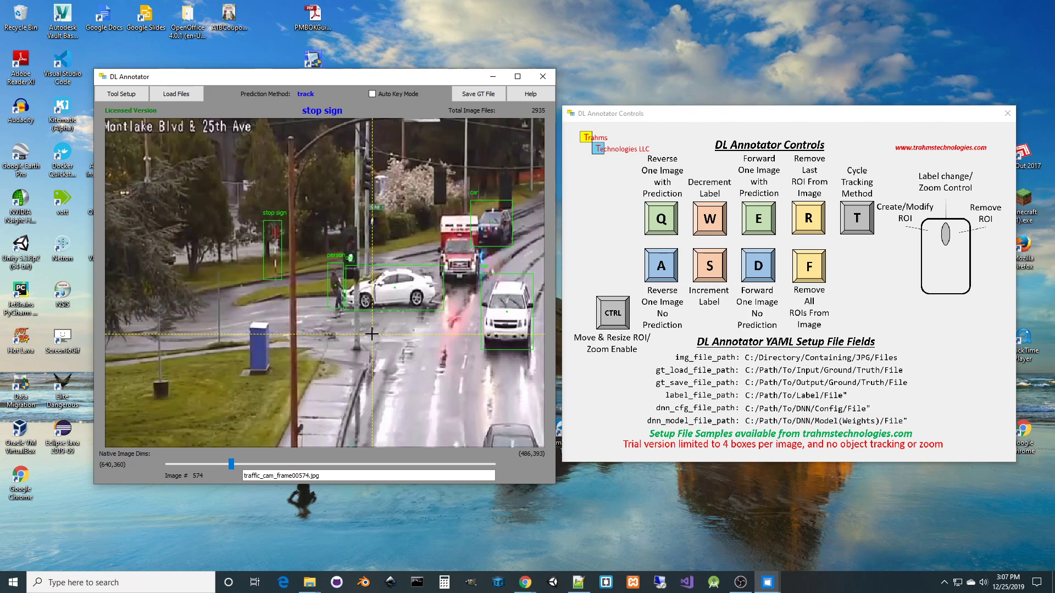
{"action": "left_click_drag", "start_coordinate": [272, 250], "coordinate": [276, 252]}
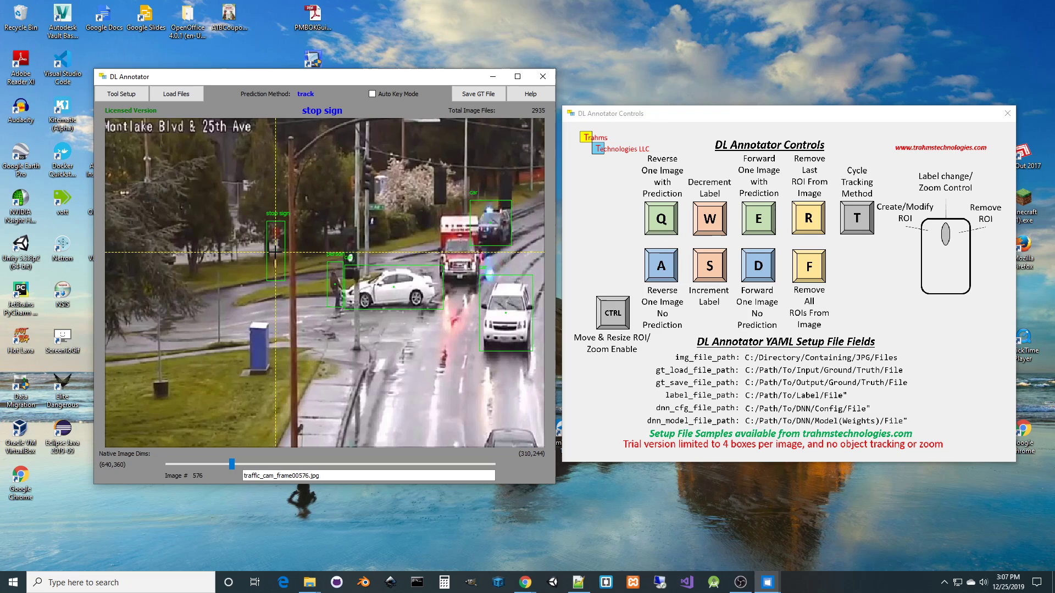
- Advance with track prediction to image 580 and move the stop sign and person boxes slightly down onto their objects
{"action": "key", "text": "e"}
{"action": "key", "text": "e"}
{"action": "key", "text": "e"}
{"action": "key", "text": "e"}
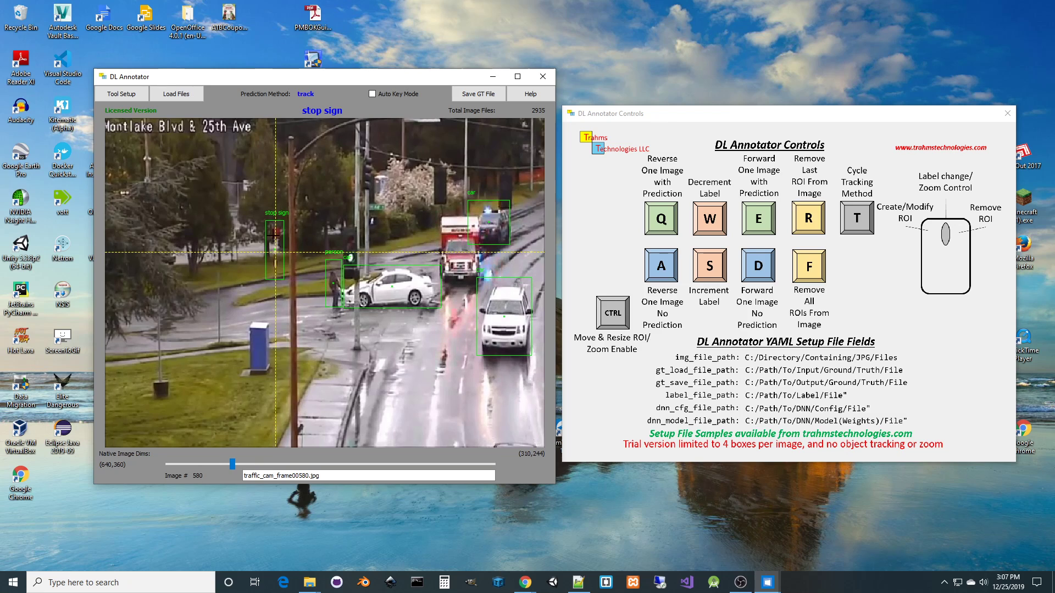
{"action": "left_click_drag", "start_coordinate": [275, 250], "coordinate": [275, 254]}
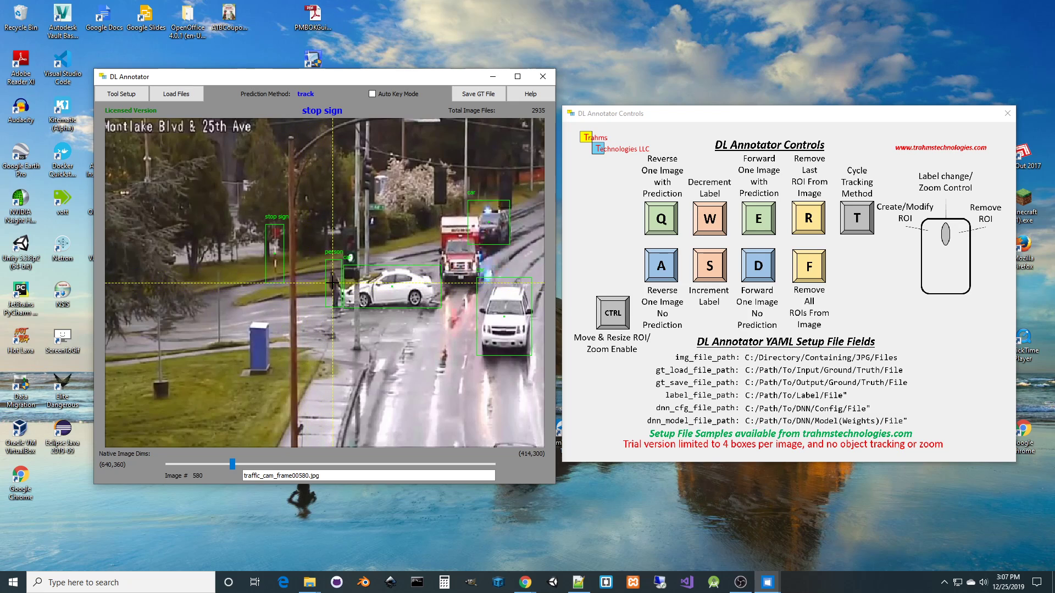
{"action": "left_click_drag", "start_coordinate": [333, 283], "coordinate": [333, 287]}
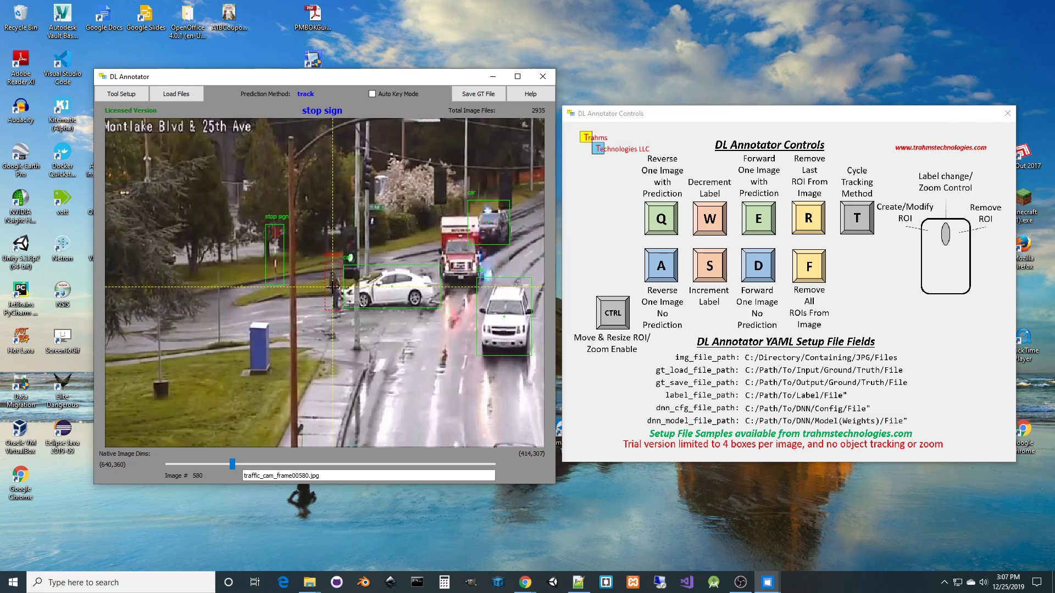
- Advance with track prediction to image 589 and move the distant emergency car and white SUV boxes down onto their vehicles
{"action": "key", "text": "e"}
{"action": "key", "text": "e"}
{"action": "key", "text": "e"}
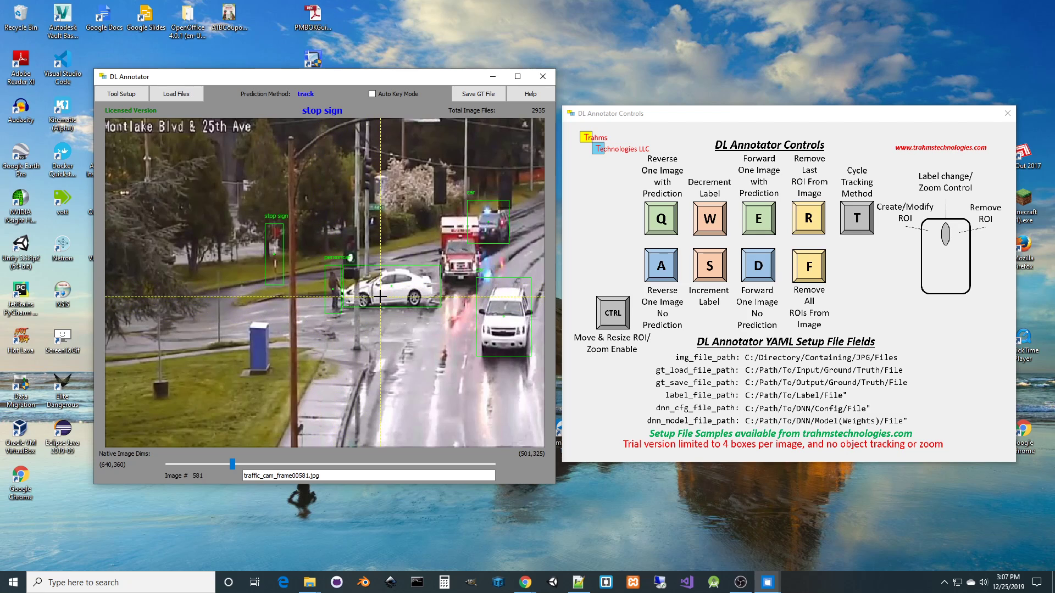
{"action": "key", "text": "e"}
{"action": "key", "text": "e"}
{"action": "key", "text": "e"}
{"action": "key", "text": "e"}
{"action": "key", "text": "e"}
{"action": "key", "text": "e"}
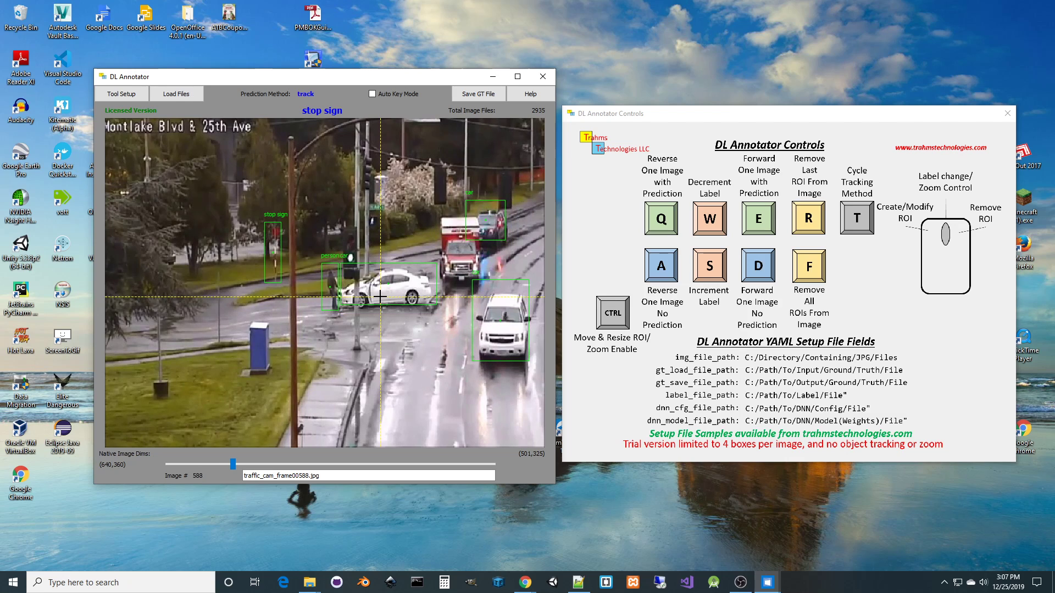
{"action": "left_click_drag", "start_coordinate": [486, 218], "coordinate": [491, 227]}
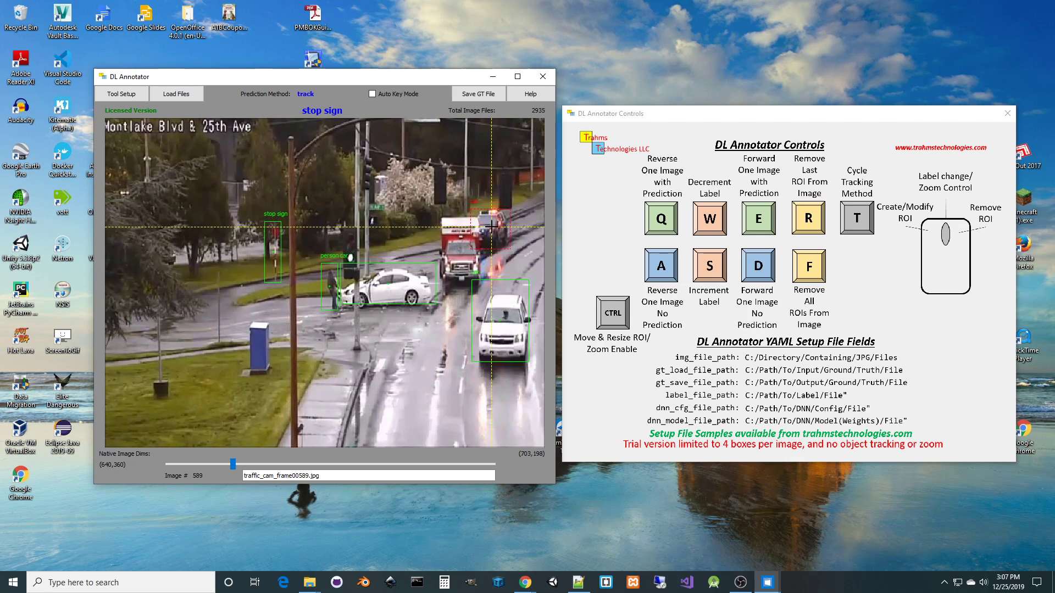
{"action": "left_click_drag", "start_coordinate": [504, 318], "coordinate": [505, 326]}
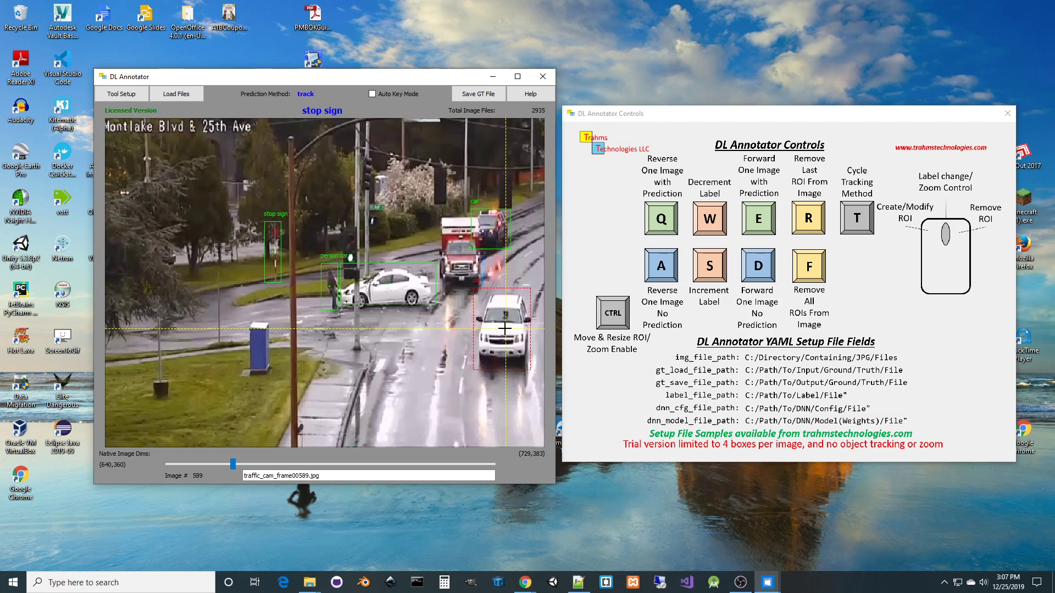
- Advance with track prediction to image 601 and shift the stop sign box sideways to recentre it on the sign
{"action": "key", "text": "e"}
{"action": "key", "text": "e"}
{"action": "key", "text": "e"}
{"action": "key", "text": "e"}
{"action": "key", "text": "e"}
{"action": "key", "text": "e"}
{"action": "key", "text": "e"}
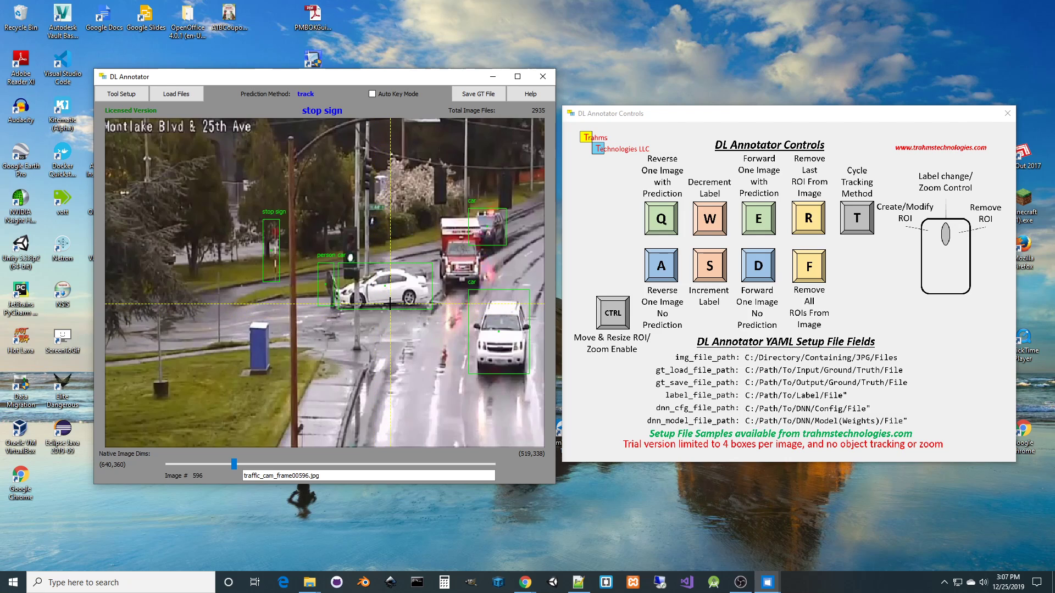
{"action": "key", "text": "e"}
{"action": "key", "text": "e"}
{"action": "key", "text": "e"}
{"action": "key", "text": "e"}
{"action": "key", "text": "e"}
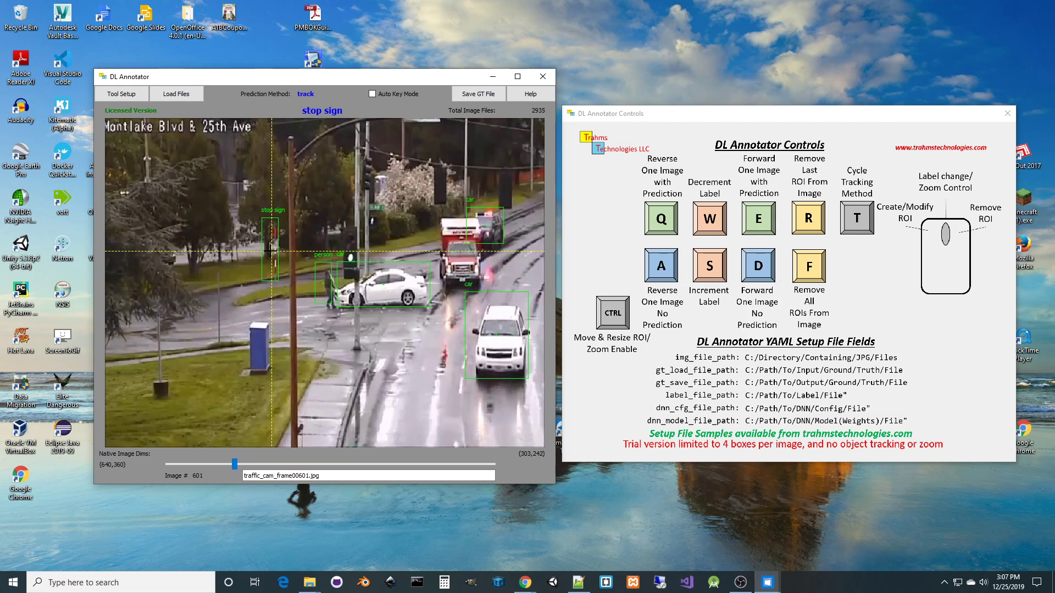
{"action": "left_click", "coordinate": [274, 249]}
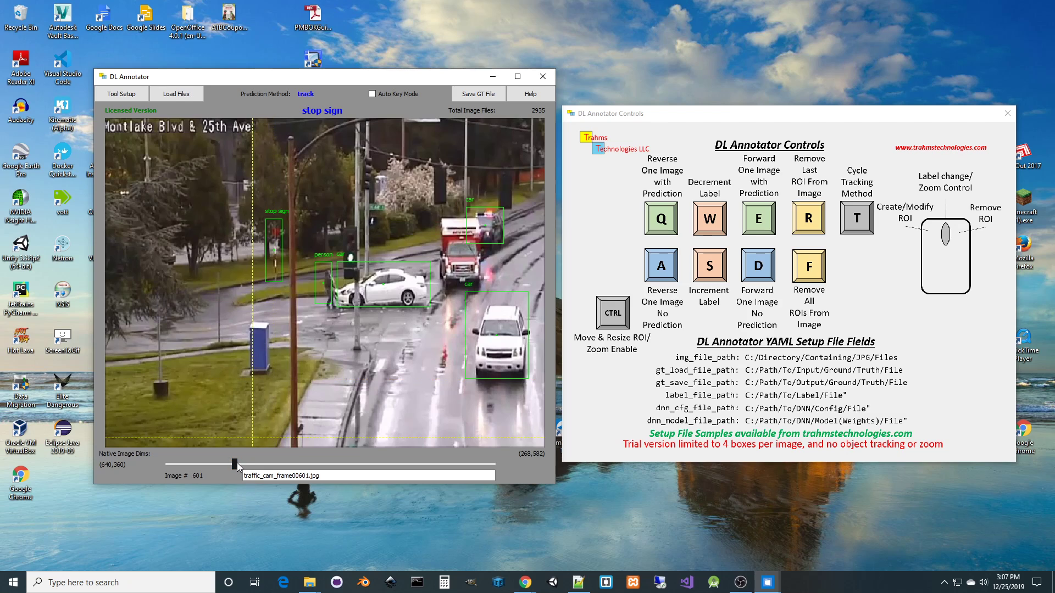
- Step backward and forward without prediction through the images between 601 and 568 to review how the boxes follow their objects
{"action": "left_click_drag", "start_coordinate": [235, 463], "coordinate": [233, 470]}
{"action": "key", "text": "a"}
{"action": "key", "text": "a"}
{"action": "key", "text": "a"}
{"action": "key", "text": "a"}
{"action": "key", "text": "a"}
{"action": "key", "text": "a"}
{"action": "key", "text": "a"}
{"action": "key", "text": "a"}
{"action": "key", "text": "a"}
{"action": "key", "text": "a"}
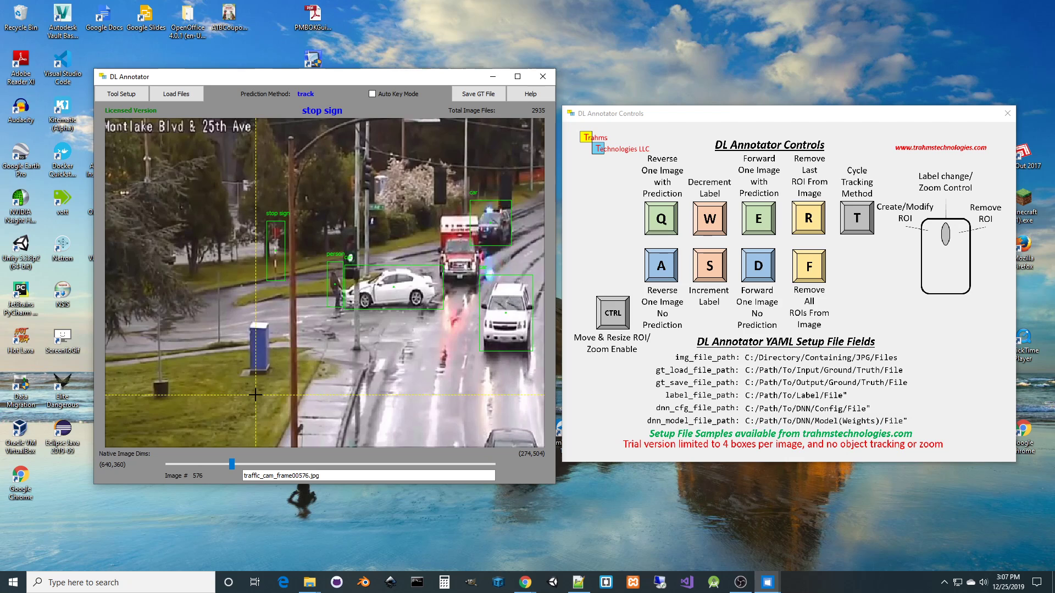
{"action": "key", "text": "d"}
{"action": "key", "text": "d"}
{"action": "key", "text": "d"}
{"action": "key", "text": "d"}
{"action": "key", "text": "d"}
{"action": "key", "text": "d"}
{"action": "key", "text": "d"}
{"action": "key", "text": "d"}
{"action": "key", "text": "d"}
{"action": "key", "text": "d"}
{"action": "key", "text": "d"}
{"action": "key", "text": "d"}
{"action": "key", "text": "d"}
{"action": "key", "text": "d"}
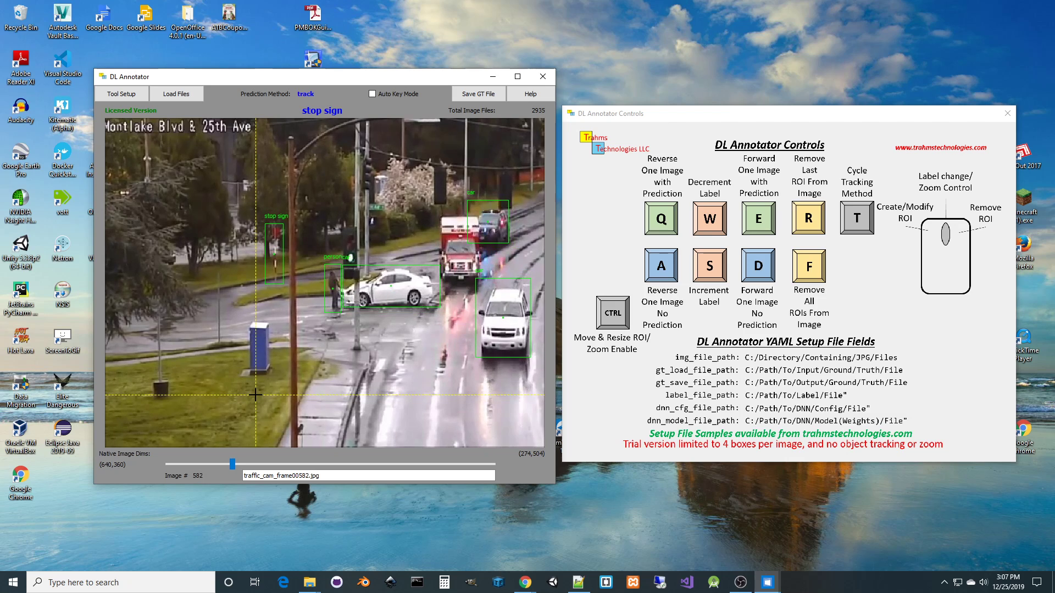
{"action": "key", "text": "a"}
{"action": "key", "text": "a"}
{"action": "key", "text": "a"}
{"action": "key", "text": "a"}
{"action": "key", "text": "a"}
{"action": "key", "text": "a"}
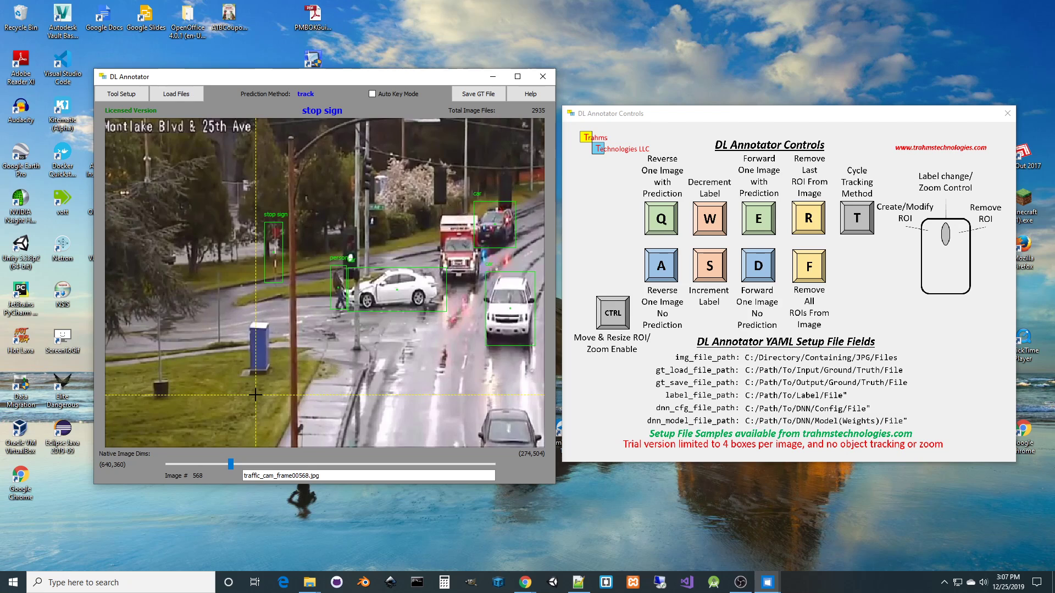
{"action": "key", "text": "a"}
{"action": "key", "text": "a"}
{"action": "key", "text": "a"}
{"action": "key", "text": "a"}
{"action": "key", "text": "a"}
{"action": "key", "text": "a"}
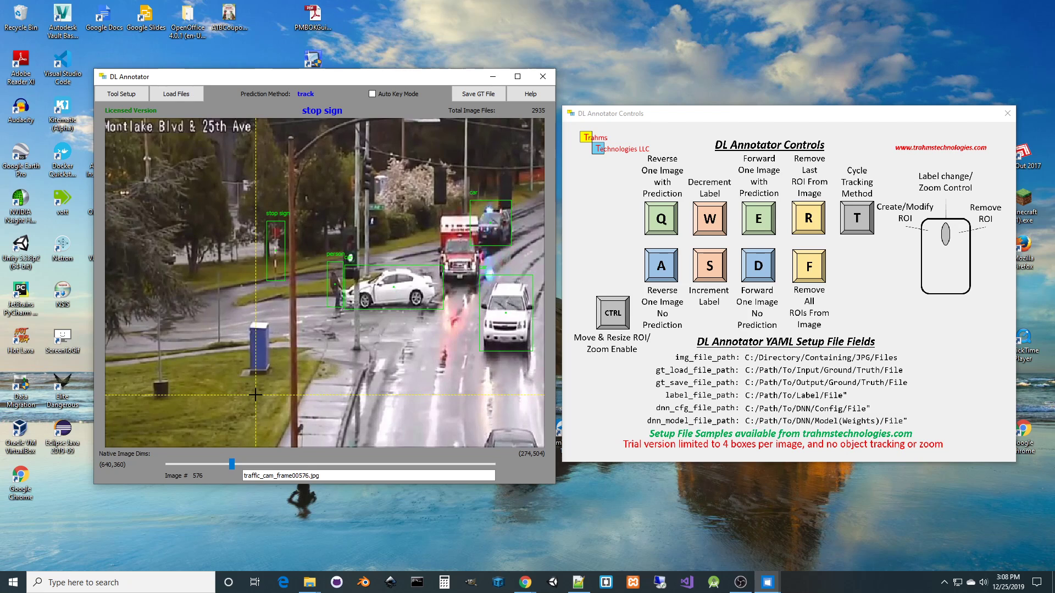
{"action": "key", "text": "d"}
{"action": "key", "text": "d"}
{"action": "key", "text": "d"}
{"action": "key", "text": "d"}
{"action": "key", "text": "d"}
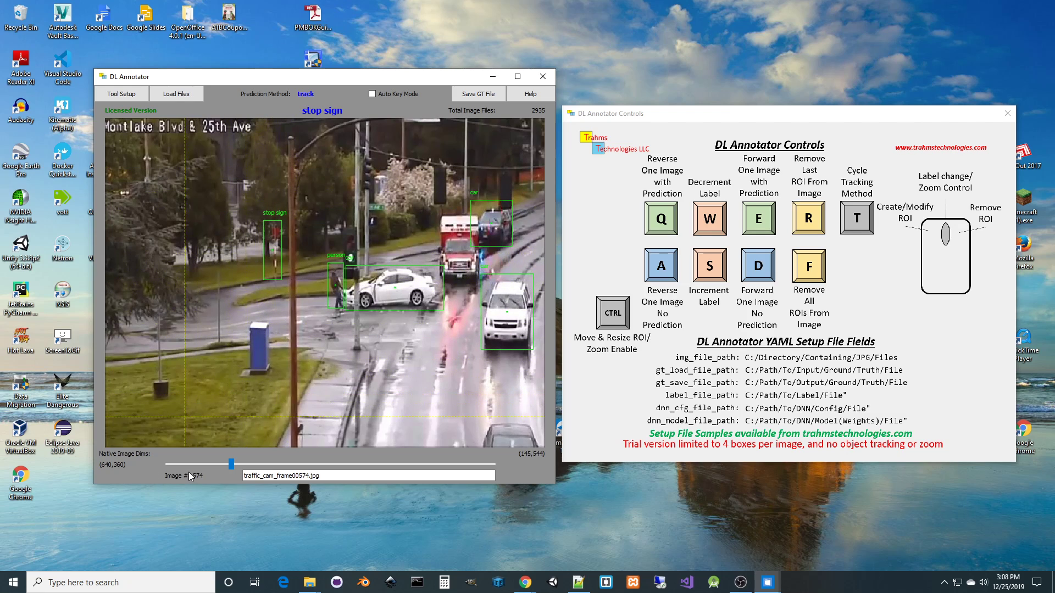
- Jump ahead to image 2188 and remove all existing boxes from it
{"action": "left_click_drag", "start_coordinate": [231, 464], "coordinate": [410, 450]}
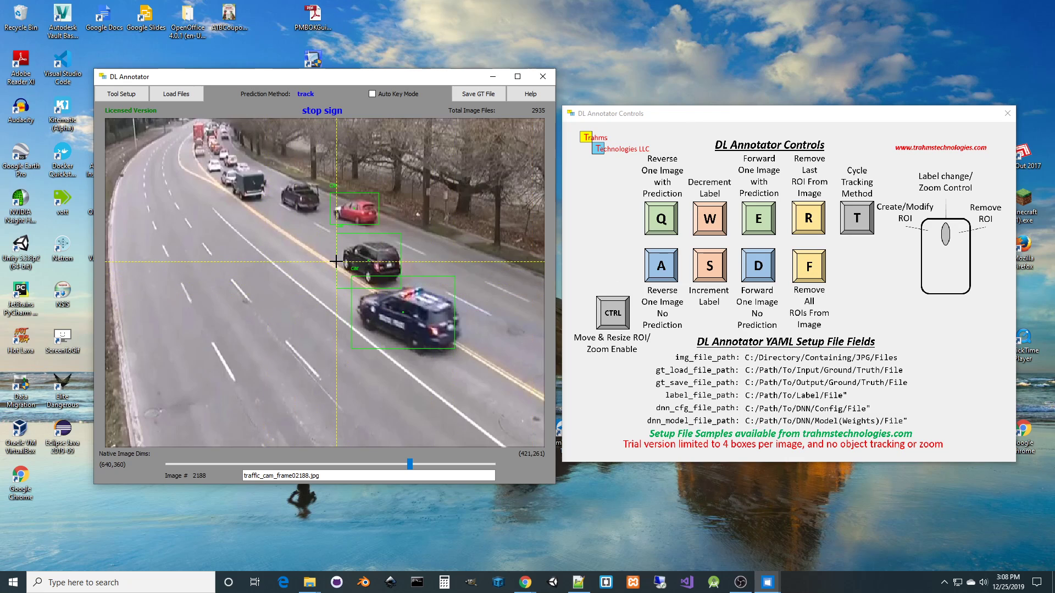
{"action": "key", "text": "f"}
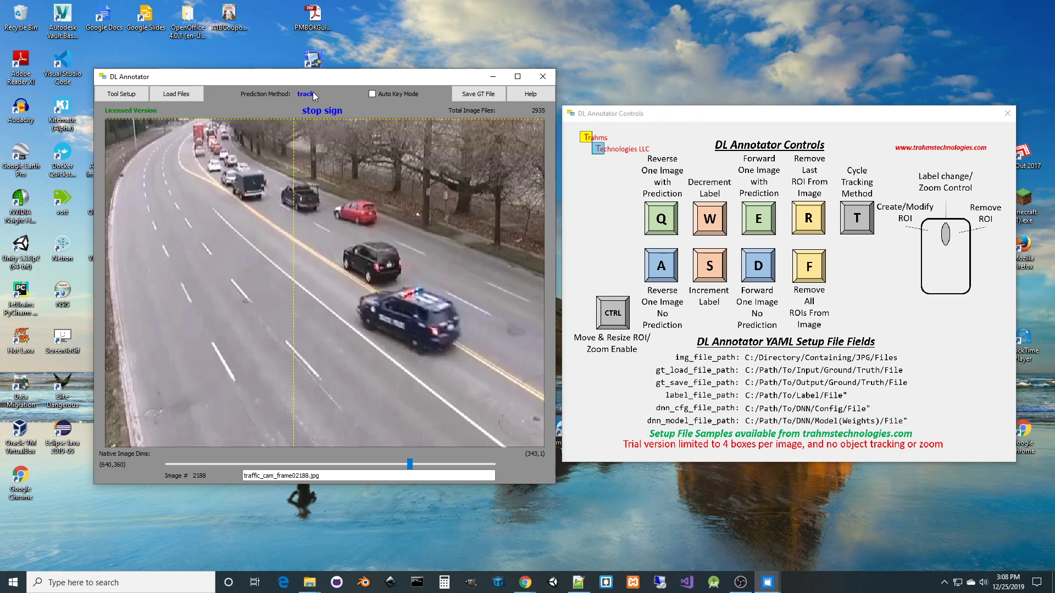
- Draw boxes labelled car around the police SUV, the red car, the dark pickup and the black SUV
{"action": "scroll", "coordinate": [328, 242], "scroll_direction": "up", "scroll_amount": 11}
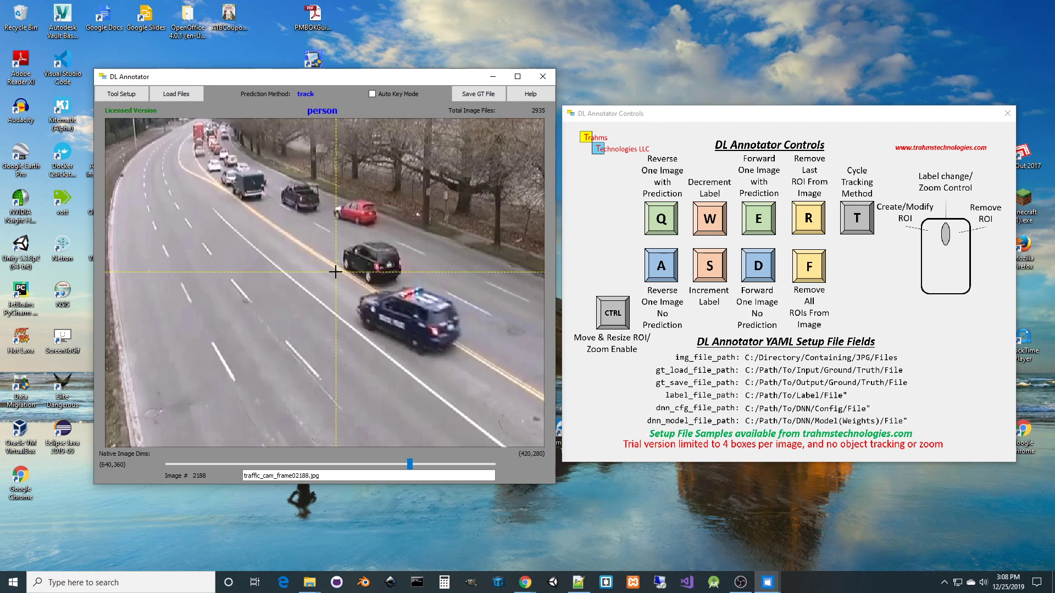
{"action": "scroll", "coordinate": [335, 271], "scroll_direction": "down", "scroll_amount": 1}
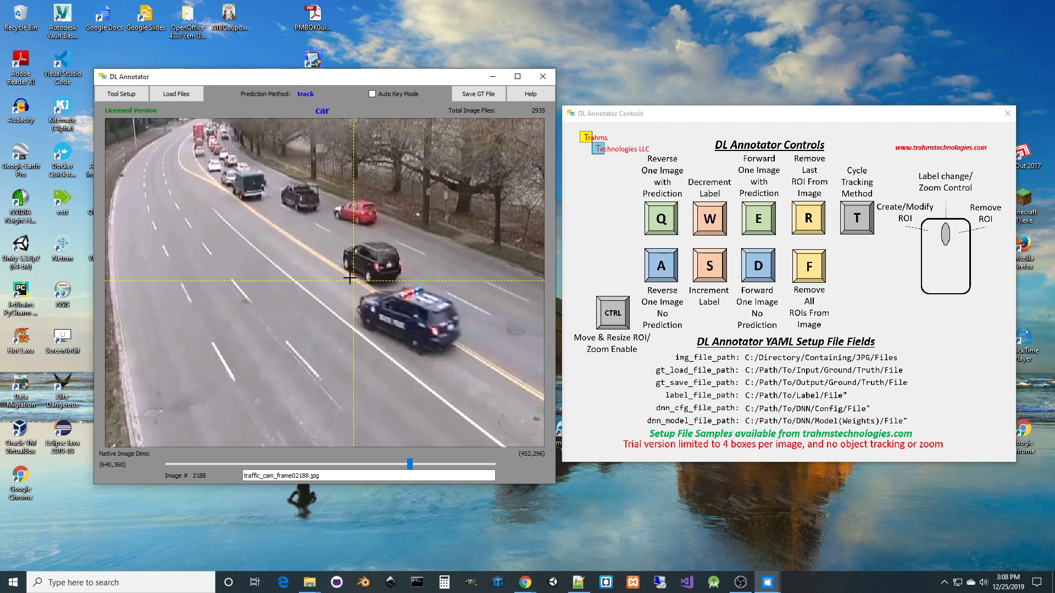
{"action": "left_click_drag", "start_coordinate": [356, 281], "coordinate": [378, 313]}
{"action": "left_click_drag", "start_coordinate": [471, 357], "coordinate": [463, 359]}
{"action": "left_click_drag", "start_coordinate": [329, 196], "coordinate": [377, 227]}
{"action": "left_click_drag", "start_coordinate": [279, 168], "coordinate": [323, 215]}
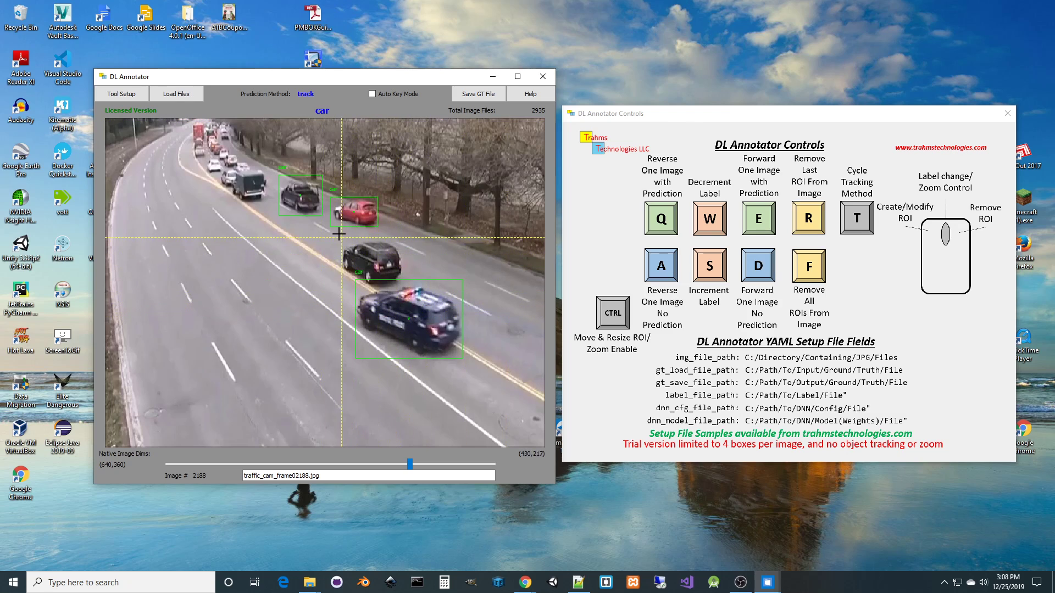
{"action": "left_click_drag", "start_coordinate": [340, 237], "coordinate": [409, 286]}
- Advance with track prediction to image 2206, recentring the dark pickup and police SUV boxes on their vehicles
{"action": "key", "text": "e"}
{"action": "key", "text": "e"}
{"action": "key", "text": "e"}
{"action": "key", "text": "e"}
{"action": "key", "text": "e"}
{"action": "key", "text": "e"}
{"action": "key", "text": "e"}
{"action": "key", "text": "e"}
{"action": "key", "text": "e"}
{"action": "key", "text": "e"}
{"action": "key", "text": "e"}
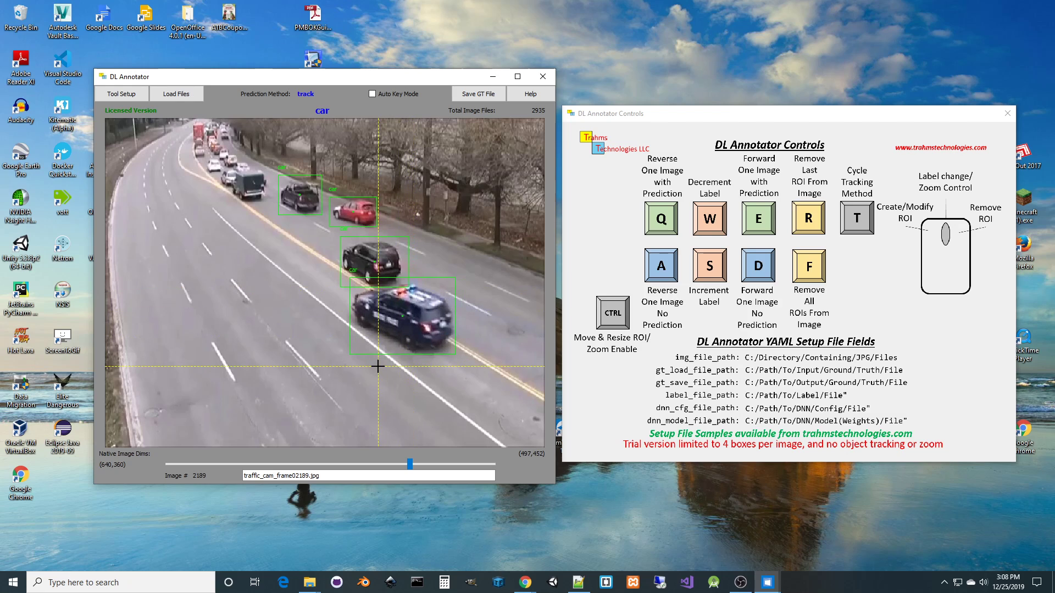
{"action": "key", "text": "e"}
{"action": "key", "text": "e"}
{"action": "key", "text": "e"}
{"action": "key", "text": "e"}
{"action": "key", "text": "e"}
{"action": "key", "text": "e"}
{"action": "key", "text": "e"}
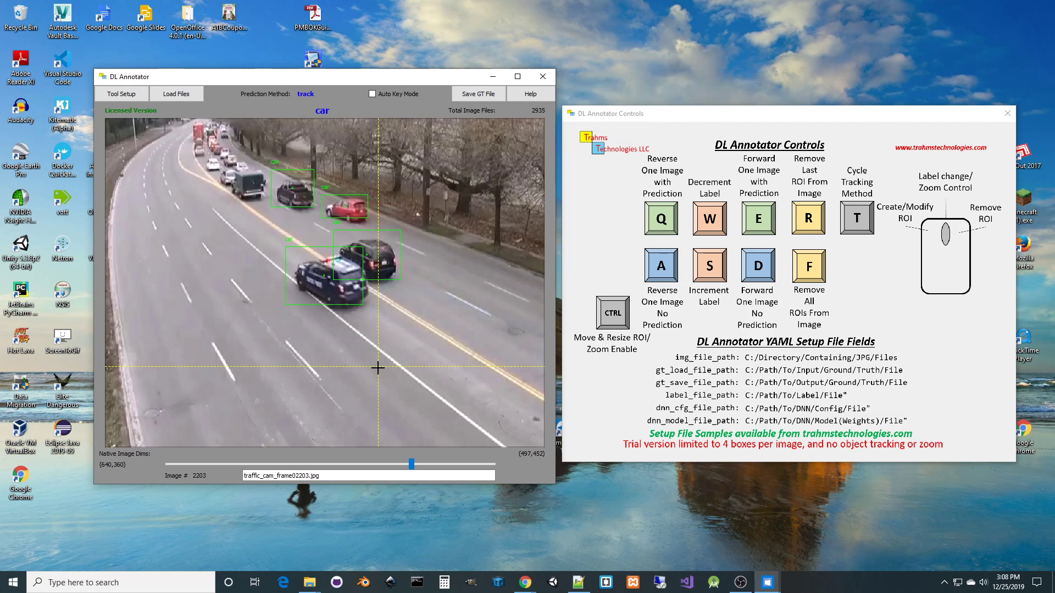
{"action": "left_click_drag", "start_coordinate": [290, 187], "coordinate": [294, 192]}
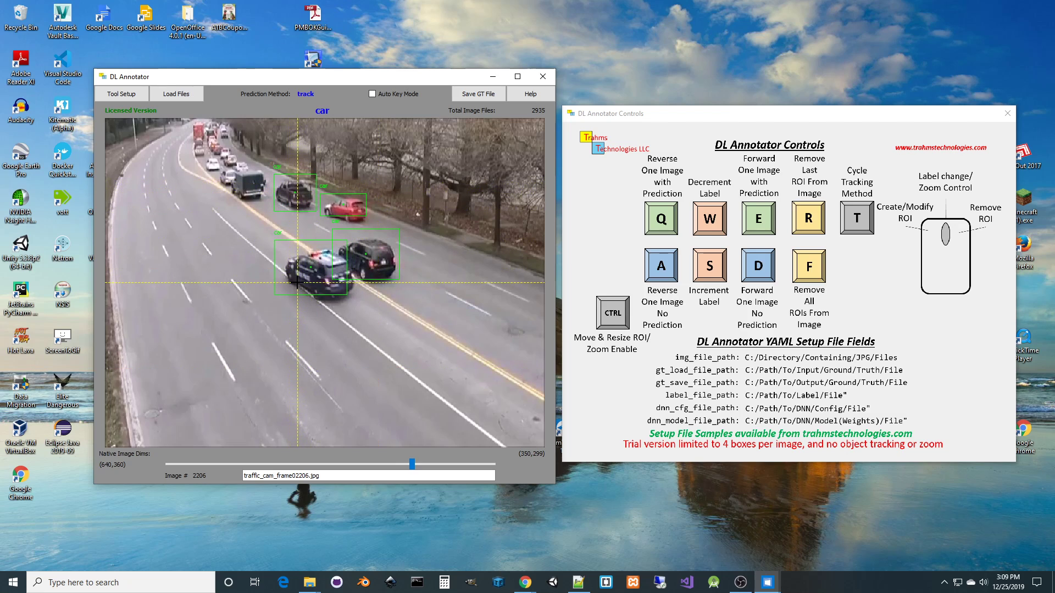
{"action": "left_click_drag", "start_coordinate": [312, 265], "coordinate": [318, 282]}
- Advance with track prediction to image 2219 and shift the police SUV box slightly down onto the vehicle
{"action": "key", "text": "e"}
{"action": "key", "text": "e"}
{"action": "key", "text": "e"}
{"action": "key", "text": "e"}
{"action": "key", "text": "e"}
{"action": "key", "text": "e"}
{"action": "key", "text": "e"}
{"action": "key", "text": "e"}
{"action": "key", "text": "e"}
{"action": "key", "text": "e"}
{"action": "key", "text": "e"}
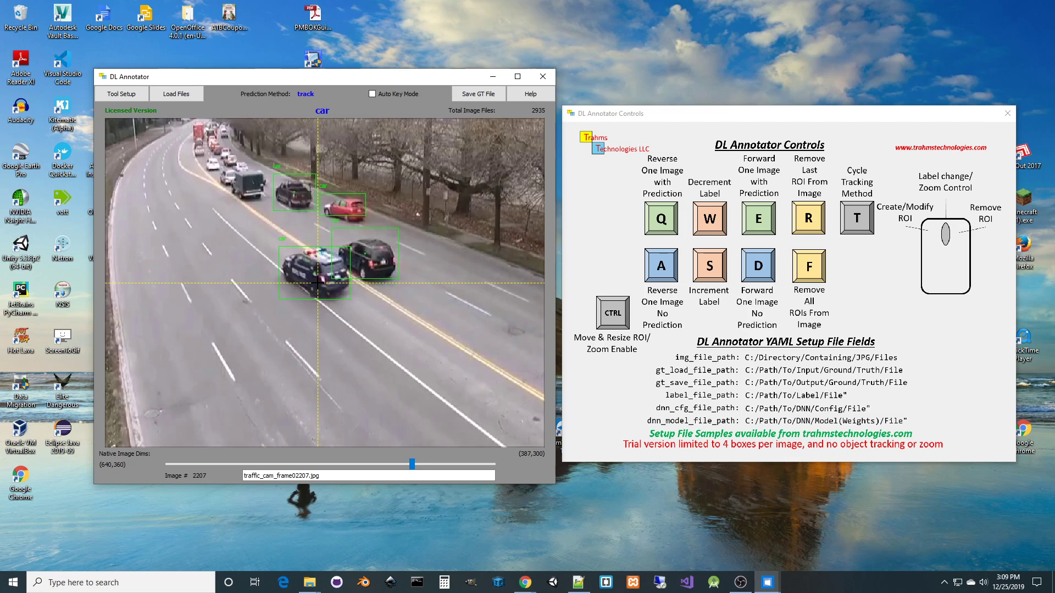
{"action": "key", "text": "e"}
{"action": "key", "text": "e"}
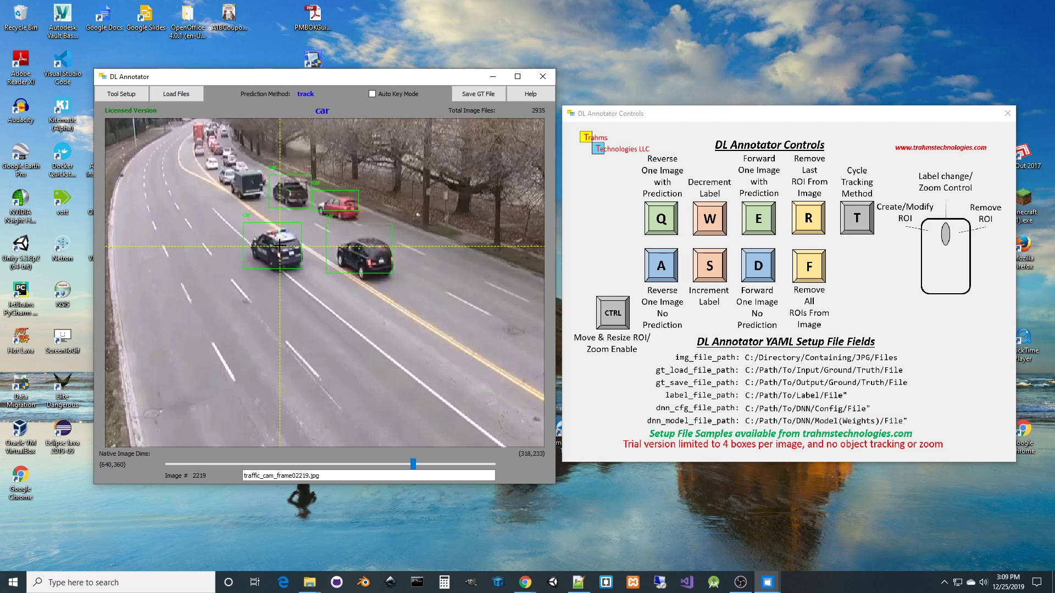
{"action": "left_click_drag", "start_coordinate": [274, 245], "coordinate": [279, 251]}
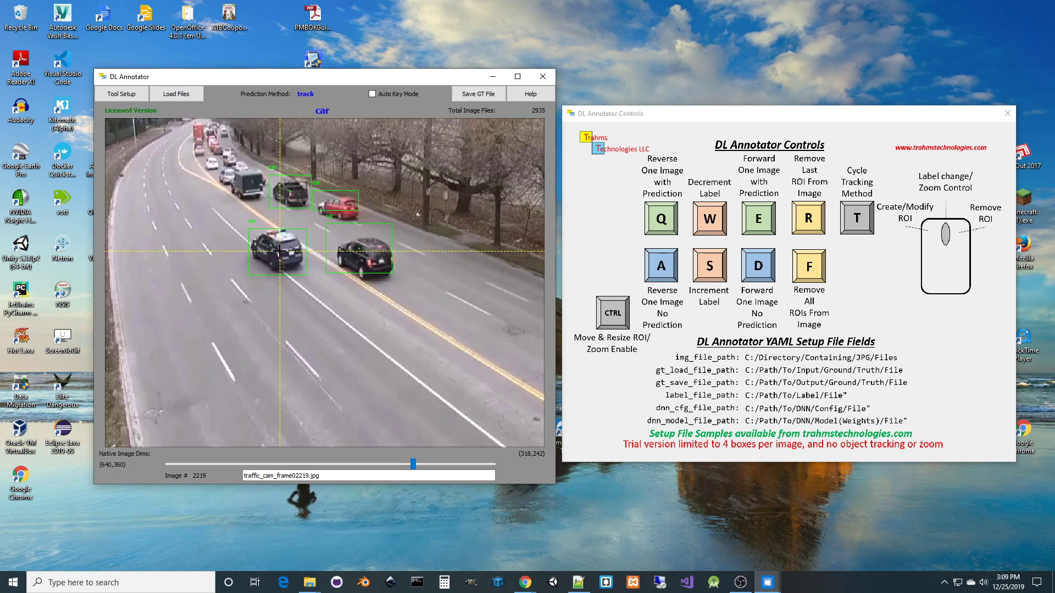
- Advance with track prediction to image 2220 and recentre the red car and black SUV boxes on their vehicles
{"action": "key", "text": "e"}
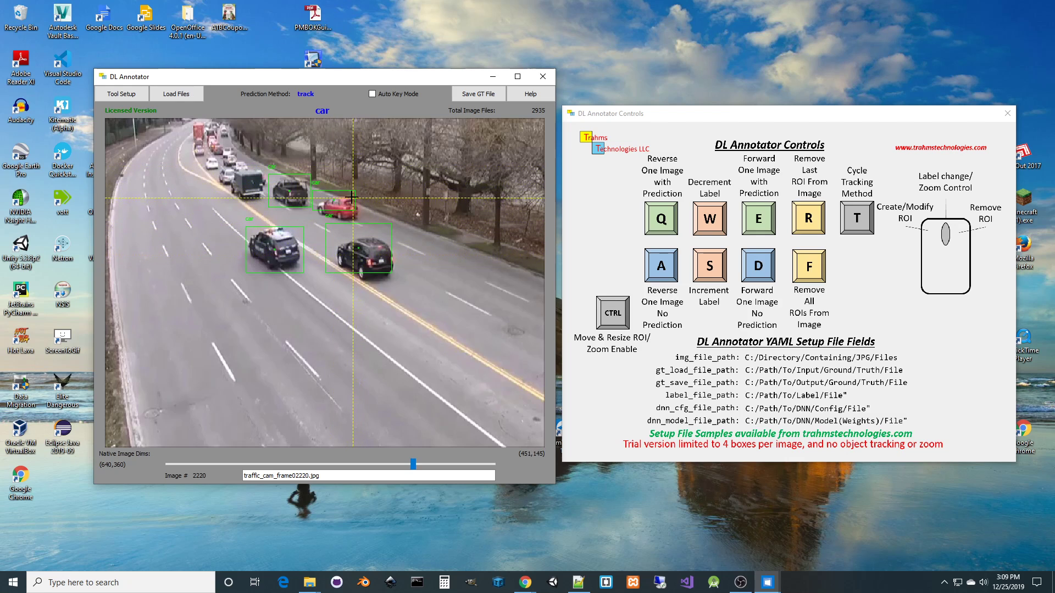
{"action": "mouse_move", "coordinate": [333, 190]}
{"action": "left_mouse_down"}
{"action": "mouse_move", "coordinate": [332, 180]}
{"action": "mouse_move", "coordinate": [339, 209]}
{"action": "left_mouse_up"}
{"action": "left_click_drag", "start_coordinate": [360, 248], "coordinate": [366, 257]}
- Advance with track prediction to image 2241 and shift the dark pickup's box slightly down onto the vehicle
{"action": "key", "text": "e"}
{"action": "key", "text": "e"}
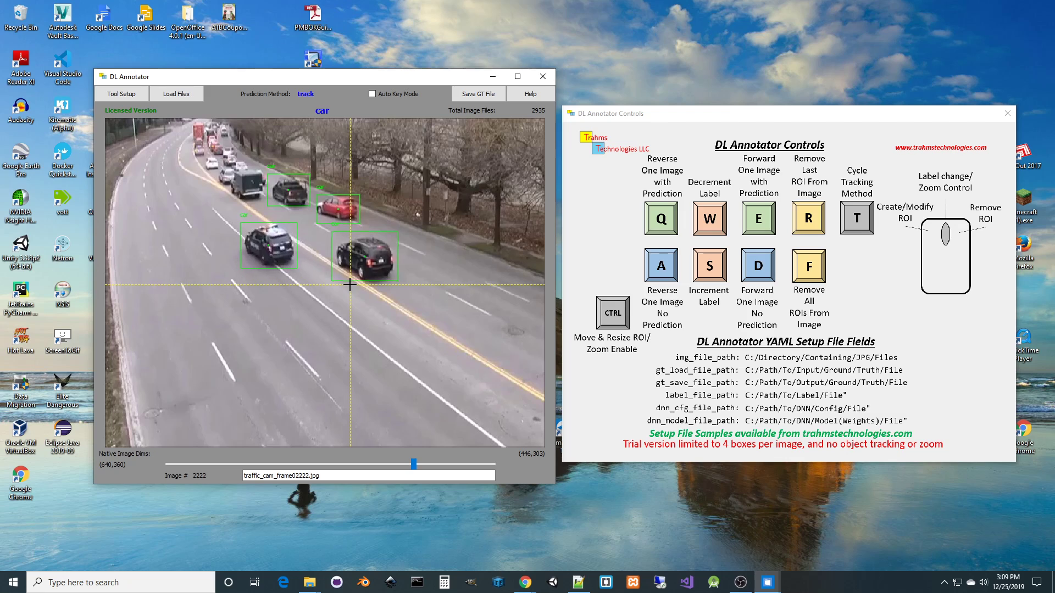
{"action": "key", "text": "e"}
{"action": "key", "text": "e"}
{"action": "key", "text": "e"}
{"action": "key", "text": "e"}
{"action": "key", "text": "e"}
{"action": "key", "text": "e"}
{"action": "key", "text": "e"}
{"action": "key", "text": "e"}
{"action": "key", "text": "e"}
{"action": "key", "text": "e"}
{"action": "key", "text": "e"}
{"action": "key", "text": "e"}
{"action": "key", "text": "e"}
{"action": "key", "text": "e"}
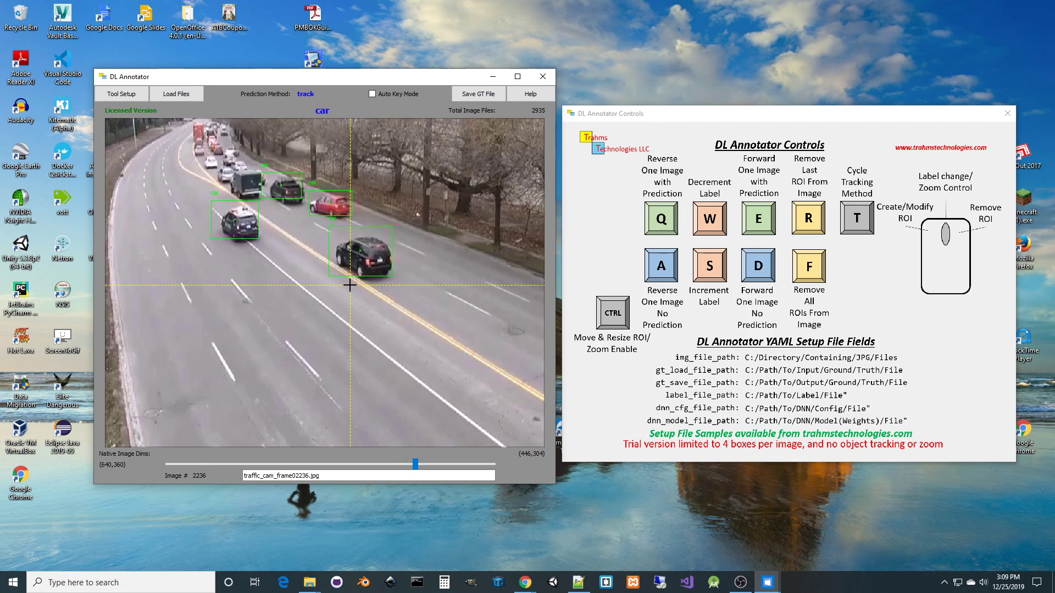
{"action": "key", "text": "e"}
{"action": "key", "text": "e"}
{"action": "key", "text": "e"}
{"action": "key", "text": "e"}
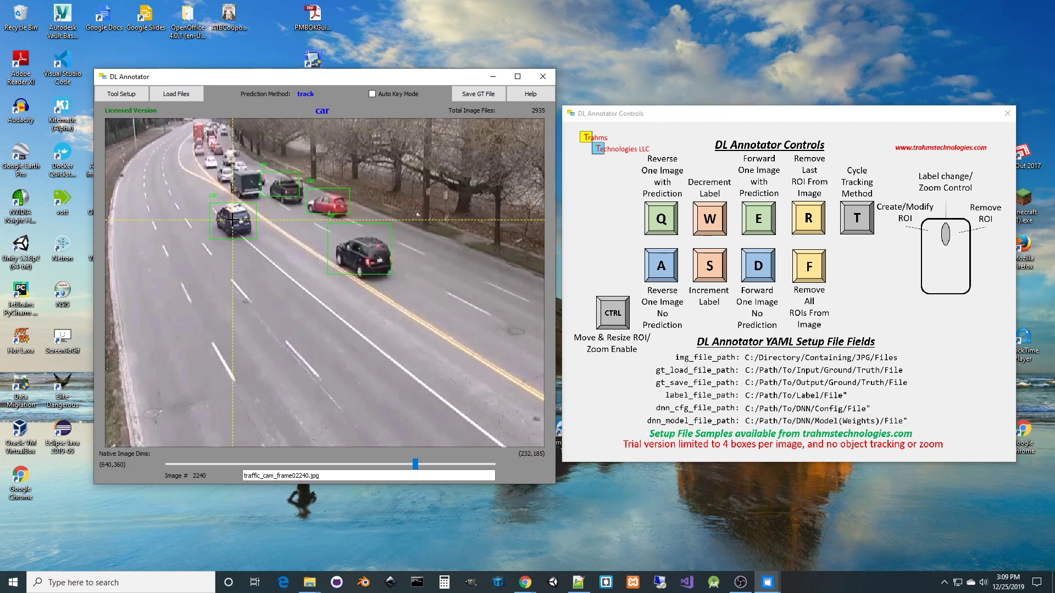
{"action": "key", "text": "e"}
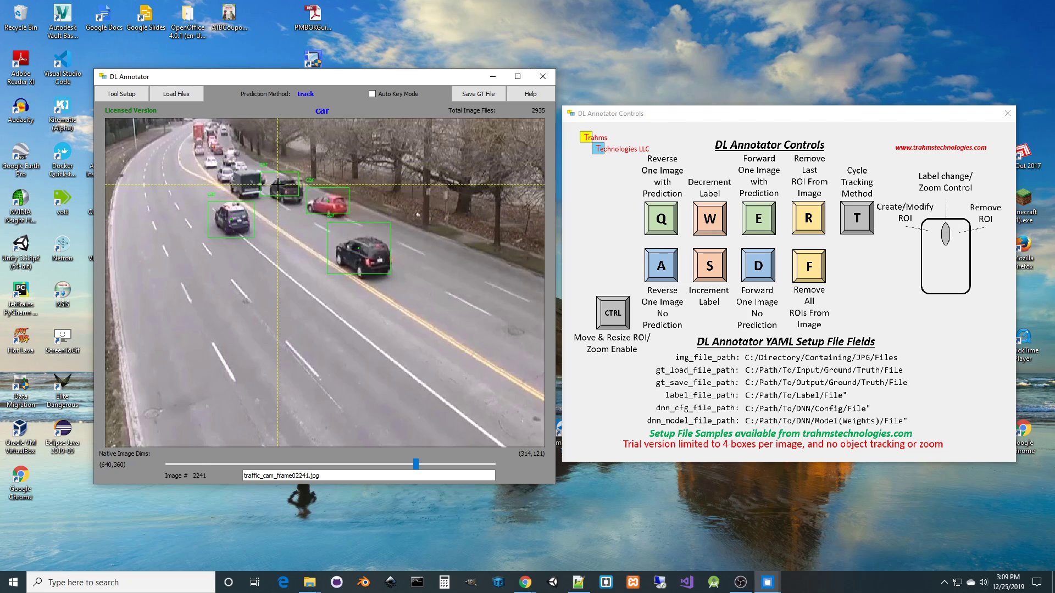
{"action": "left_click_drag", "start_coordinate": [278, 185], "coordinate": [282, 191]}
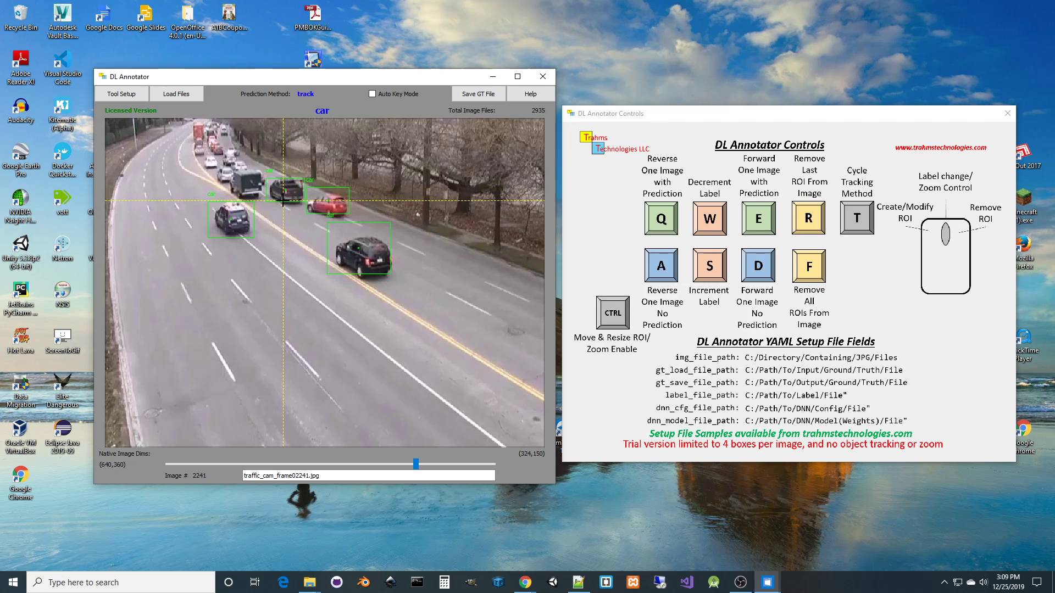
- Advance with track prediction to image 2247, carrying the four car boxes along
{"action": "key", "text": "e"}
{"action": "key", "text": "e"}
{"action": "key", "text": "e"}
{"action": "key", "text": "e"}
{"action": "key", "text": "e"}
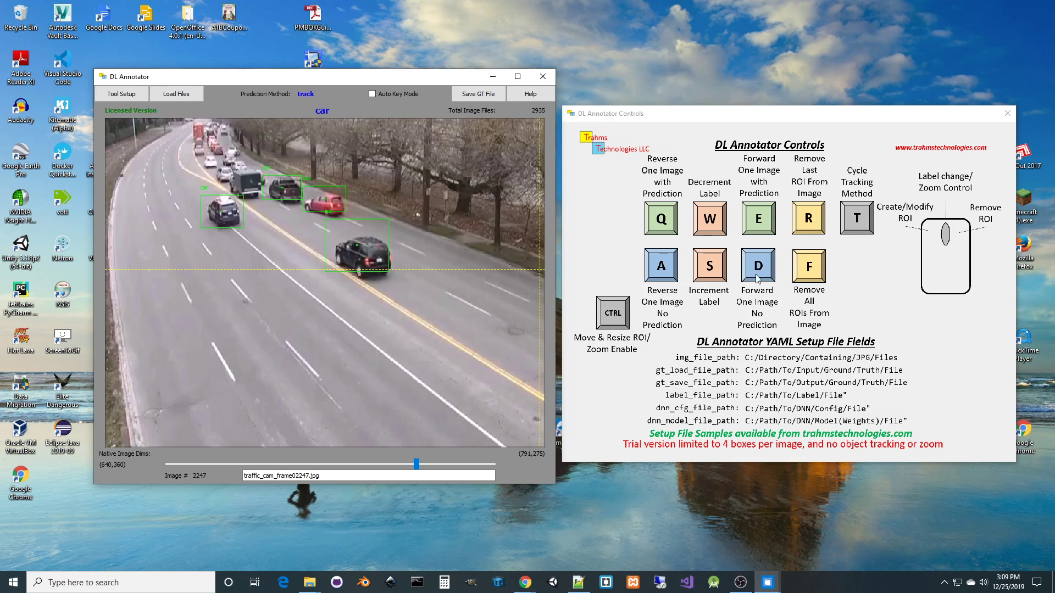
- Step back through the labelled images with track prediction to about image 2191, reviewing the four car boxes
{"action": "key", "text": "q"}
{"action": "key", "text": "q"}
{"action": "key", "text": "q"}
{"action": "key", "text": "q"}
{"action": "key", "text": "q"}
{"action": "key", "text": "q"}
{"action": "key", "text": "q"}
{"action": "key", "text": "q"}
{"action": "key", "text": "q"}
{"action": "key", "text": "q"}
{"action": "key", "text": "q"}
{"action": "key", "text": "q"}
{"action": "key", "text": "q"}
{"action": "key", "text": "q"}
{"action": "key", "text": "q"}
{"action": "key", "text": "q"}
{"action": "key", "text": "q"}
{"action": "key", "text": "q"}
{"action": "key", "text": "q"}
{"action": "key", "text": "q"}
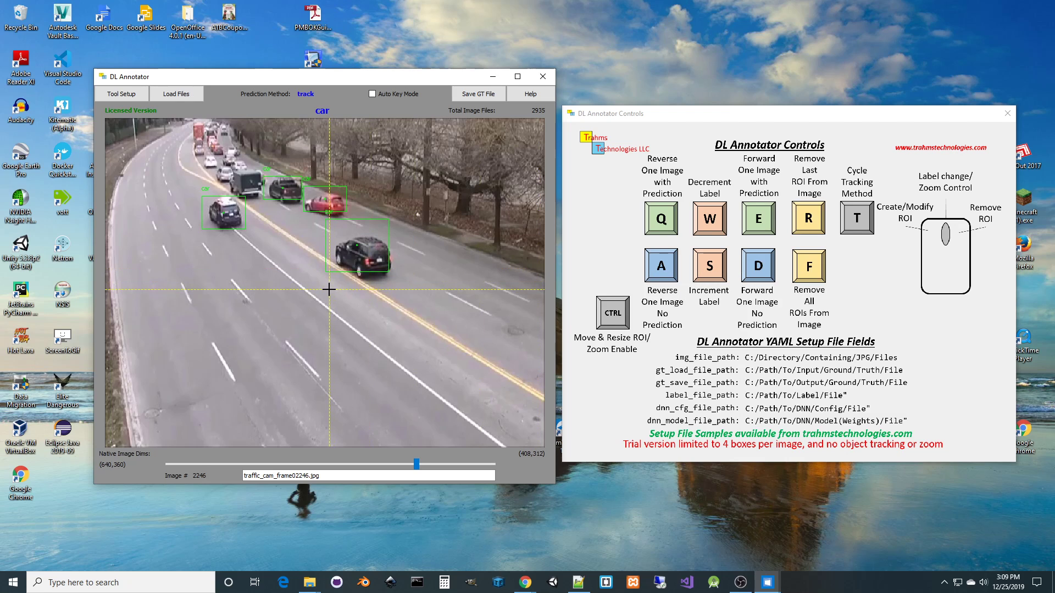
{"action": "key", "text": "q"}
{"action": "key", "text": "q"}
{"action": "key", "text": "q"}
{"action": "key", "text": "q"}
{"action": "key", "text": "q"}
{"action": "key", "text": "q"}
{"action": "key", "text": "q"}
{"action": "key", "text": "q"}
{"action": "key", "text": "q"}
{"action": "key", "text": "q"}
{"action": "key", "text": "q"}
{"action": "key", "text": "q"}
{"action": "key", "text": "q"}
{"action": "key", "text": "q"}
{"action": "key", "text": "q"}
{"action": "key", "text": "q"}
{"action": "key", "text": "q"}
{"action": "key", "text": "q"}
{"action": "key", "text": "q"}
{"action": "key", "text": "q"}
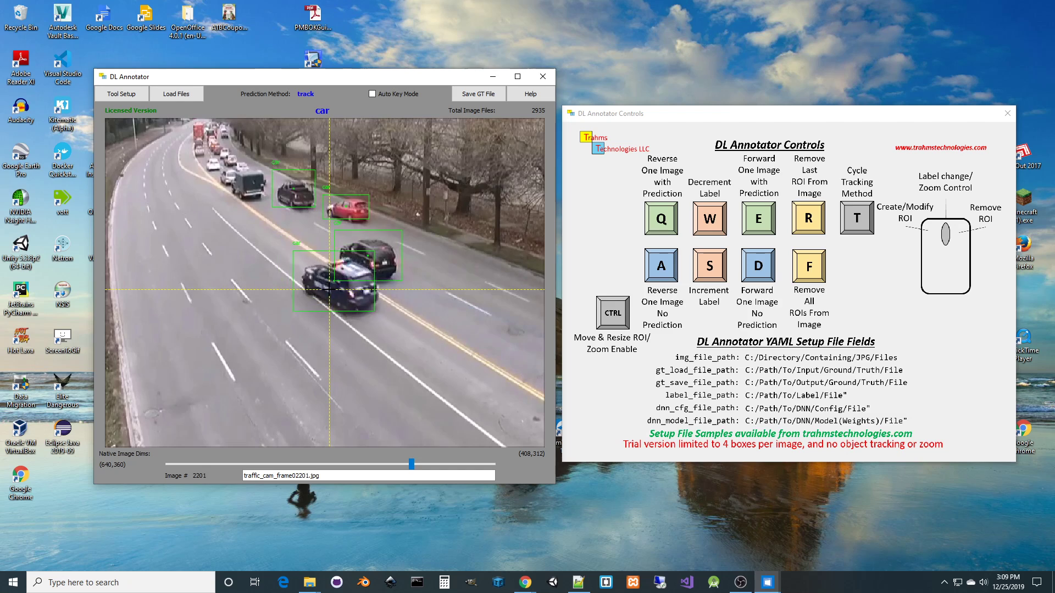
- Step forward with track prediction to image 2233, checking that the boxes follow the police SUV and the other three vehicles
{"action": "key", "text": "e"}
{"action": "key", "text": "e"}
{"action": "key", "text": "e"}
{"action": "key", "text": "e"}
{"action": "key", "text": "e"}
{"action": "key", "text": "e"}
{"action": "key", "text": "e"}
{"action": "key", "text": "e"}
{"action": "key", "text": "e"}
{"action": "key", "text": "e"}
{"action": "key", "text": "e"}
{"action": "key", "text": "e"}
{"action": "key", "text": "e"}
{"action": "key", "text": "e"}
{"action": "key", "text": "e"}
{"action": "key", "text": "e"}
{"action": "key", "text": "e"}
{"action": "key", "text": "e"}
{"action": "key", "text": "e"}
{"action": "key", "text": "e"}
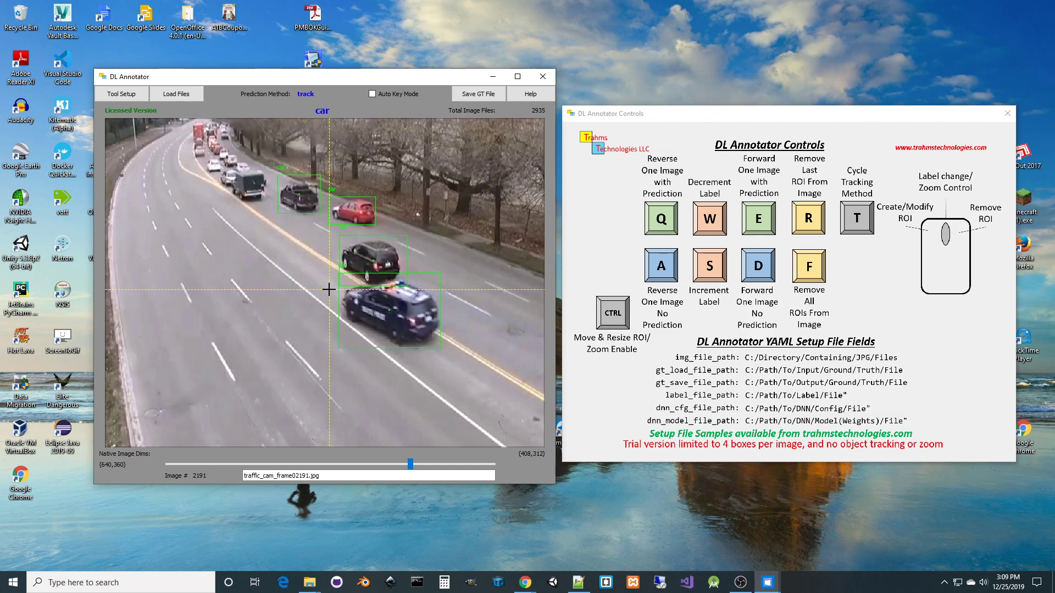
{"action": "key", "text": "e"}
{"action": "key", "text": "e"}
{"action": "key", "text": "e"}
{"action": "key", "text": "e"}
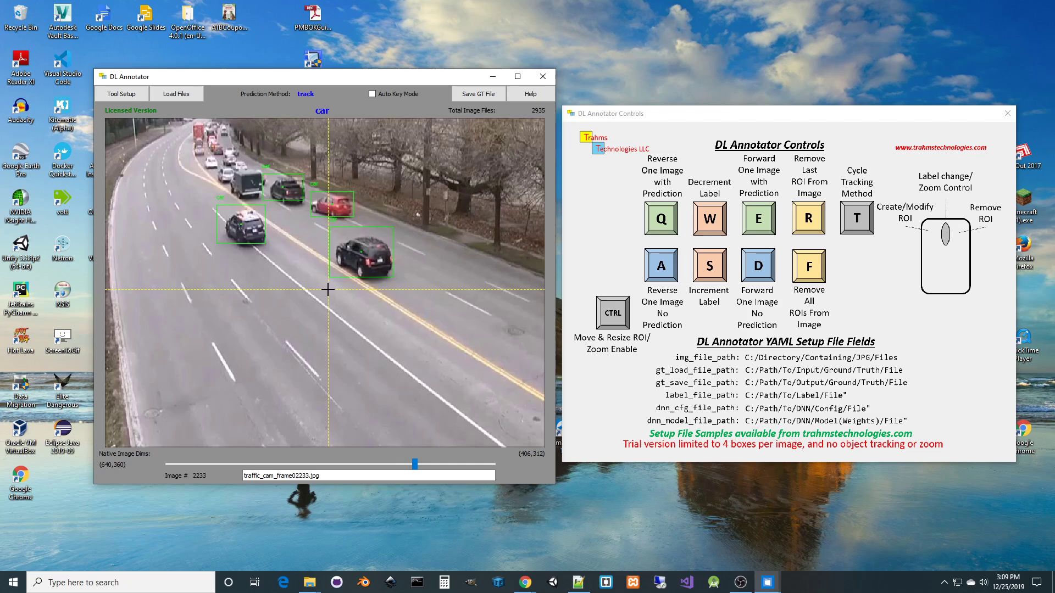
- Step back with track prediction to about image 2212, checking the box positions on the four vehicles
{"action": "key", "text": "q"}
{"action": "key", "text": "q"}
{"action": "key", "text": "q"}
{"action": "key", "text": "q"}
{"action": "key", "text": "q"}
{"action": "key", "text": "q"}
{"action": "key", "text": "q"}
{"action": "key", "text": "q"}
{"action": "key", "text": "q"}
{"action": "key", "text": "q"}
{"action": "key", "text": "q"}
{"action": "key", "text": "q"}
{"action": "key", "text": "q"}
{"action": "key", "text": "q"}
{"action": "key", "text": "q"}
{"action": "key", "text": "q"}
{"action": "key", "text": "q"}
{"action": "key", "text": "q"}
{"action": "key", "text": "q"}
{"action": "key", "text": "q"}
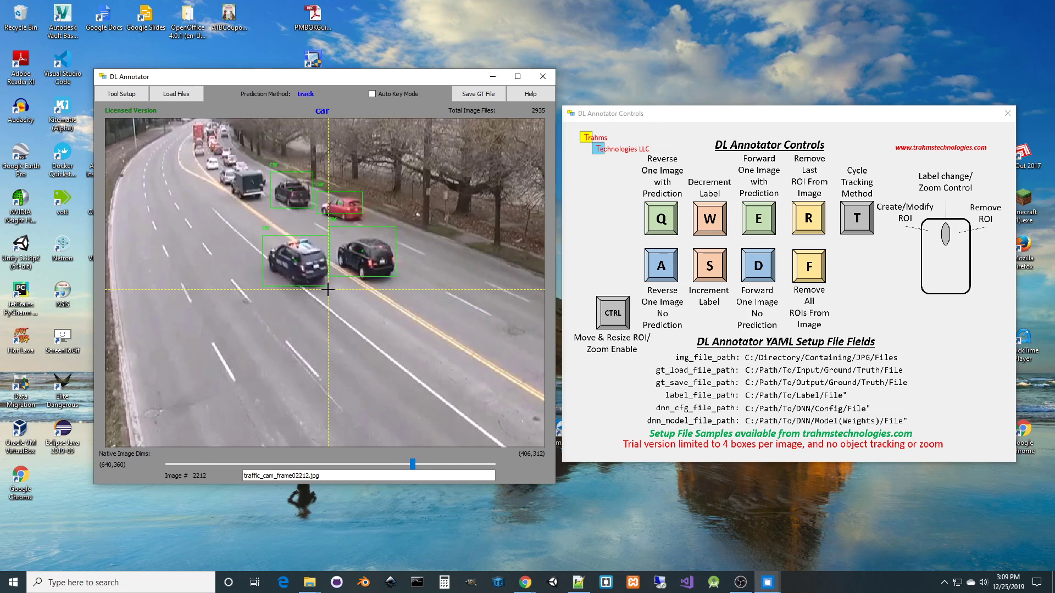
- Step forward again with track prediction to image 2231, examining how the four car boxes track
{"action": "key", "text": "e"}
{"action": "key", "text": "e"}
{"action": "key", "text": "e"}
{"action": "key", "text": "e"}
{"action": "key", "text": "e"}
{"action": "key", "text": "e"}
{"action": "key", "text": "e"}
{"action": "key", "text": "e"}
{"action": "key", "text": "e"}
{"action": "key", "text": "e"}
{"action": "key", "text": "e"}
{"action": "key", "text": "e"}
{"action": "key", "text": "e"}
{"action": "key", "text": "e"}
{"action": "key", "text": "e"}
{"action": "key", "text": "e"}
{"action": "key", "text": "e"}
{"action": "key", "text": "e"}
{"action": "key", "text": "e"}
{"action": "key", "text": "e"}
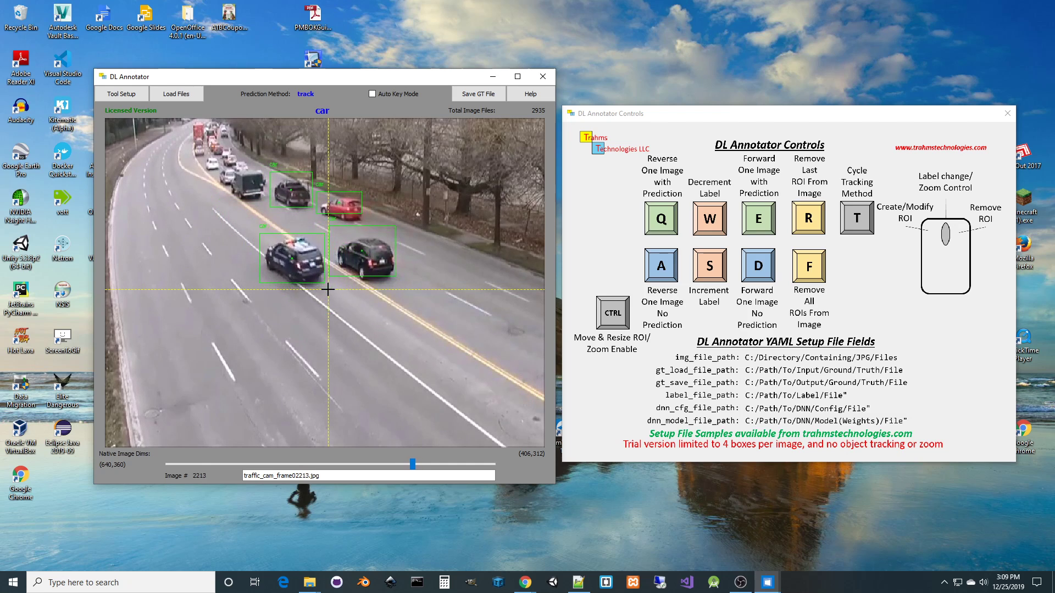
{"action": "key", "text": "e"}
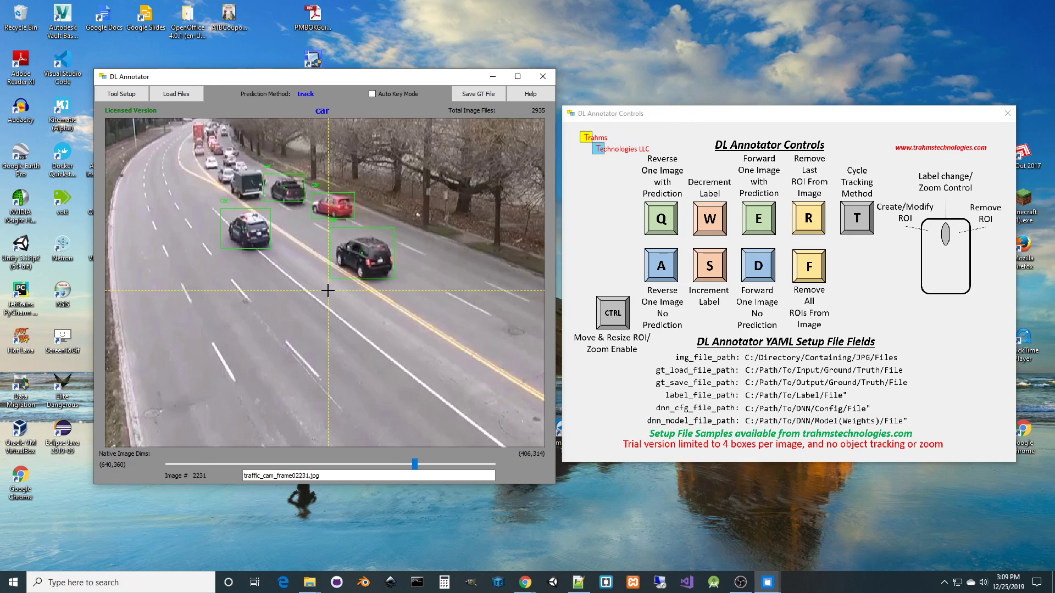
- Go back with track prediction to image 2188 and remove all boxes from that image
{"action": "key", "text": "q"}
{"action": "key", "text": "q"}
{"action": "key", "text": "q"}
{"action": "key", "text": "q"}
{"action": "key", "text": "q"}
{"action": "key", "text": "q"}
{"action": "key", "text": "q"}
{"action": "key", "text": "q"}
{"action": "key", "text": "q"}
{"action": "key", "text": "q"}
{"action": "key", "text": "q"}
{"action": "key", "text": "q"}
{"action": "key", "text": "q"}
{"action": "key", "text": "q"}
{"action": "key", "text": "q"}
{"action": "key", "text": "q"}
{"action": "key", "text": "q"}
{"action": "key", "text": "q"}
{"action": "key", "text": "q"}
{"action": "key", "text": "q"}
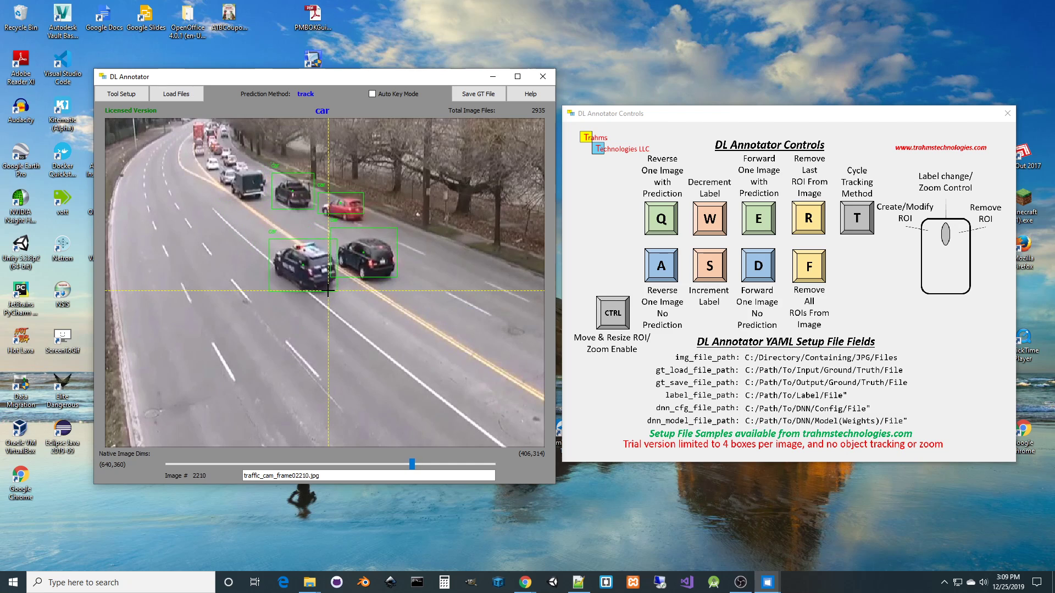
{"action": "key", "text": "q"}
{"action": "key", "text": "q"}
{"action": "key", "text": "q"}
{"action": "key", "text": "q"}
{"action": "key", "text": "q"}
{"action": "key", "text": "q"}
{"action": "key", "text": "q"}
{"action": "key", "text": "q"}
{"action": "key", "text": "q"}
{"action": "key", "text": "q"}
{"action": "key", "text": "q"}
{"action": "key", "text": "q"}
{"action": "key", "text": "q"}
{"action": "key", "text": "q"}
{"action": "key", "text": "q"}
{"action": "key", "text": "q"}
{"action": "key", "text": "q"}
{"action": "key", "text": "q"}
{"action": "key", "text": "q"}
{"action": "key", "text": "q"}
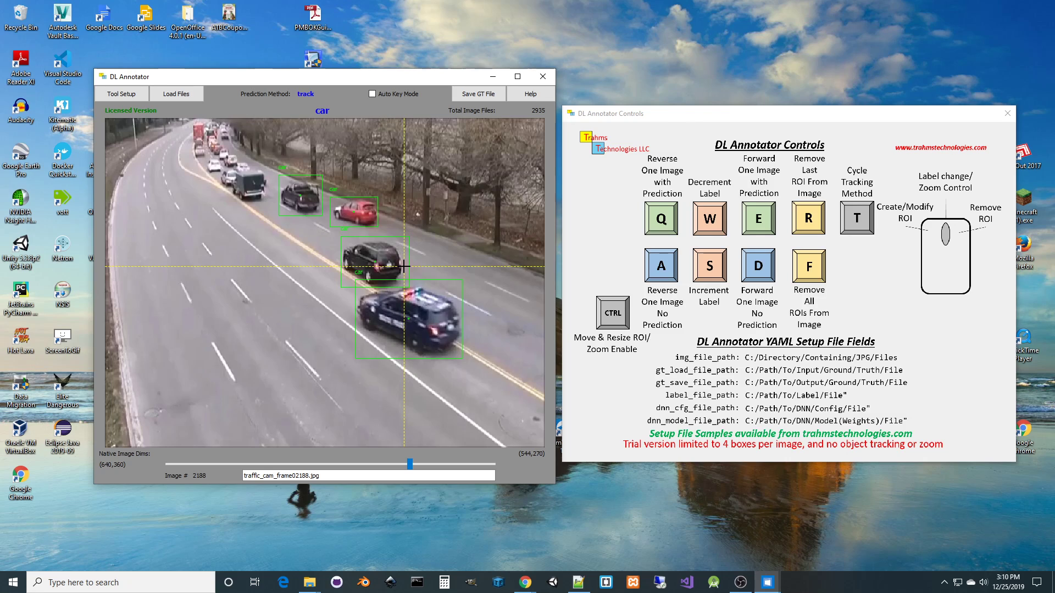
{"action": "key", "text": "f"}
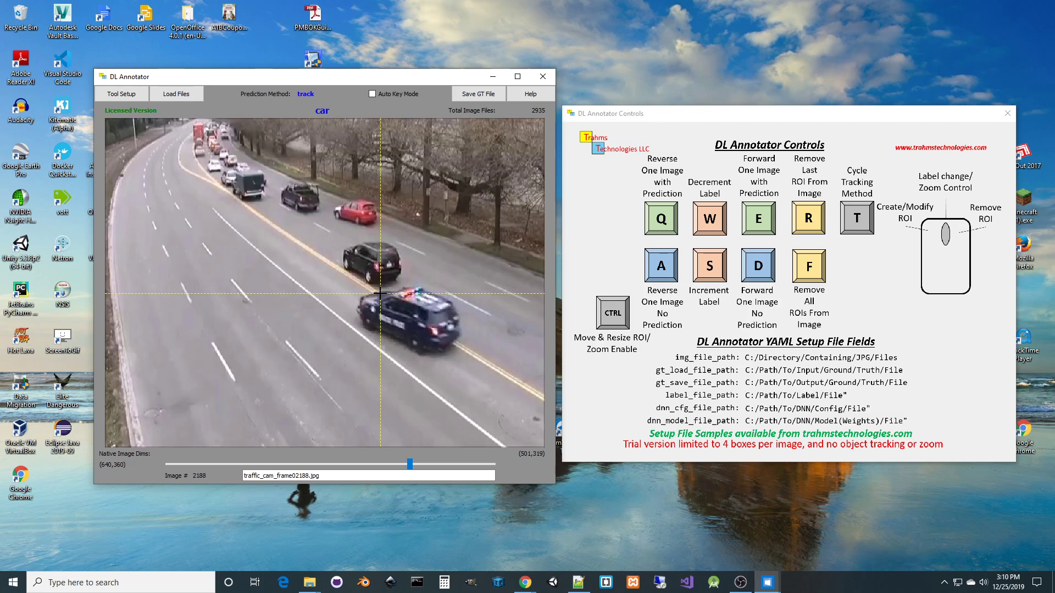
- Step forward without prediction from image 2188 to about image 2247, checking the images for leftover boxes
{"action": "key", "text": "d"}
{"action": "key", "text": "d"}
{"action": "key", "text": "d"}
{"action": "key", "text": "d"}
{"action": "key", "text": "d"}
{"action": "key", "text": "d"}
{"action": "key", "text": "d"}
{"action": "key", "text": "d"}
{"action": "key", "text": "d"}
{"action": "key", "text": "d"}
{"action": "key", "text": "d"}
{"action": "key", "text": "d"}
{"action": "key", "text": "d"}
{"action": "key", "text": "d"}
{"action": "key", "text": "d"}
{"action": "key", "text": "d"}
{"action": "key", "text": "d"}
{"action": "key", "text": "d"}
{"action": "key", "text": "d"}
{"action": "key", "text": "d"}
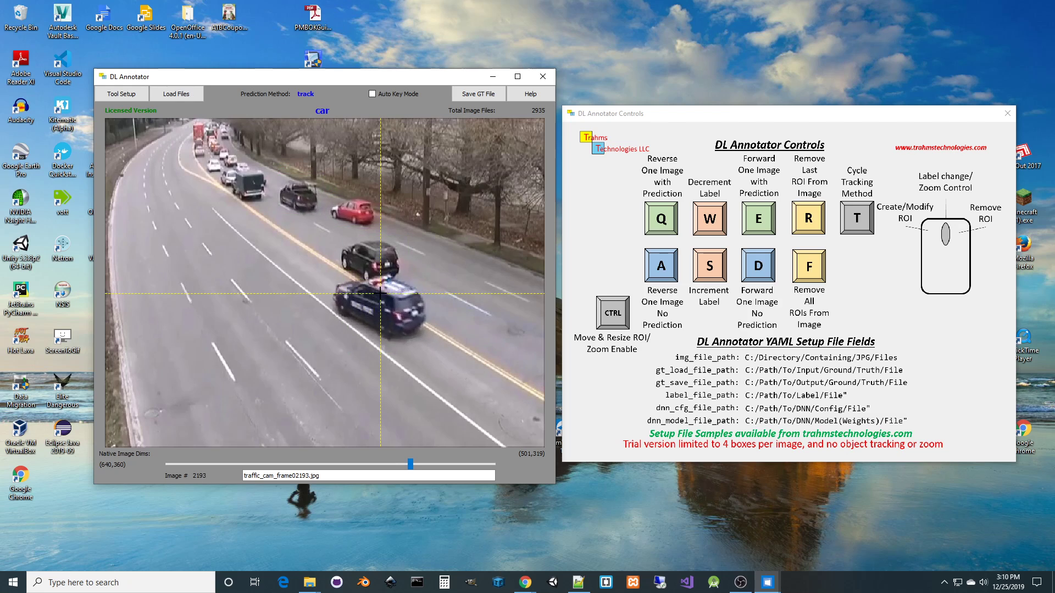
{"action": "key", "text": "d"}
{"action": "key", "text": "d"}
{"action": "key", "text": "d"}
{"action": "key", "text": "d"}
{"action": "key", "text": "d"}
{"action": "key", "text": "d"}
{"action": "key", "text": "d"}
{"action": "key", "text": "d"}
{"action": "key", "text": "d"}
{"action": "key", "text": "d"}
{"action": "key", "text": "d"}
{"action": "key", "text": "d"}
{"action": "key", "text": "d"}
{"action": "key", "text": "d"}
{"action": "key", "text": "d"}
{"action": "key", "text": "d"}
{"action": "key", "text": "d"}
{"action": "key", "text": "d"}
{"action": "key", "text": "d"}
{"action": "key", "text": "d"}
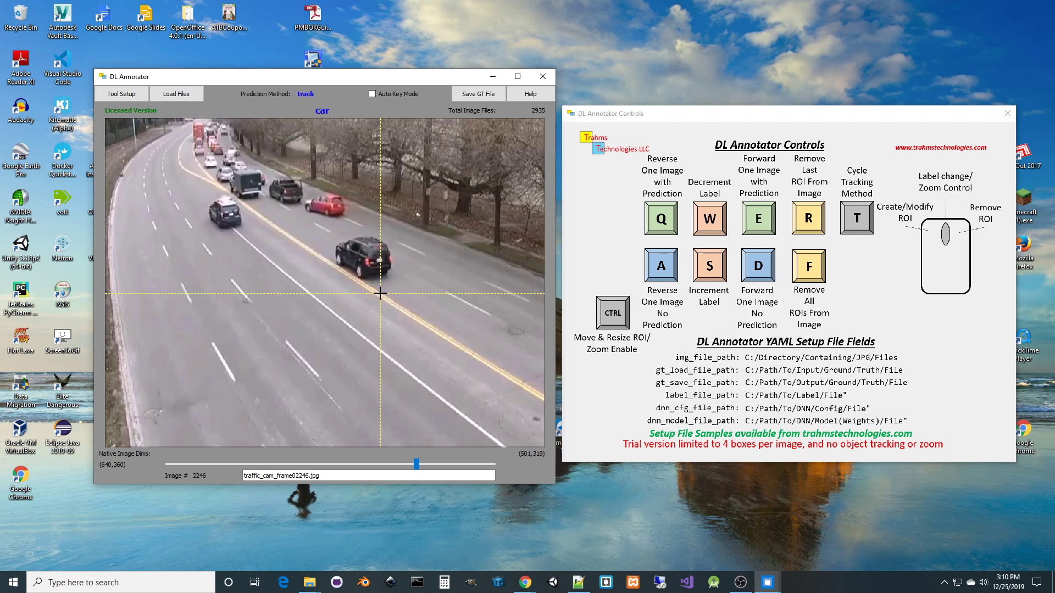
- Go back through the images to image 2193, checking each one for remaining vehicle boxes
{"action": "key", "text": "a"}
{"action": "key", "text": "a"}
{"action": "key", "text": "a"}
{"action": "key", "text": "a"}
{"action": "key", "text": "a"}
{"action": "key", "text": "a"}
{"action": "key", "text": "a"}
{"action": "key", "text": "a"}
{"action": "key", "text": "a"}
{"action": "key", "text": "a"}
{"action": "key", "text": "a"}
{"action": "key", "text": "a"}
{"action": "key", "text": "a"}
{"action": "key", "text": "a"}
{"action": "key", "text": "a"}
{"action": "key", "text": "a"}
{"action": "key", "text": "a"}
{"action": "key", "text": "a"}
{"action": "key", "text": "a"}
{"action": "key", "text": "a"}
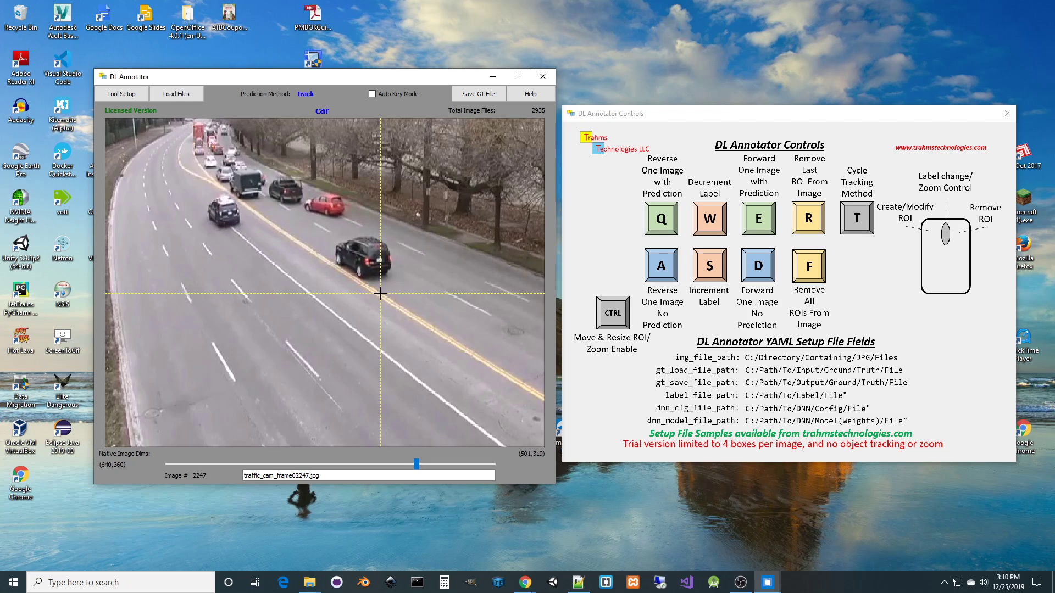
{"action": "key", "text": "q"}
{"action": "key", "text": "q"}
{"action": "key", "text": "q"}
{"action": "key", "text": "q"}
{"action": "key", "text": "q"}
{"action": "key", "text": "q"}
{"action": "key", "text": "q"}
{"action": "key", "text": "q"}
{"action": "key", "text": "q"}
{"action": "key", "text": "q"}
{"action": "key", "text": "q"}
{"action": "key", "text": "q"}
{"action": "key", "text": "q"}
{"action": "key", "text": "q"}
{"action": "key", "text": "q"}
{"action": "key", "text": "q"}
{"action": "key", "text": "q"}
{"action": "key", "text": "q"}
{"action": "key", "text": "q"}
{"action": "key", "text": "q"}
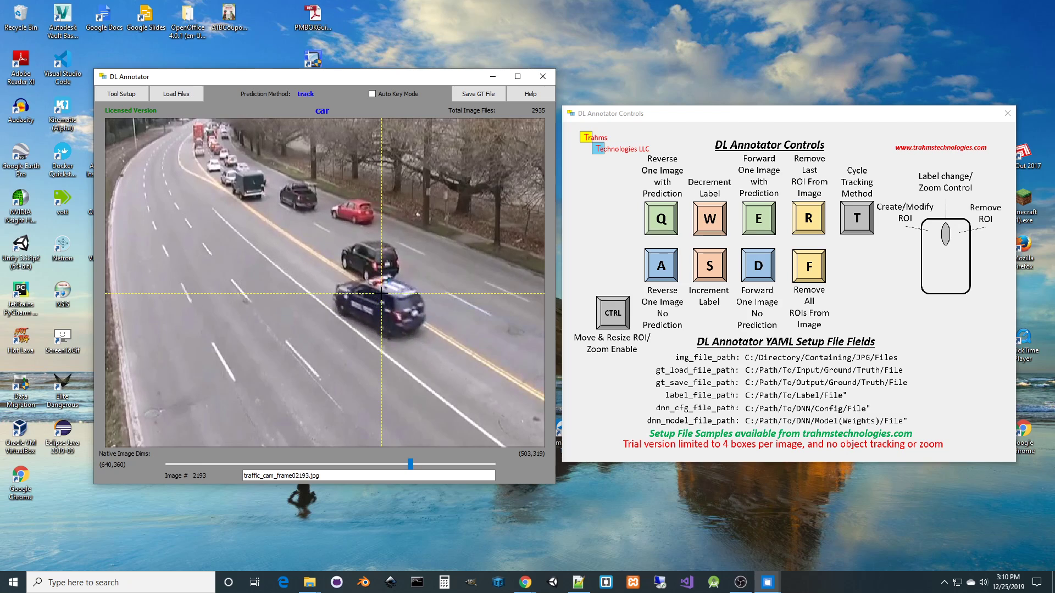
{"action": "key", "text": "d"}
{"action": "key", "text": "d"}
{"action": "key", "text": "d"}
{"action": "key", "text": "d"}
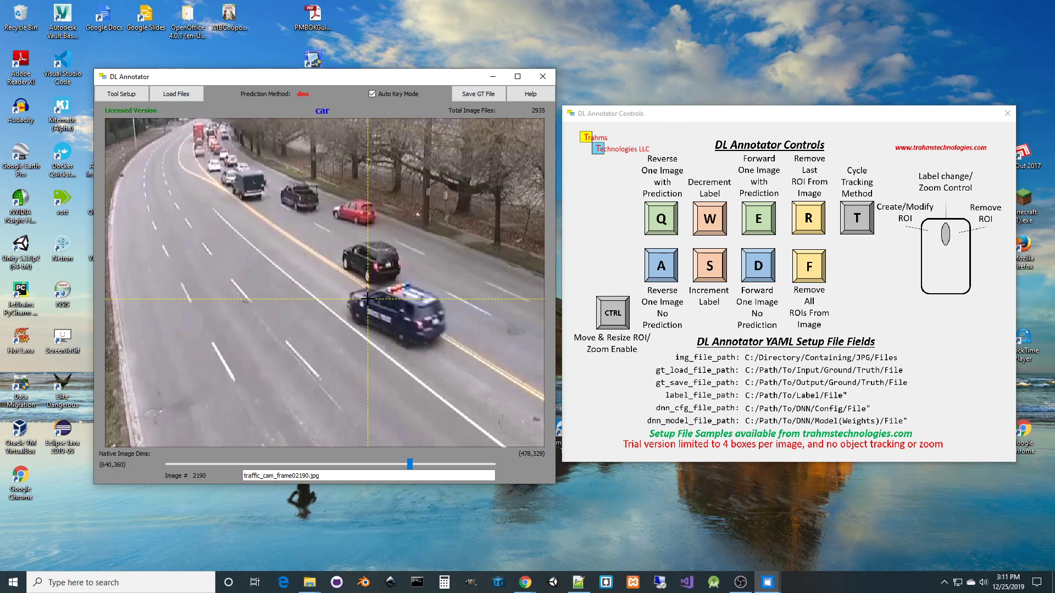
- Run dnn prediction forward automatically from image 2190 to image 2250 to box the vehicles, and turn off Auto Key Mode
{"action": "key", "text": "e"}
{"action": "key", "text": "e"}
{"action": "key", "text": "e"}
{"action": "key", "text": "e"}
{"action": "key", "text": "e"}
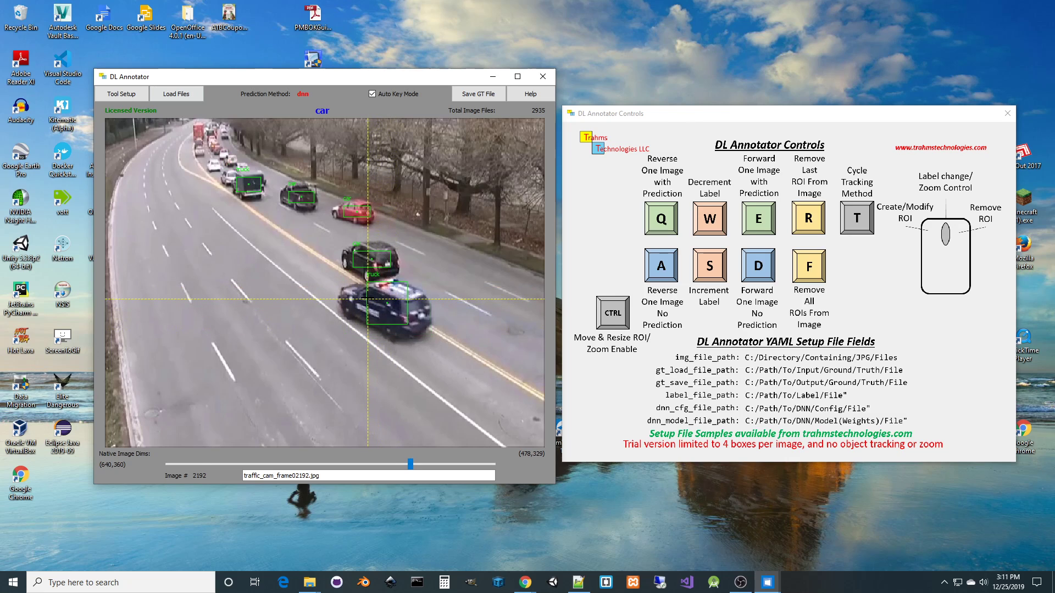
{"action": "key", "text": "e"}
{"action": "key", "text": "e"}
{"action": "key", "text": "e"}
{"action": "key", "text": "e"}
{"action": "key", "text": "e"}
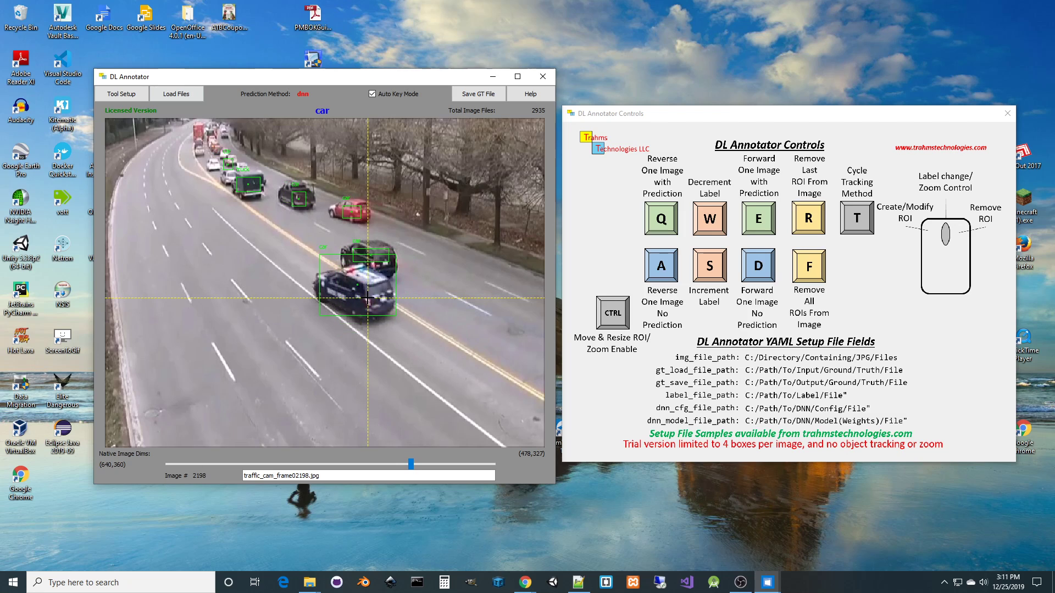
{"action": "key", "text": "e"}
{"action": "key", "text": "e"}
{"action": "key", "text": "e"}
{"action": "key", "text": "e"}
{"action": "key", "text": "e"}
{"action": "key", "text": "e"}
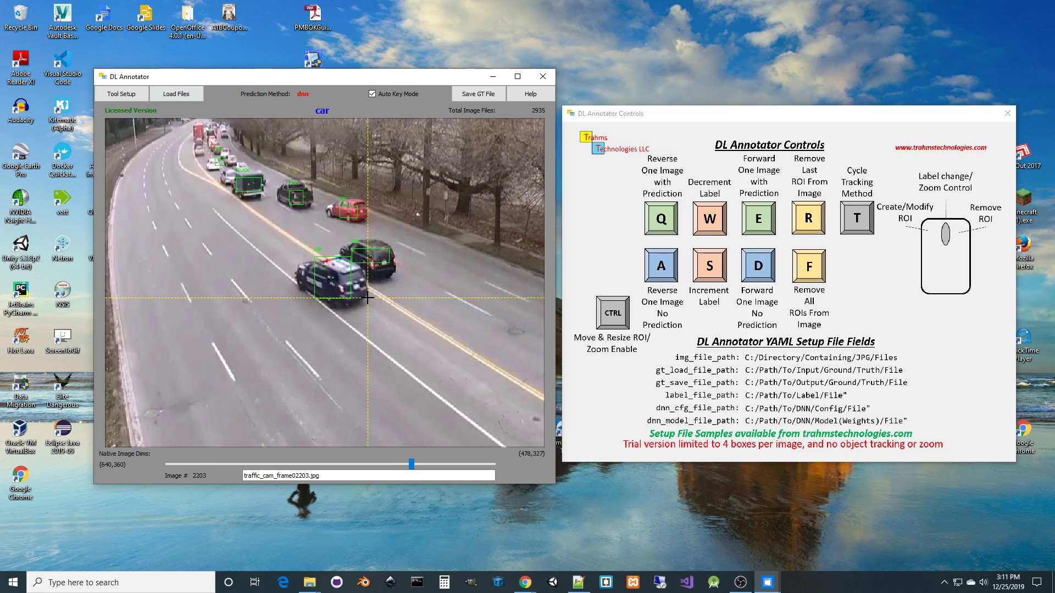
{"action": "key", "text": "e"}
{"action": "key", "text": "e"}
{"action": "key", "text": "e"}
{"action": "key", "text": "e"}
{"action": "key", "text": "e"}
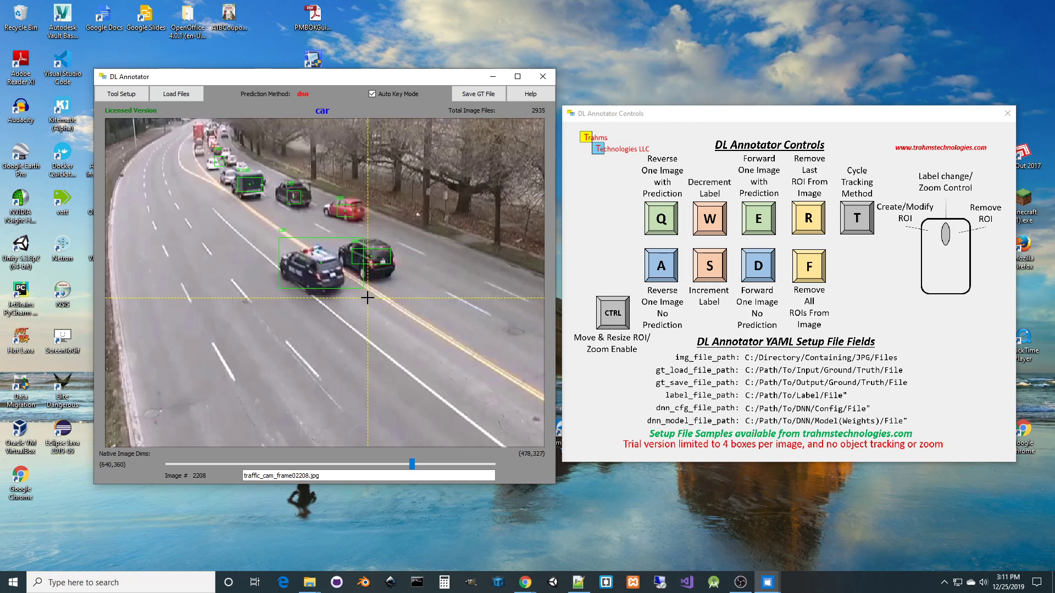
{"action": "key", "text": "e"}
{"action": "key", "text": "e"}
{"action": "key", "text": "e"}
{"action": "key", "text": "e"}
{"action": "key", "text": "e"}
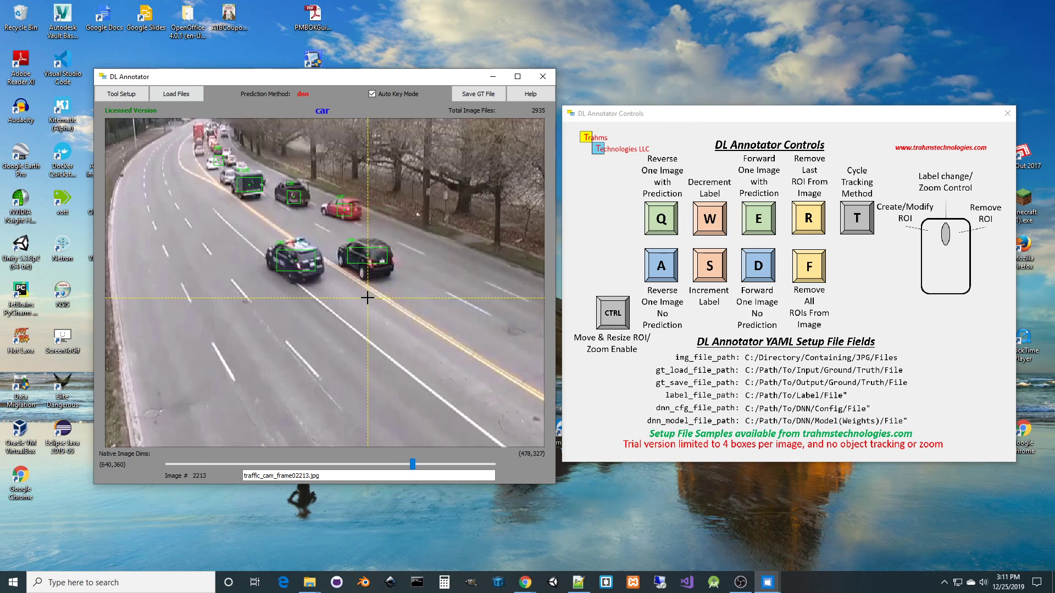
{"action": "key", "text": "e"}
{"action": "key", "text": "e"}
{"action": "key", "text": "e"}
{"action": "key", "text": "e"}
{"action": "key", "text": "e"}
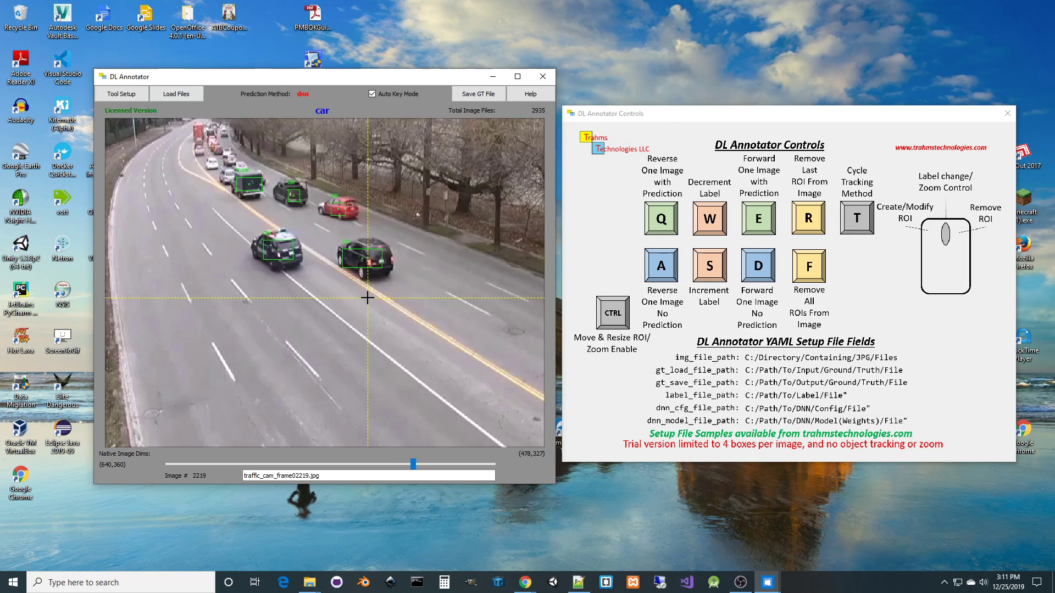
{"action": "key", "text": "e"}
{"action": "key", "text": "e"}
{"action": "key", "text": "e"}
{"action": "key", "text": "e"}
{"action": "key", "text": "e"}
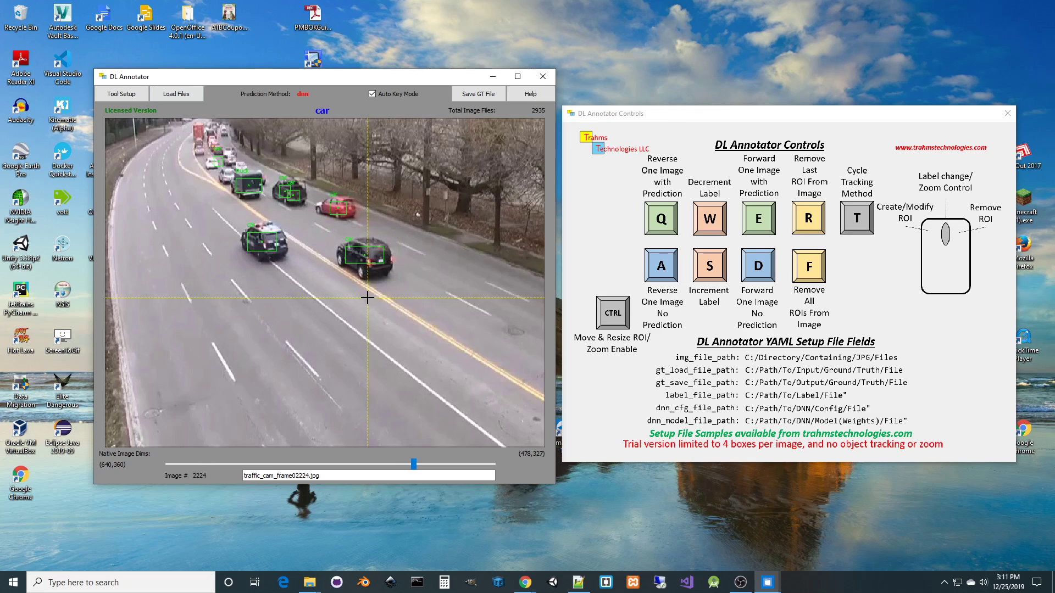
{"action": "key", "text": "e"}
{"action": "key", "text": "e"}
{"action": "key", "text": "e"}
{"action": "key", "text": "e"}
{"action": "key", "text": "e"}
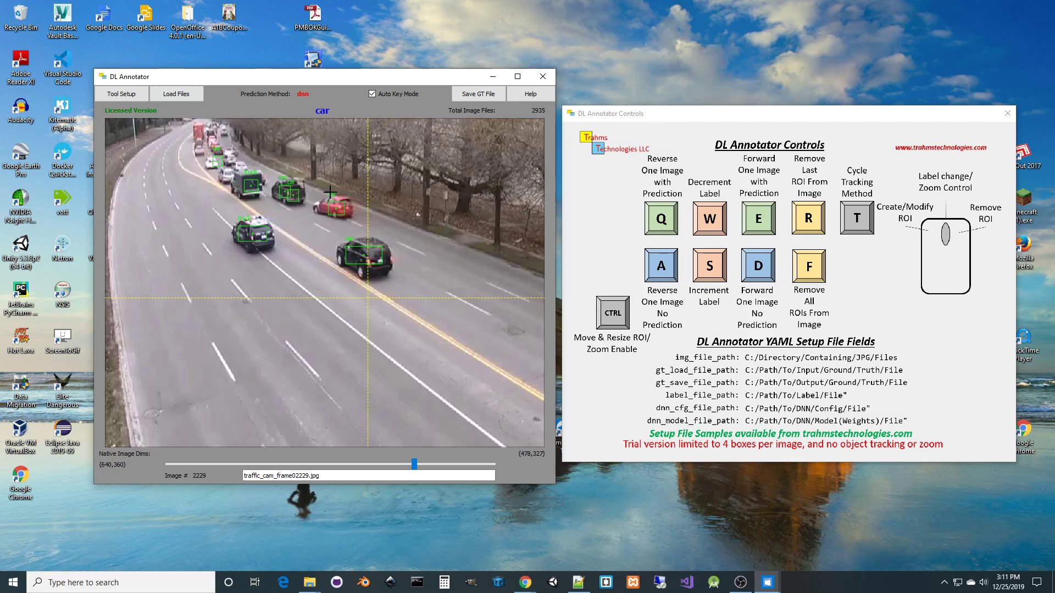
{"action": "key", "text": "e"}
{"action": "key", "text": "e"}
{"action": "key", "text": "e"}
{"action": "key", "text": "e"}
{"action": "key", "text": "e"}
{"action": "key", "text": "e"}
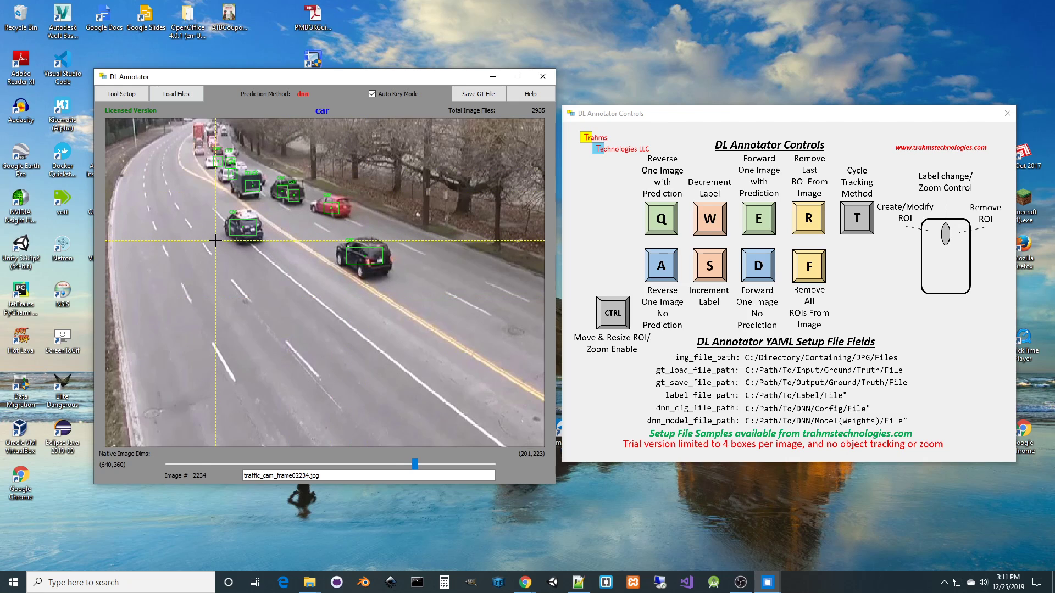
{"action": "key", "text": "e"}
{"action": "key", "text": "e"}
{"action": "key", "text": "e"}
{"action": "key", "text": "e"}
{"action": "key", "text": "e"}
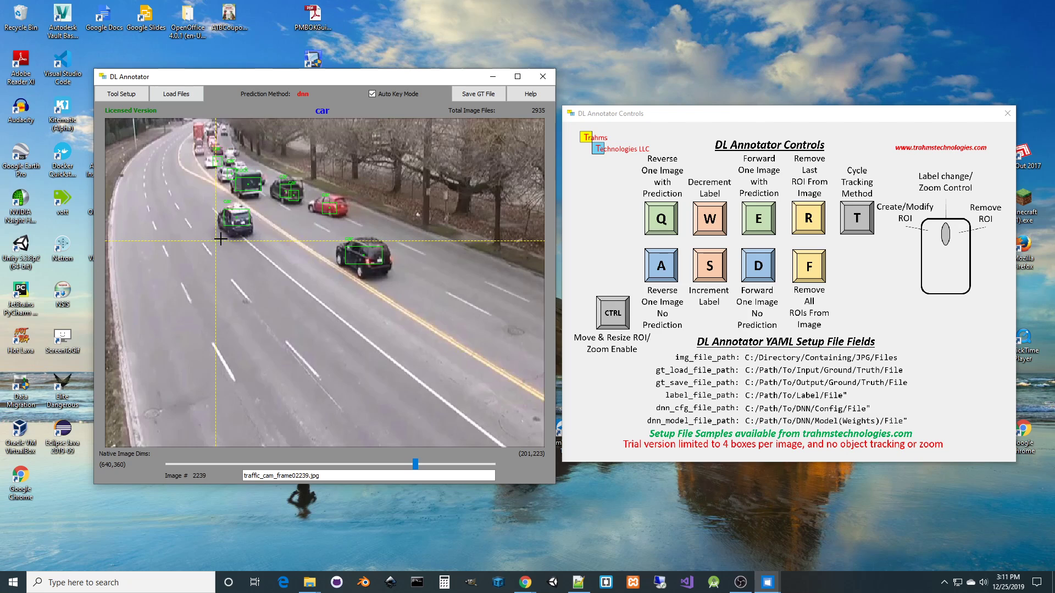
{"action": "key", "text": "e"}
{"action": "key", "text": "e"}
{"action": "key", "text": "e"}
{"action": "key", "text": "e"}
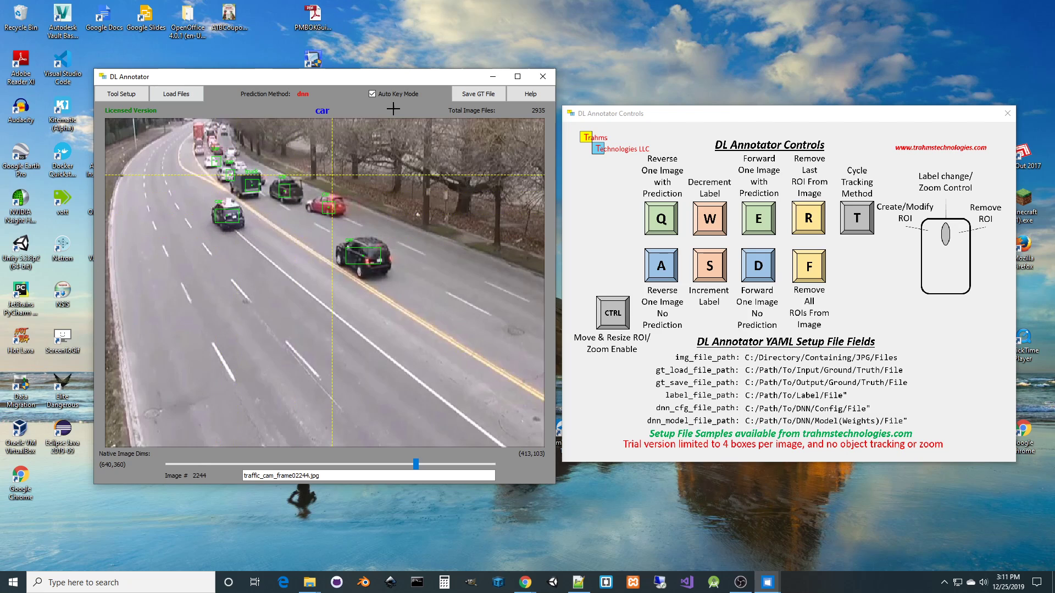
{"action": "key", "text": "e"}
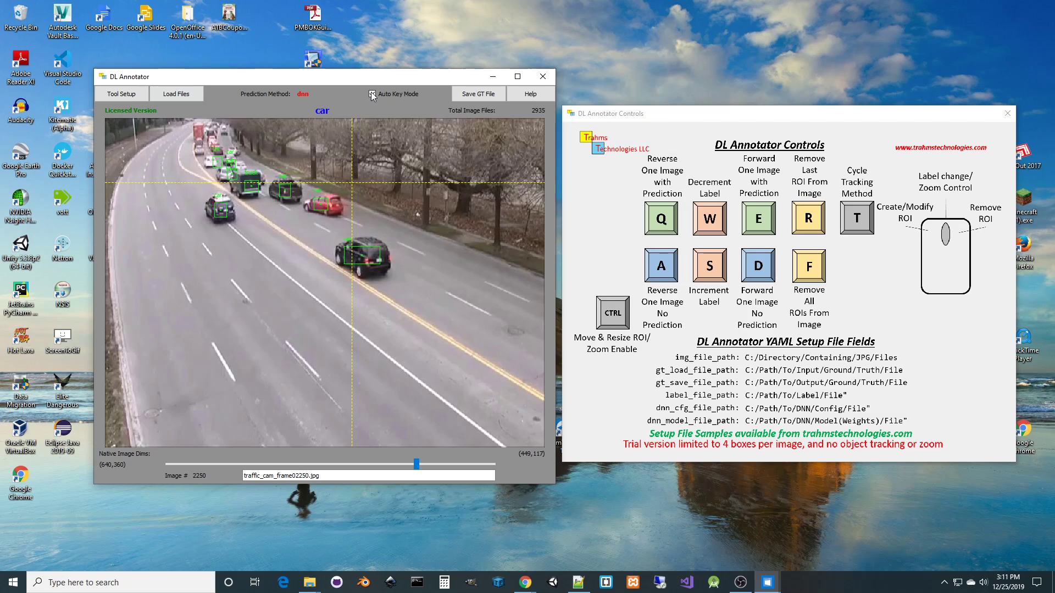
{"action": "left_click", "coordinate": [372, 94]}
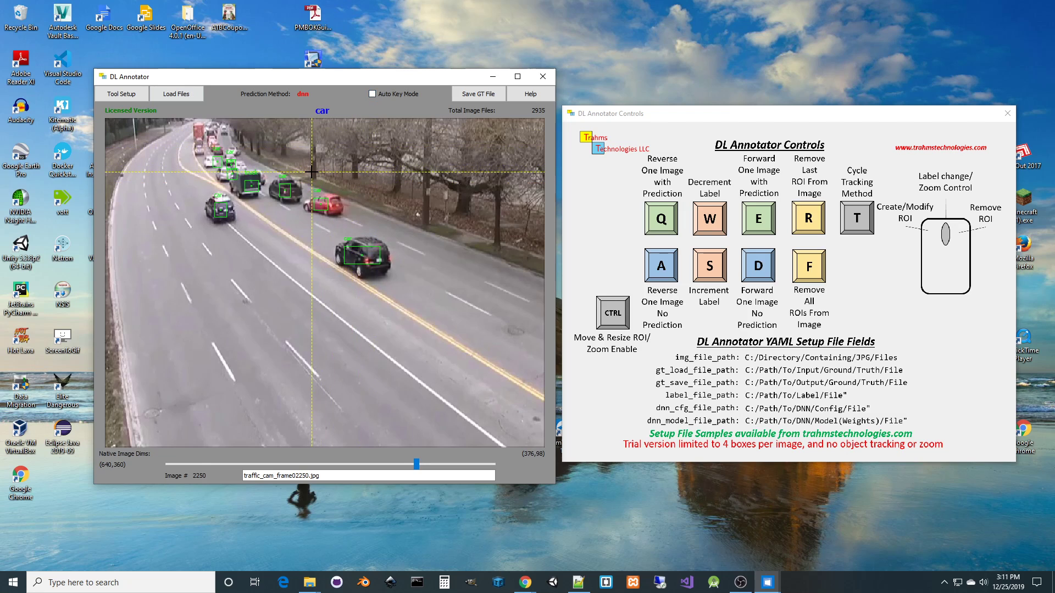
- Go back without prediction from image 2250 to image 2204, checking the vehicle boxes generated by dnn prediction
{"action": "key", "text": "a"}
{"action": "key", "text": "a"}
{"action": "key", "text": "a"}
{"action": "key", "text": "a"}
{"action": "key", "text": "a"}
{"action": "key", "text": "a"}
{"action": "key", "text": "a"}
{"action": "key", "text": "a"}
{"action": "key", "text": "a"}
{"action": "key", "text": "a"}
{"action": "key", "text": "a"}
{"action": "key", "text": "a"}
{"action": "key", "text": "a"}
{"action": "key", "text": "a"}
{"action": "key", "text": "a"}
{"action": "key", "text": "a"}
{"action": "key", "text": "a"}
{"action": "key", "text": "a"}
{"action": "key", "text": "a"}
{"action": "key", "text": "a"}
{"action": "key", "text": "a"}
{"action": "key", "text": "a"}
{"action": "key", "text": "a"}
{"action": "key", "text": "a"}
{"action": "key", "text": "a"}
{"action": "key", "text": "a"}
{"action": "key", "text": "a"}
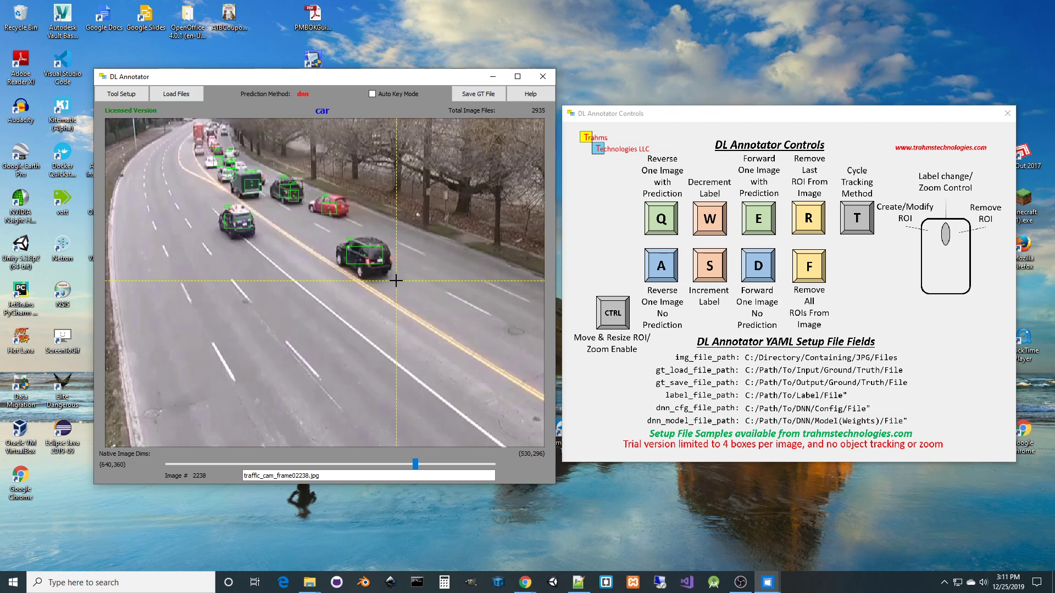
{"action": "key", "text": "a"}
{"action": "key", "text": "a"}
{"action": "key", "text": "a"}
{"action": "key", "text": "a"}
{"action": "key", "text": "a"}
{"action": "key", "text": "a"}
{"action": "key", "text": "a"}
{"action": "key", "text": "a"}
{"action": "key", "text": "a"}
{"action": "key", "text": "a"}
{"action": "key", "text": "a"}
{"action": "key", "text": "a"}
{"action": "key", "text": "a"}
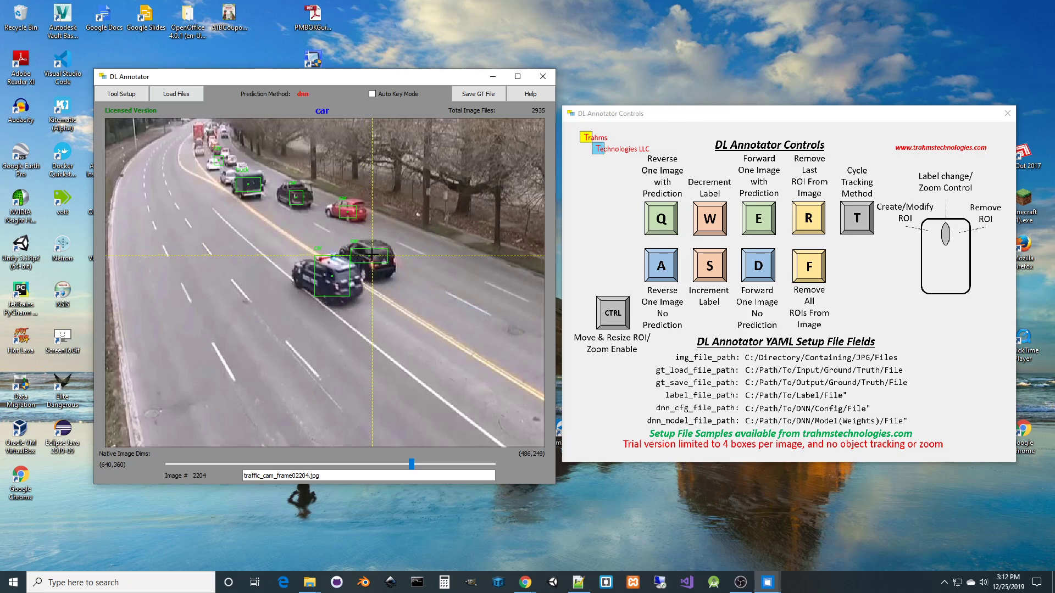
- Adjust the box around the black SUV beside the police car in image 2204, and change the current label to aeroplane
{"action": "mouse_move", "coordinate": [369, 255]}
{"action": "left_mouse_down"}
{"action": "mouse_move", "coordinate": [372, 247]}
{"action": "mouse_move", "coordinate": [374, 283]}
{"action": "mouse_move", "coordinate": [400, 261]}
{"action": "mouse_move", "coordinate": [370, 261]}
{"action": "left_mouse_up"}
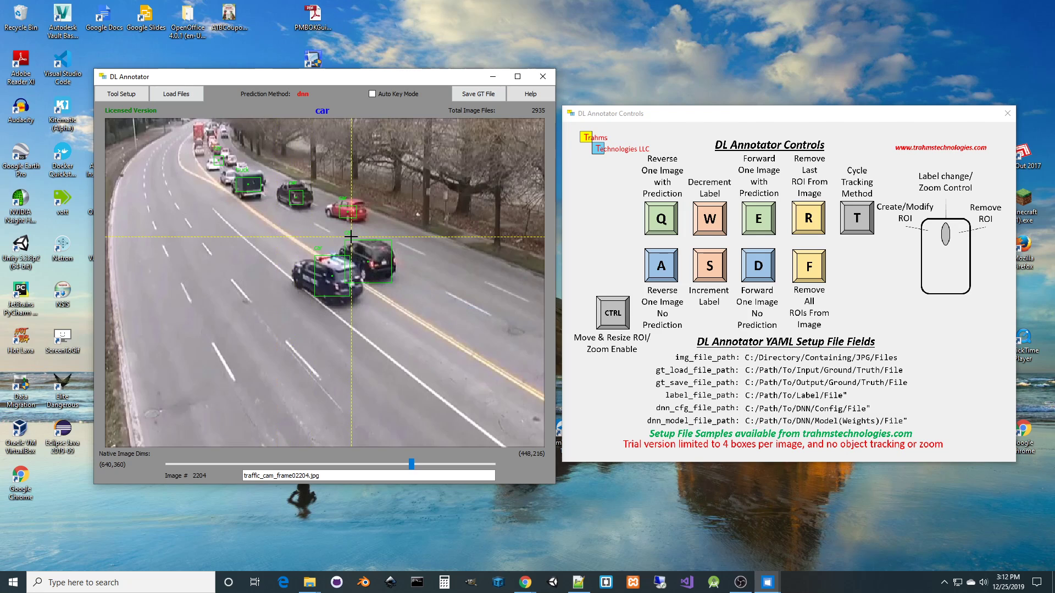
{"action": "key", "text": "s"}
{"action": "key", "text": "s"}
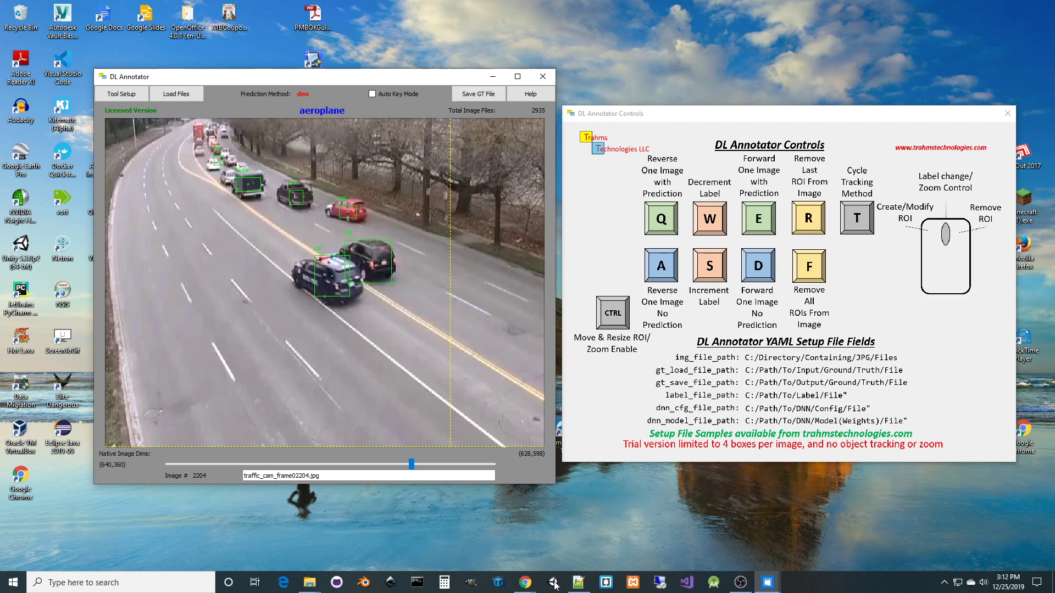
- Switch to Notepad++, open test_gt2.txt from the dlannotator_samples folder, and move the window clear of the annotator's setup controls
{"action": "left_click", "coordinate": [578, 582]}
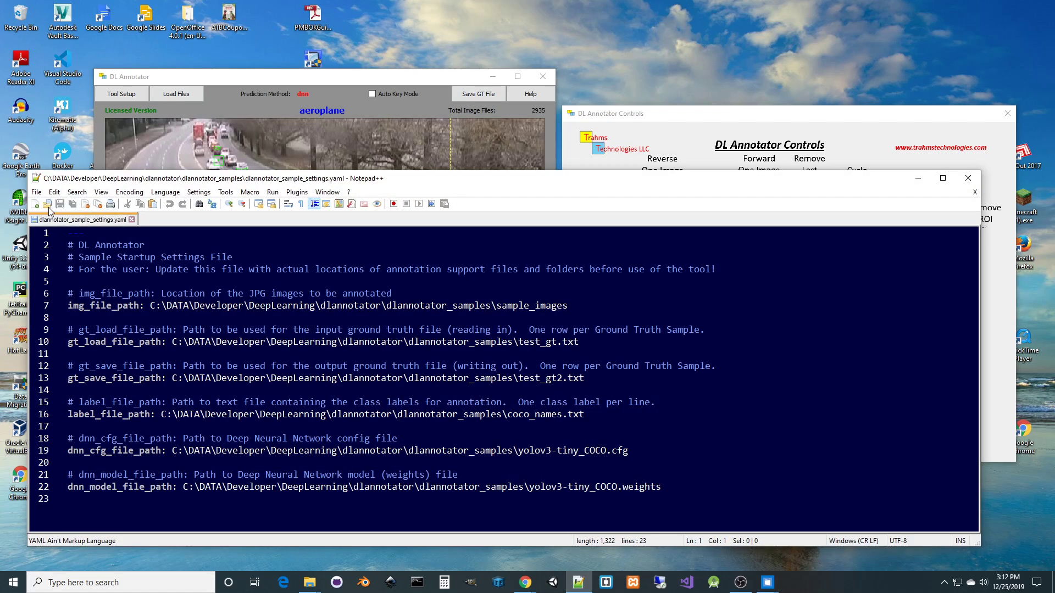
{"action": "left_click", "coordinate": [37, 191]}
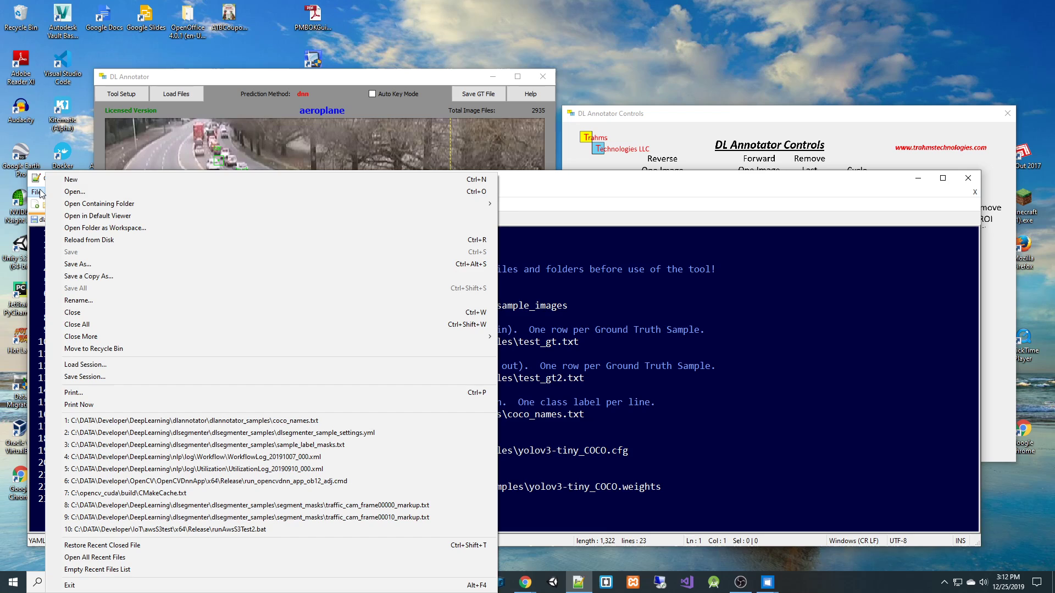
{"action": "left_click", "coordinate": [74, 192]}
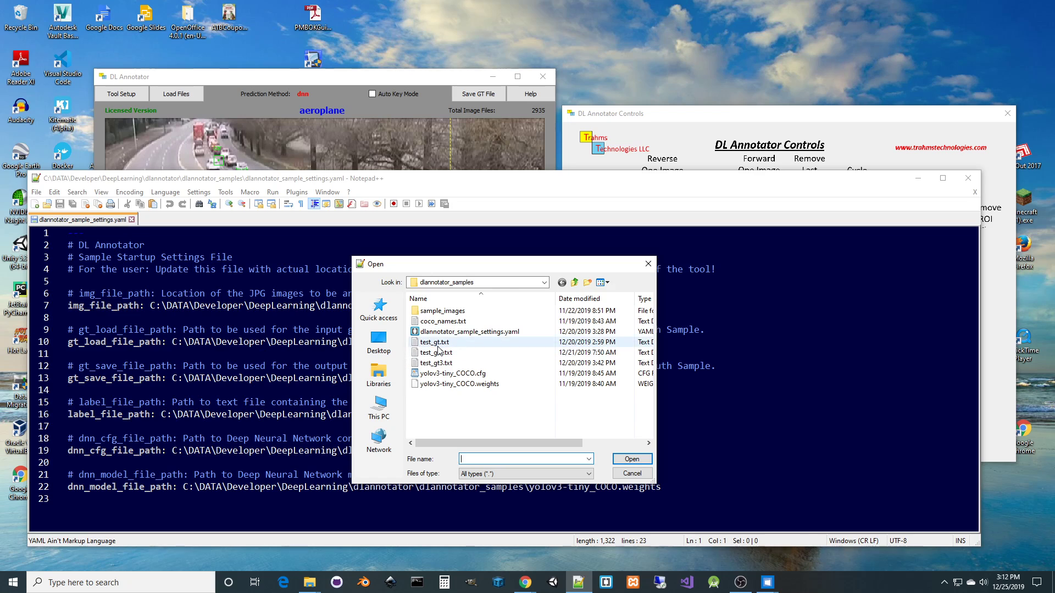
{"action": "double_click", "coordinate": [440, 352]}
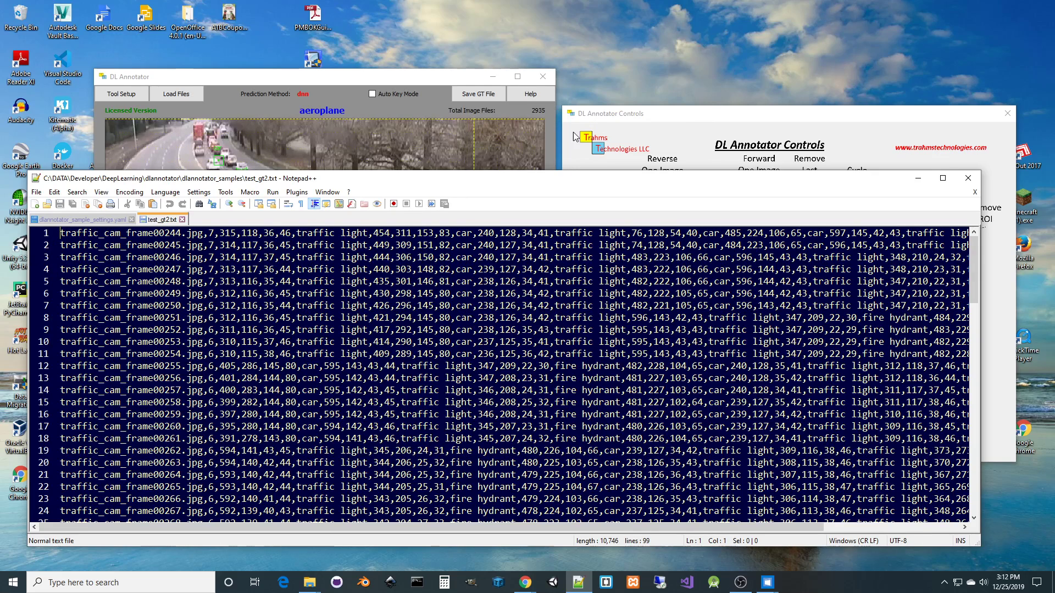
{"action": "mouse_move", "coordinate": [527, 176]}
{"action": "left_mouse_down"}
{"action": "mouse_move", "coordinate": [823, 275]}
{"action": "mouse_move", "coordinate": [780, 246]}
{"action": "left_mouse_up"}
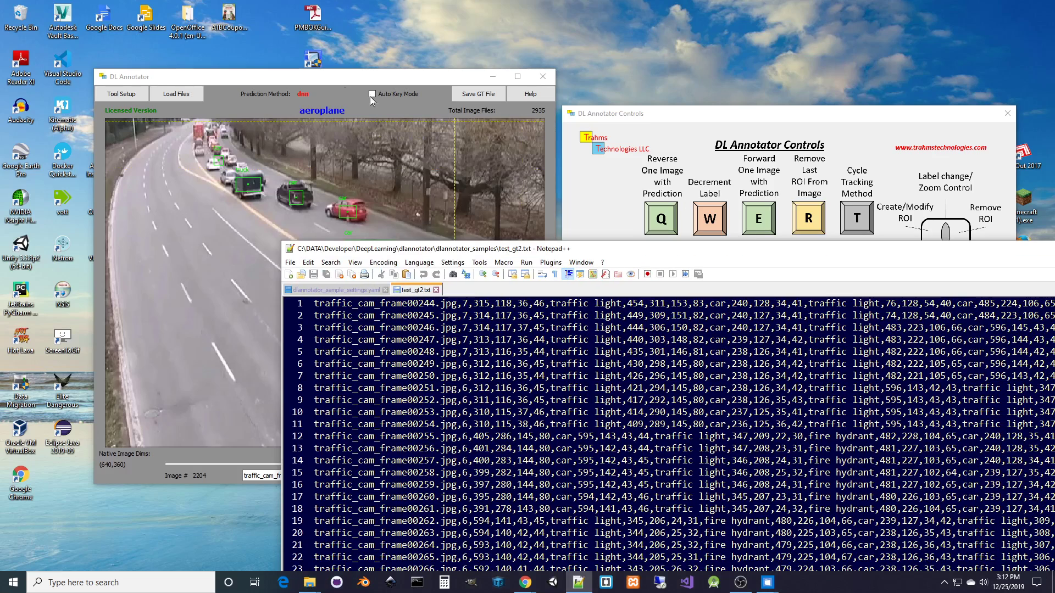
- Compare the GT format in DL Annotator's Tool Setup with the rows of test_gt2.txt in Notepad++, and close Tool Setup
{"action": "left_click", "coordinate": [137, 97]}
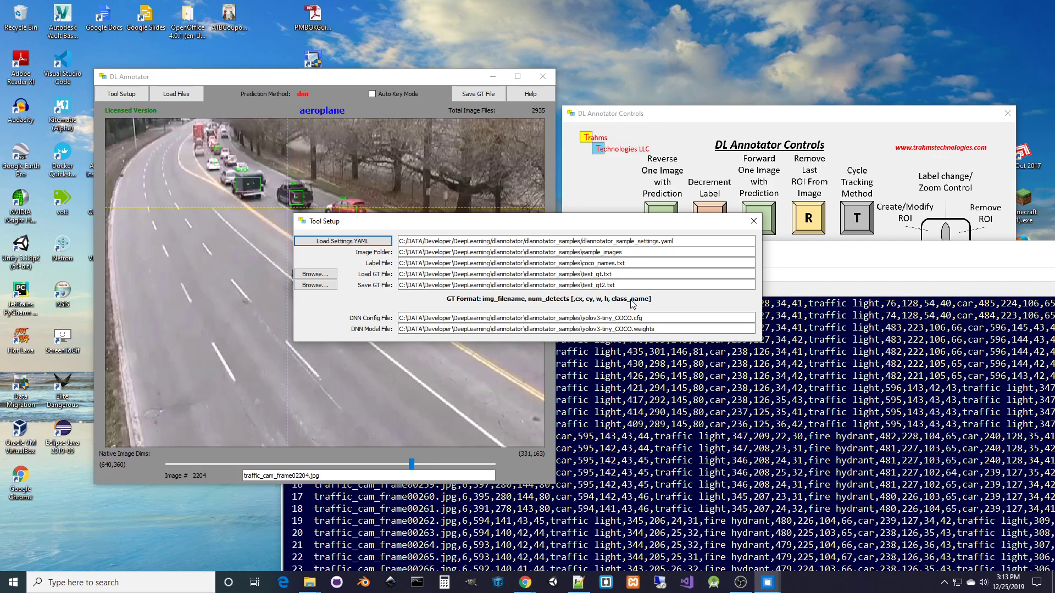
{"action": "left_click", "coordinate": [797, 256]}
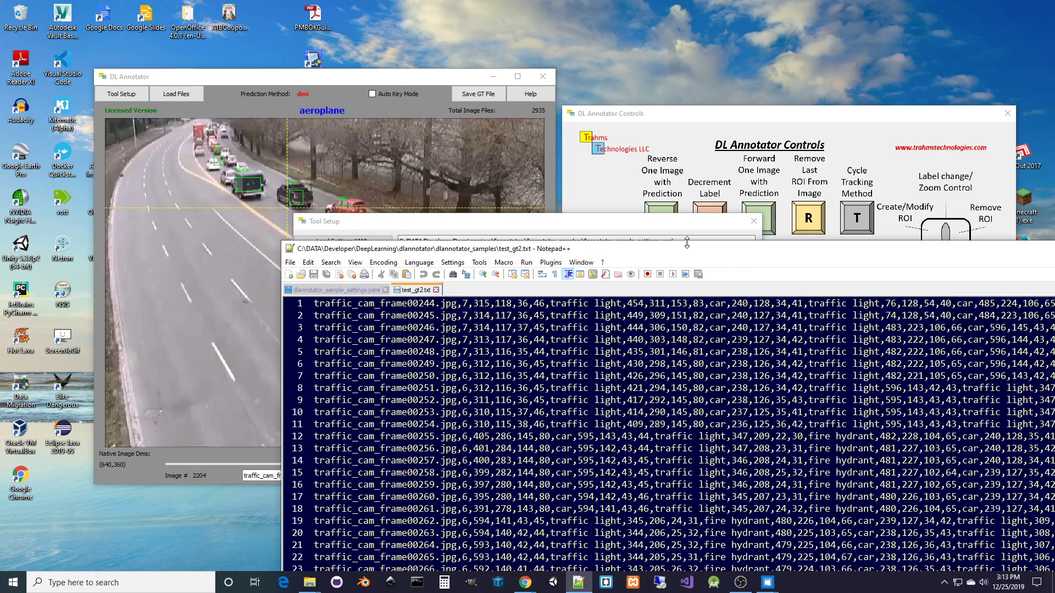
{"action": "left_click_drag", "start_coordinate": [693, 256], "coordinate": [477, 144]}
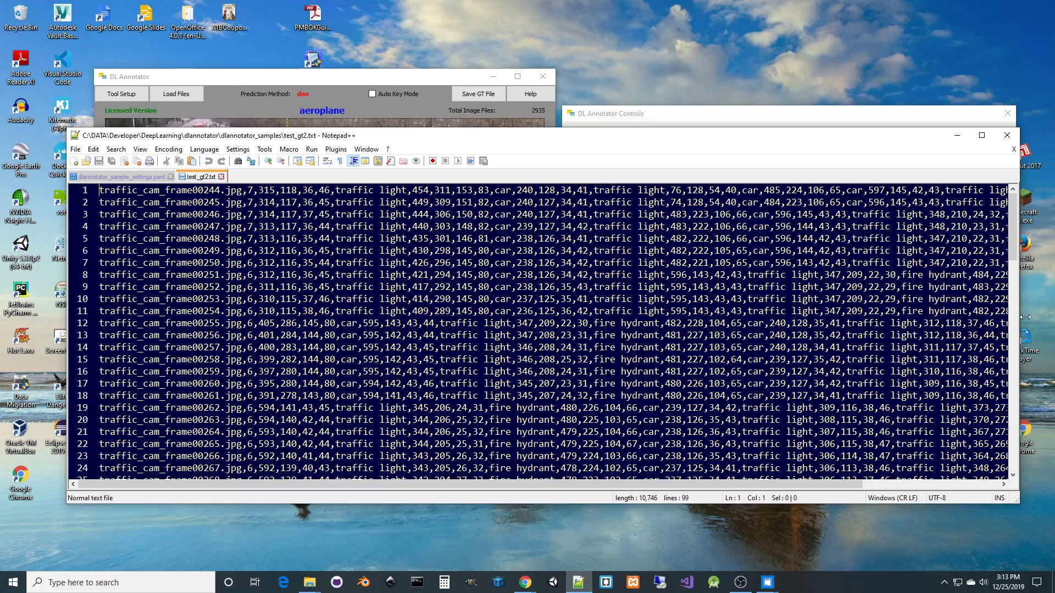
{"action": "mouse_move", "coordinate": [1011, 210]}
{"action": "left_mouse_down"}
{"action": "mouse_move", "coordinate": [1004, 452]}
{"action": "mouse_move", "coordinate": [1010, 193]}
{"action": "left_mouse_up"}
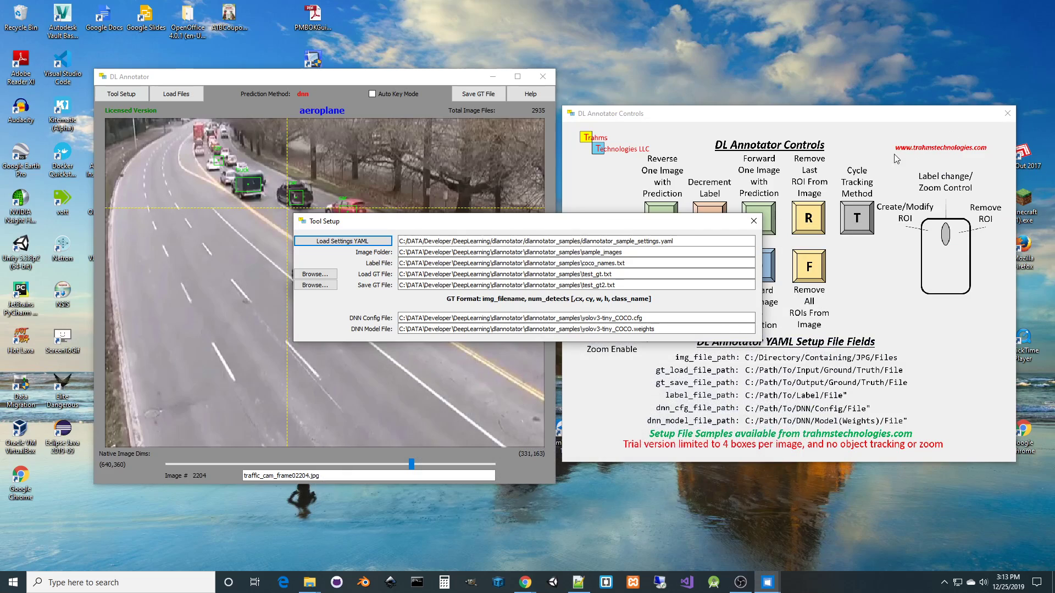
{"action": "left_click", "coordinate": [956, 135]}
{"action": "left_click", "coordinate": [754, 221]}
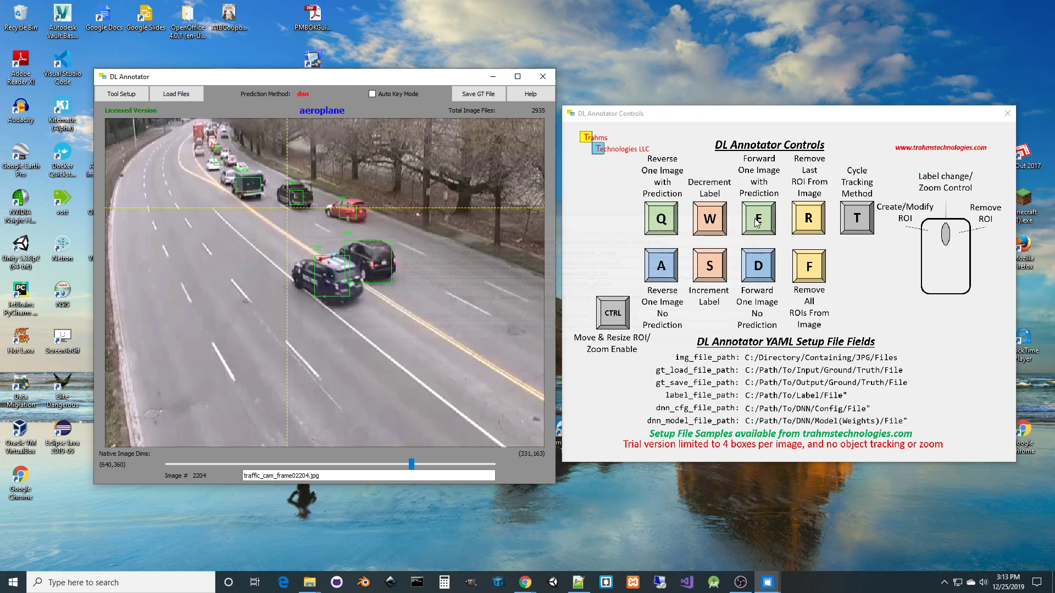
- Review the file paths in Tool Setup against dlannotator_sample_settings.yaml in Notepad++, and return to the annotation image
{"action": "left_click", "coordinate": [116, 95]}
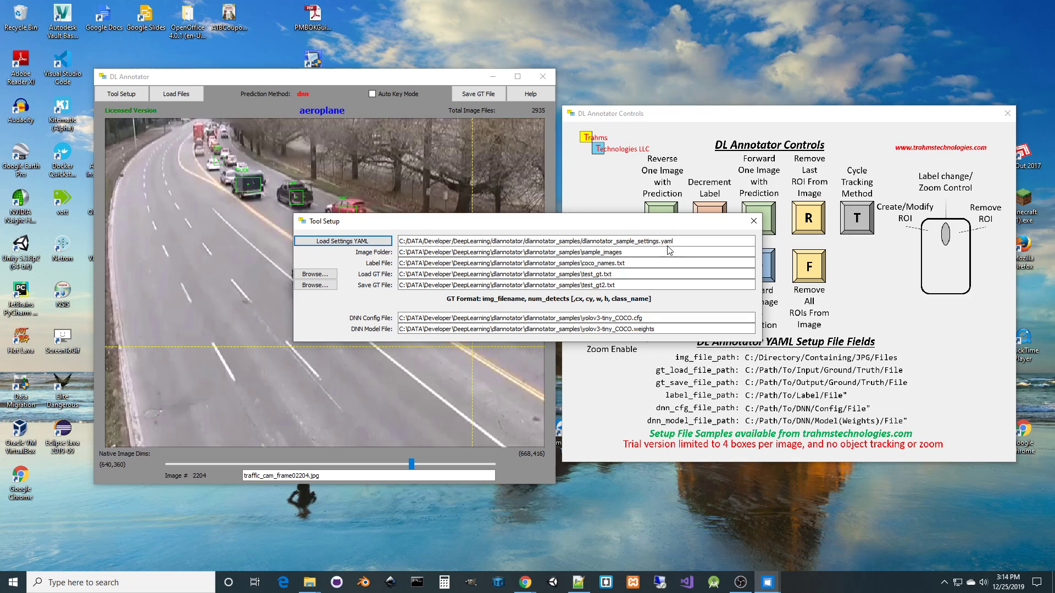
{"action": "left_click", "coordinate": [334, 245]}
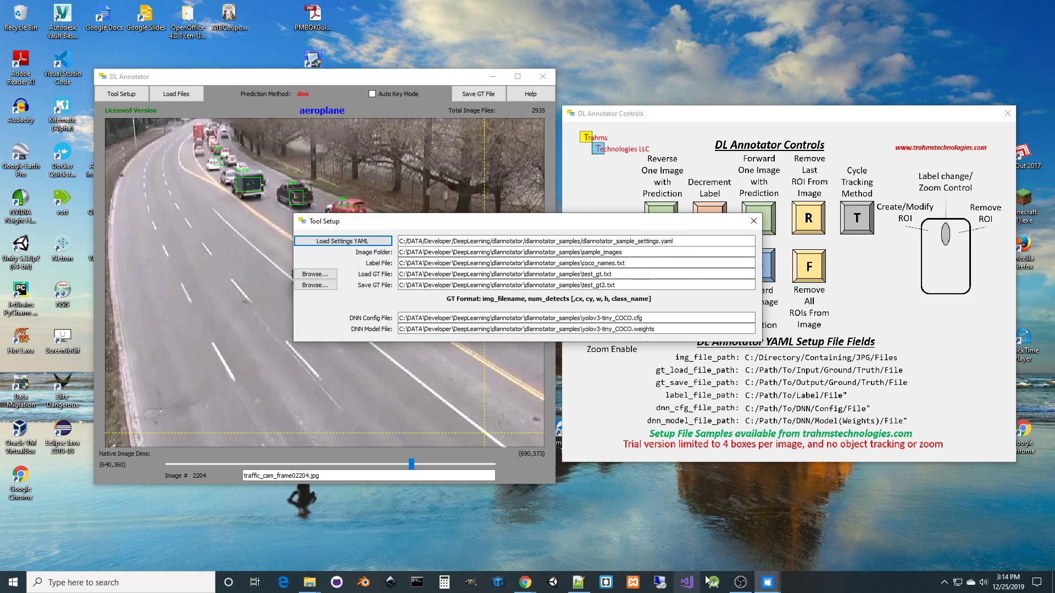
{"action": "left_click", "coordinate": [577, 583]}
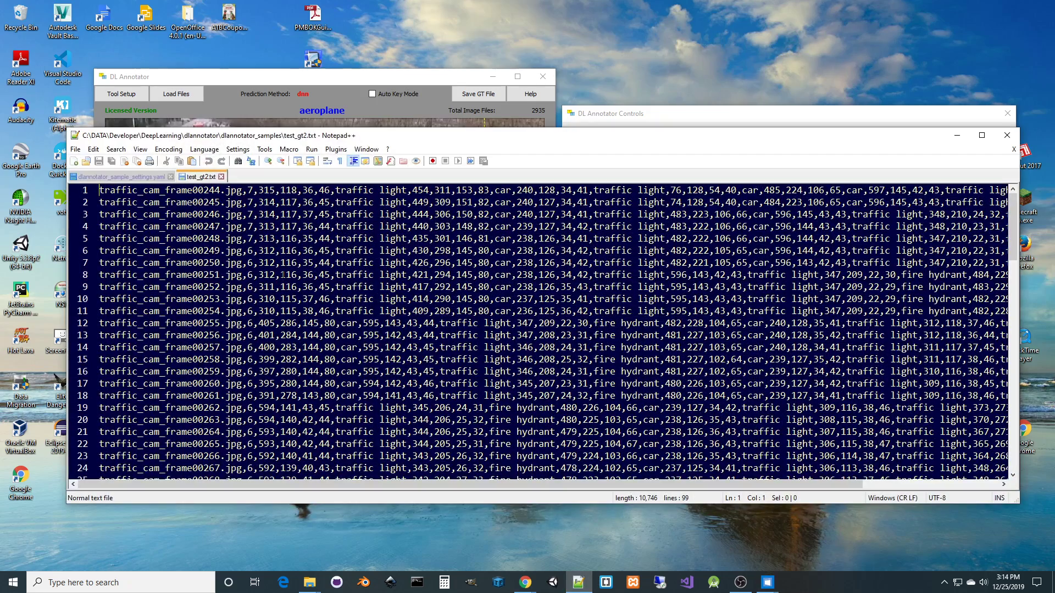
{"action": "left_click", "coordinate": [116, 177]}
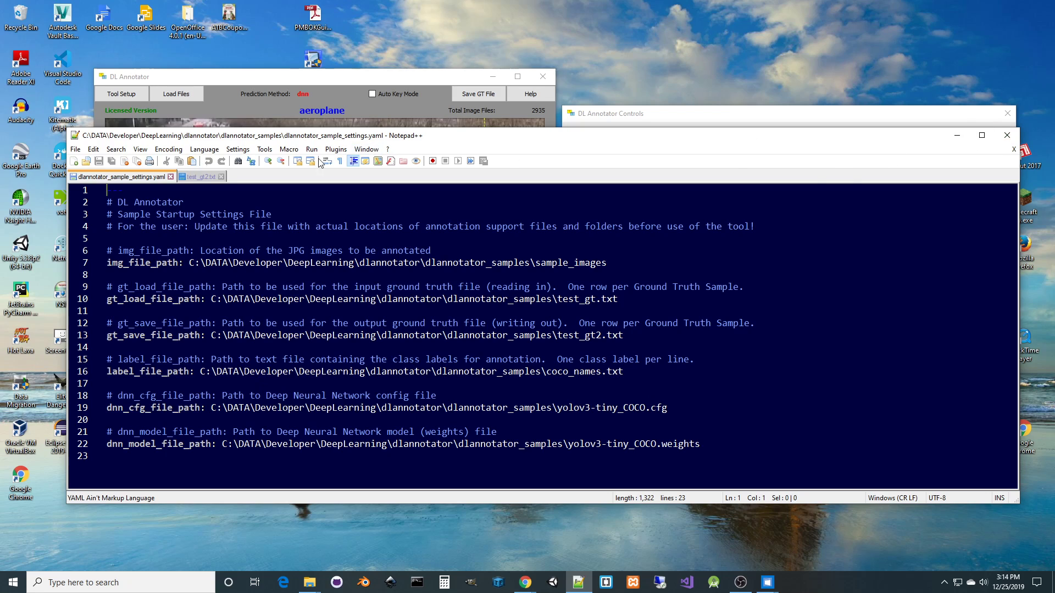
{"action": "left_click", "coordinate": [957, 137]}
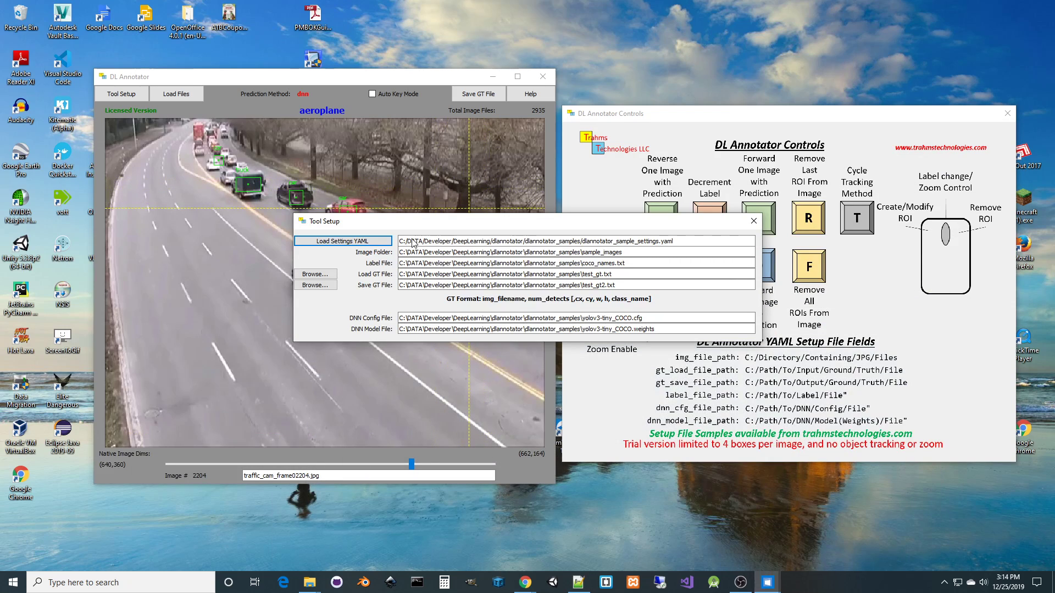
{"action": "left_click", "coordinate": [753, 221]}
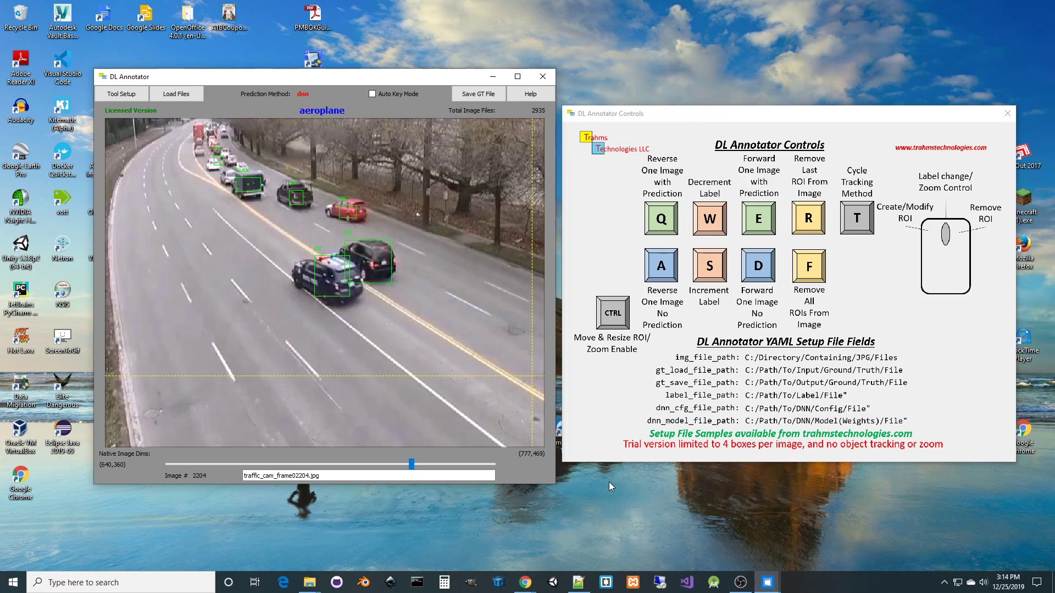
- Switch to Chrome and read through the Trahms Technologies home page from the DL Annotator section to the FTP site details
{"action": "mouse_move", "coordinate": [529, 581]}
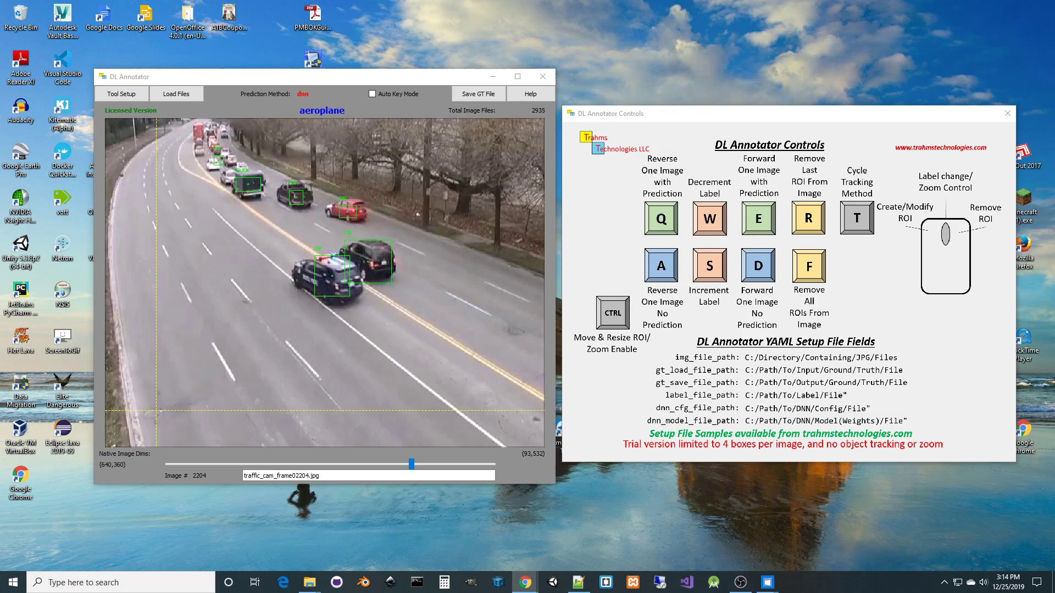
{"action": "mouse_move", "coordinate": [0, 58]}
{"action": "left_mouse_down"}
{"action": "mouse_move", "coordinate": [342, 51]}
{"action": "mouse_move", "coordinate": [464, 35]}
{"action": "mouse_move", "coordinate": [376, 31]}
{"action": "left_mouse_up"}
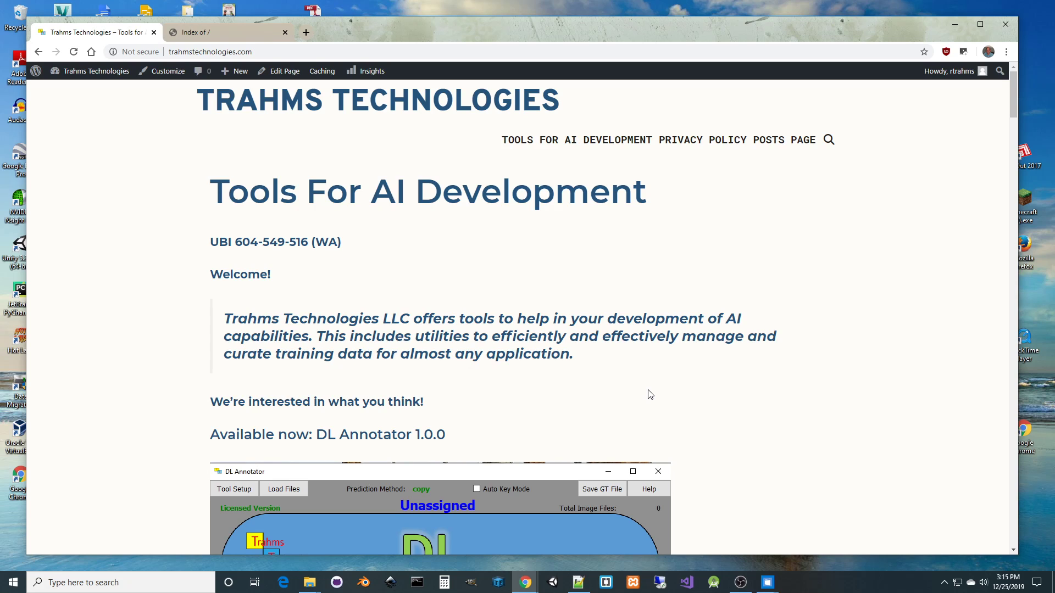
{"action": "scroll", "coordinate": [648, 391], "scroll_direction": "down", "scroll_amount": 2}
{"action": "scroll", "coordinate": [649, 391], "scroll_direction": "down", "scroll_amount": 8}
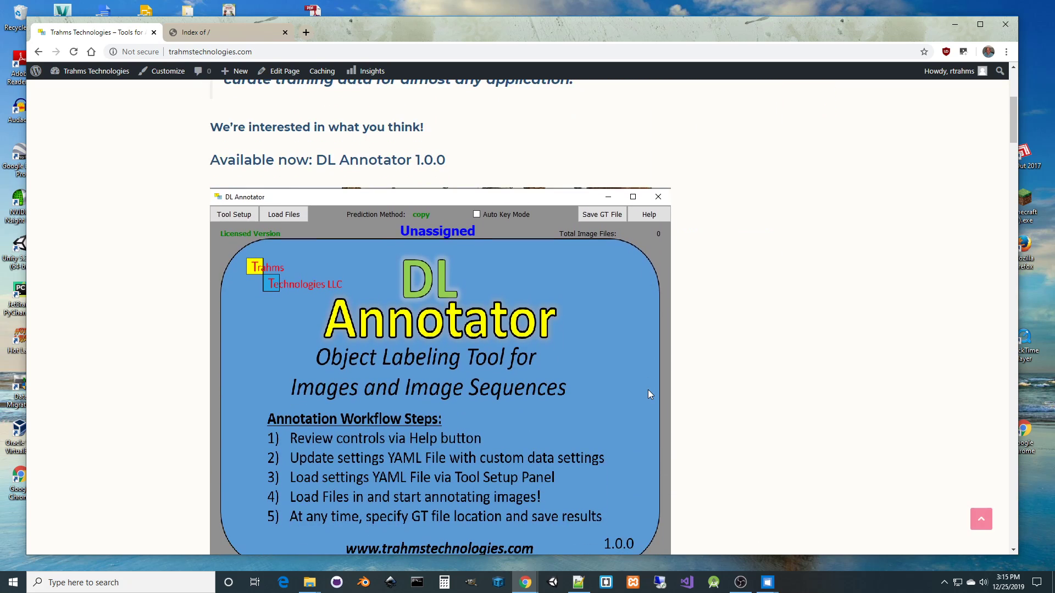
{"action": "scroll", "coordinate": [648, 390], "scroll_direction": "down", "scroll_amount": 10}
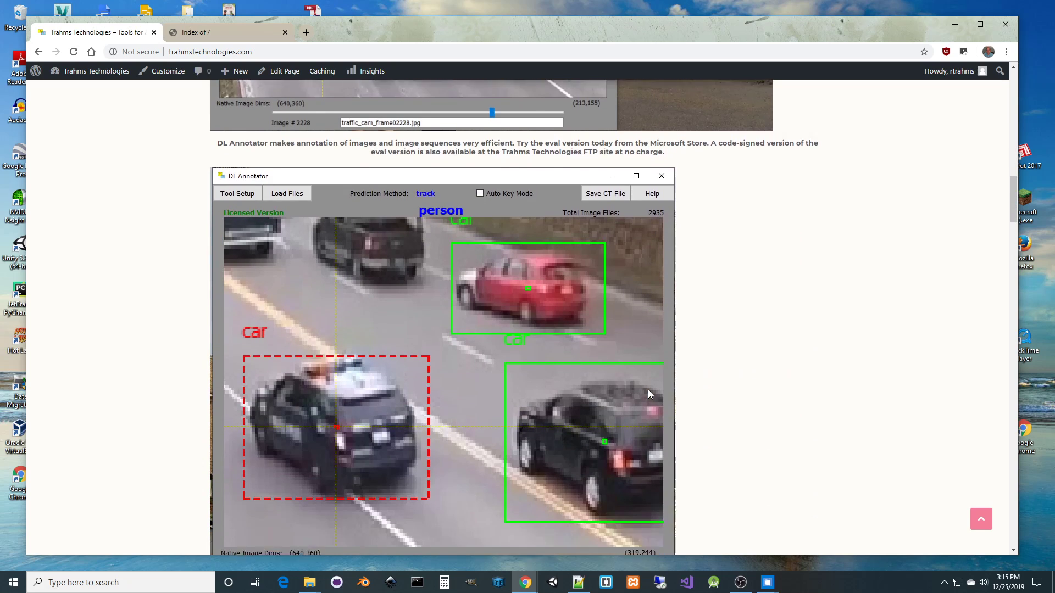
{"action": "scroll", "coordinate": [647, 390], "scroll_direction": "down", "scroll_amount": 4}
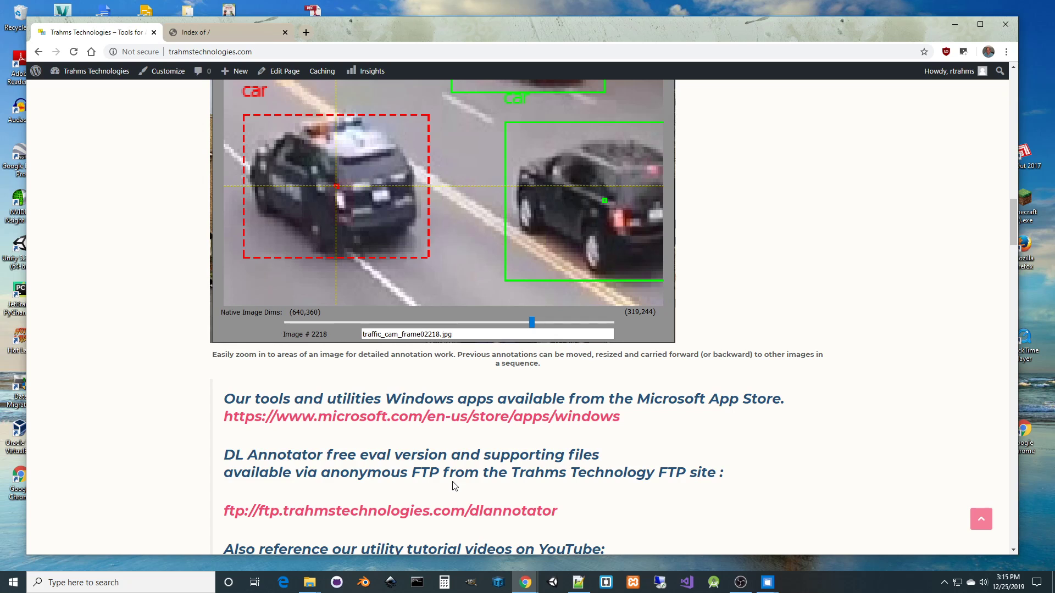
{"action": "scroll", "coordinate": [453, 486], "scroll_direction": "down", "scroll_amount": 15}
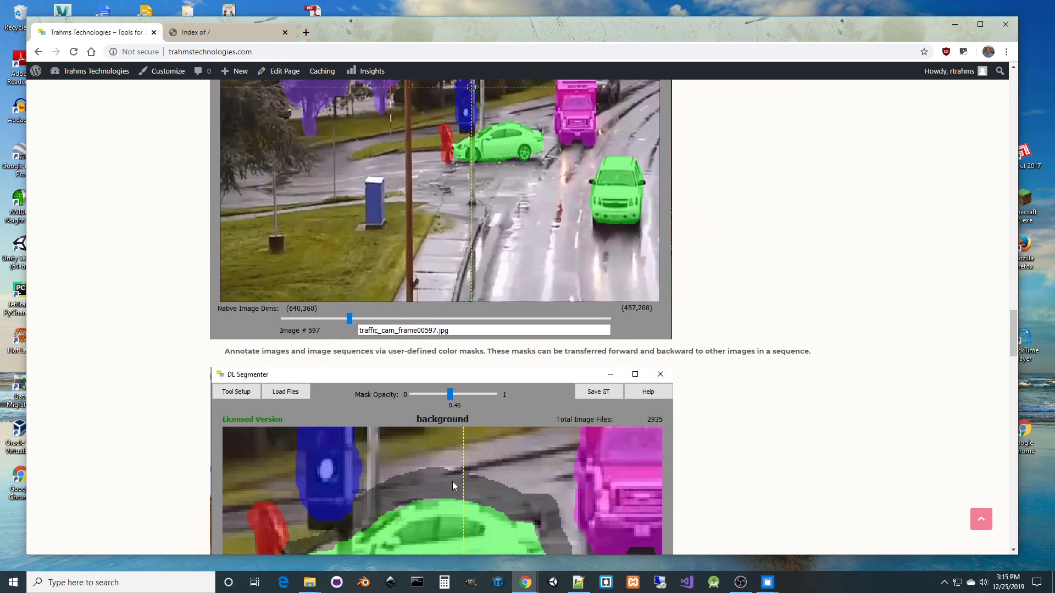
{"action": "scroll", "coordinate": [452, 483], "scroll_direction": "down", "scroll_amount": 10}
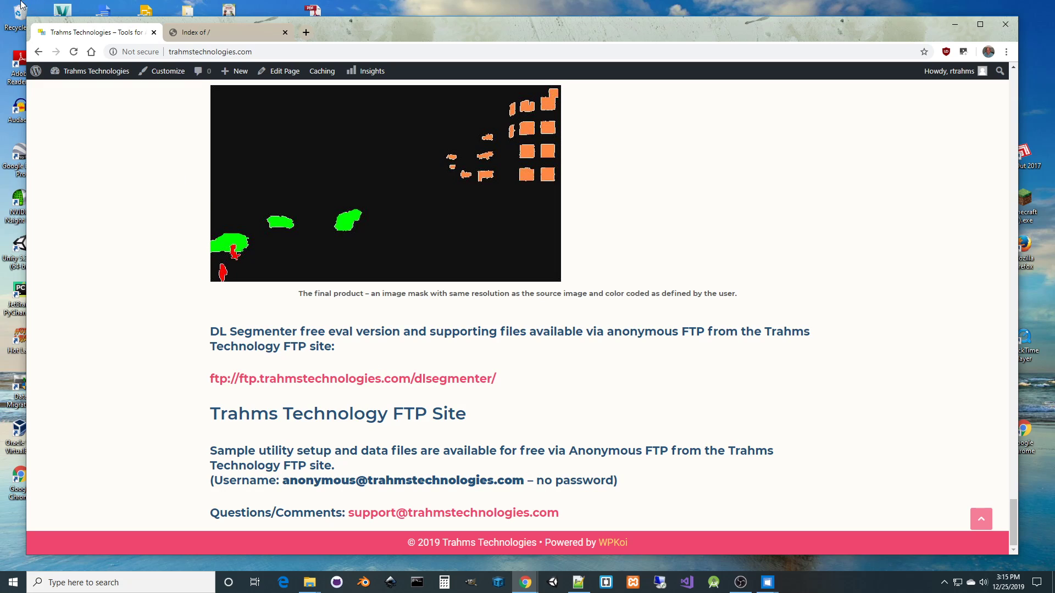
- View the contents of the dlannotator folder on the Trahms Technologies FTP site, and return to the home page
{"action": "left_click", "coordinate": [209, 29]}
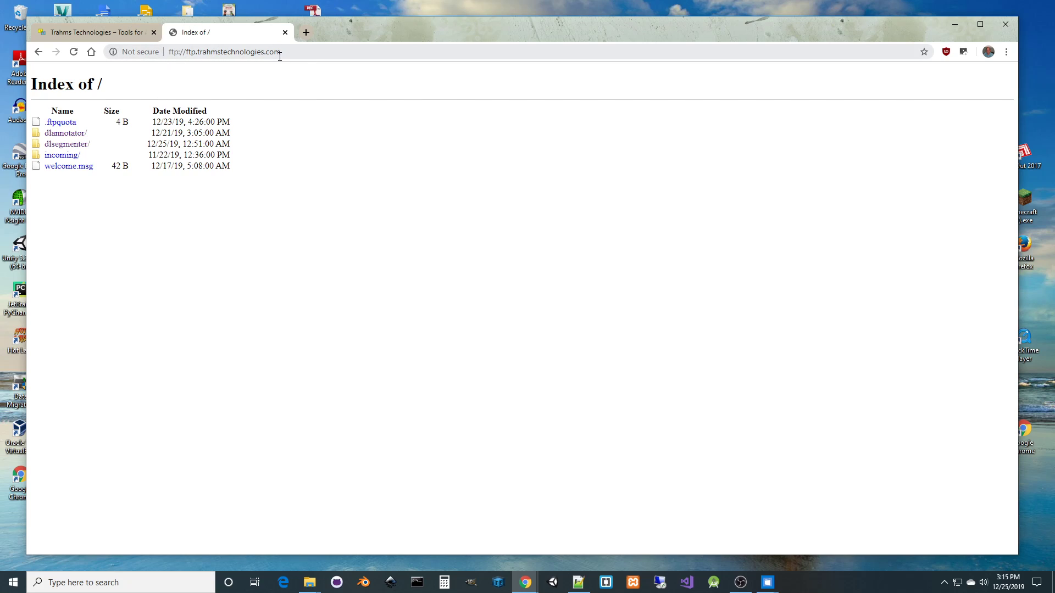
{"action": "left_click", "coordinate": [64, 134]}
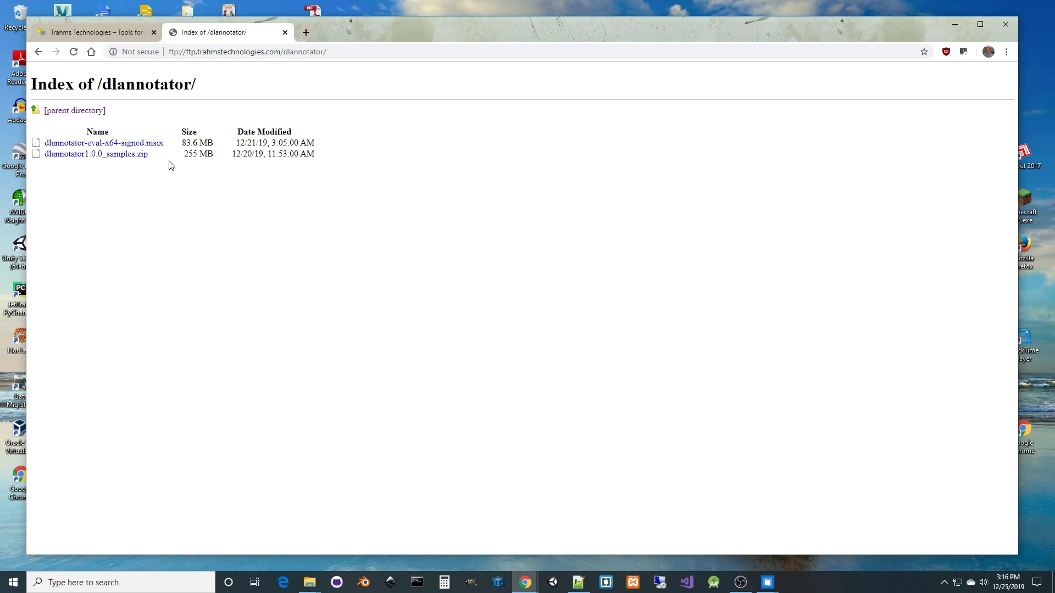
{"action": "left_click", "coordinate": [110, 33]}
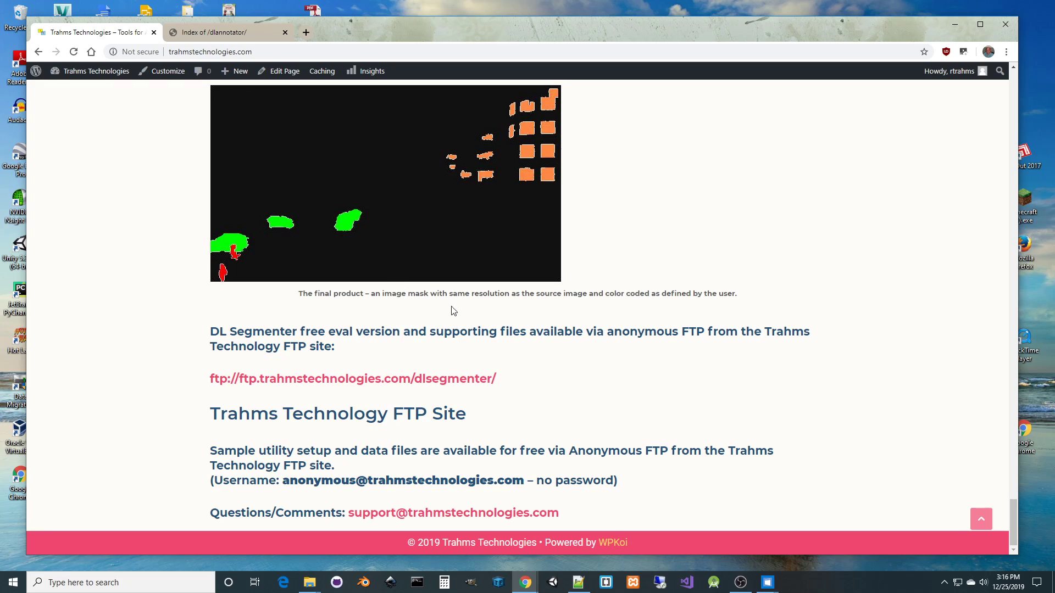